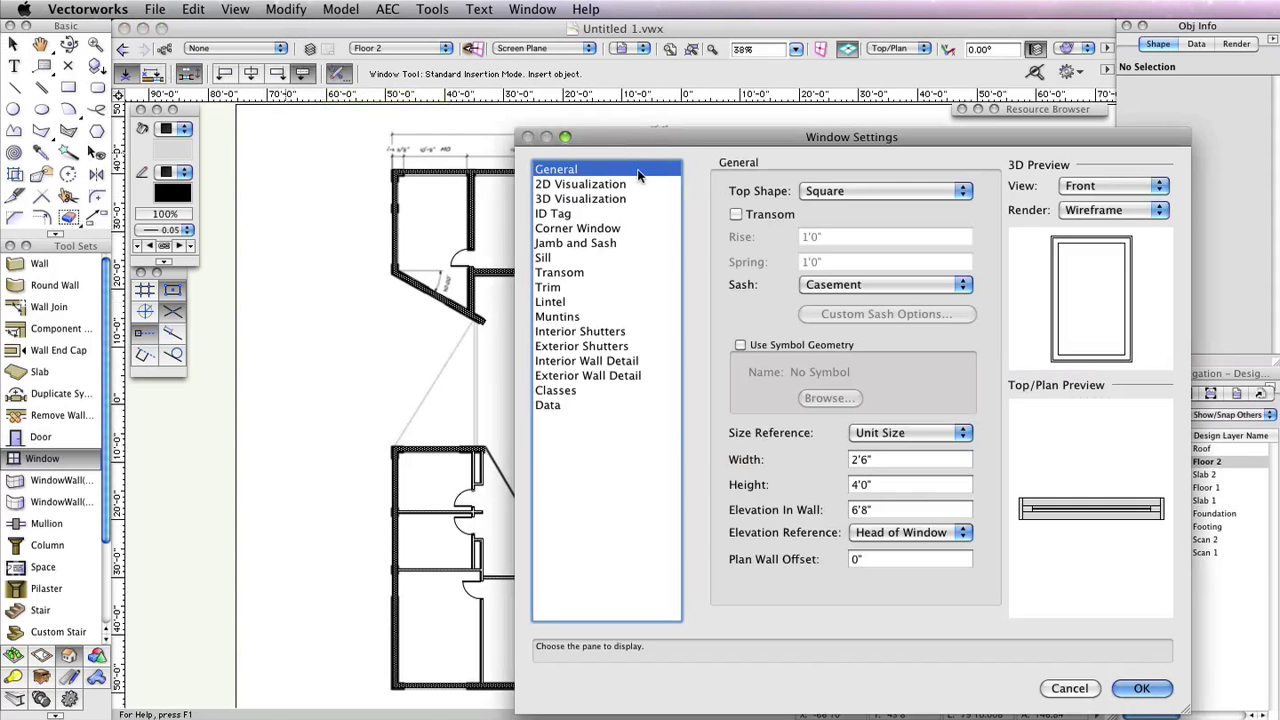
# Step: Set the window width to 10'8" and the elevation in wall to 96
pyautogui.click(888, 458)
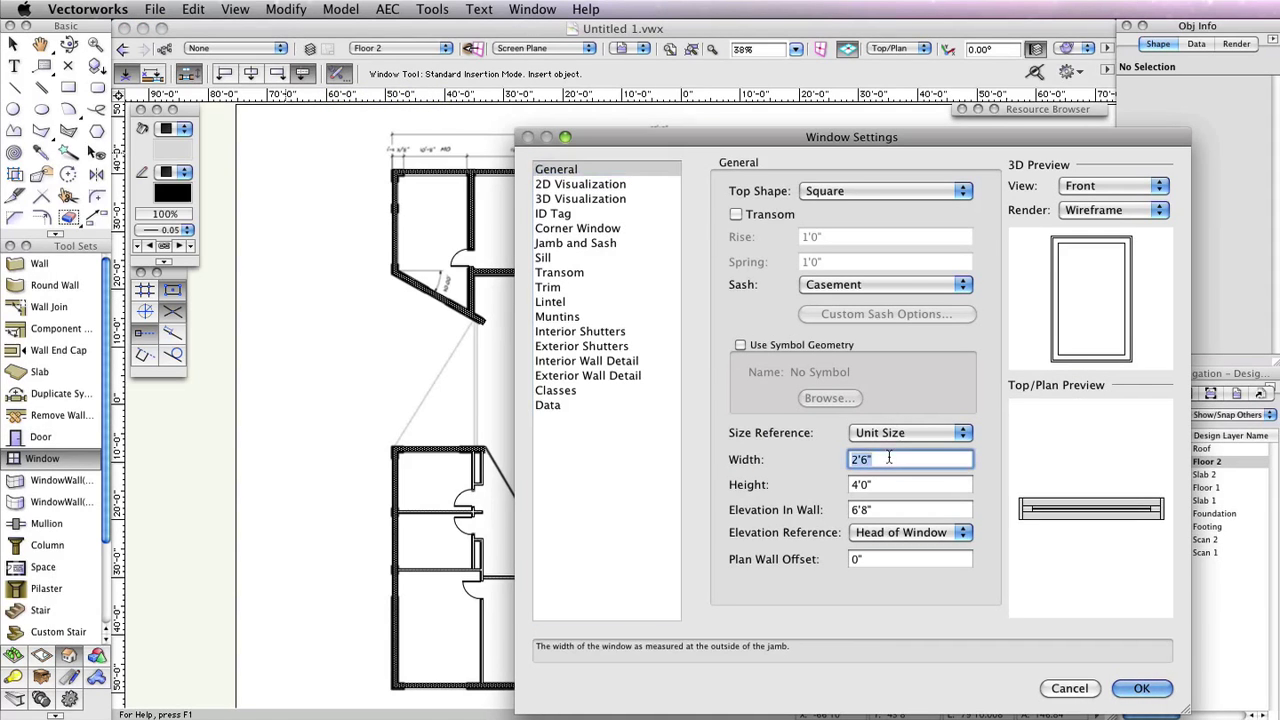
pyautogui.write("10'8")
pyautogui.press('Tab')
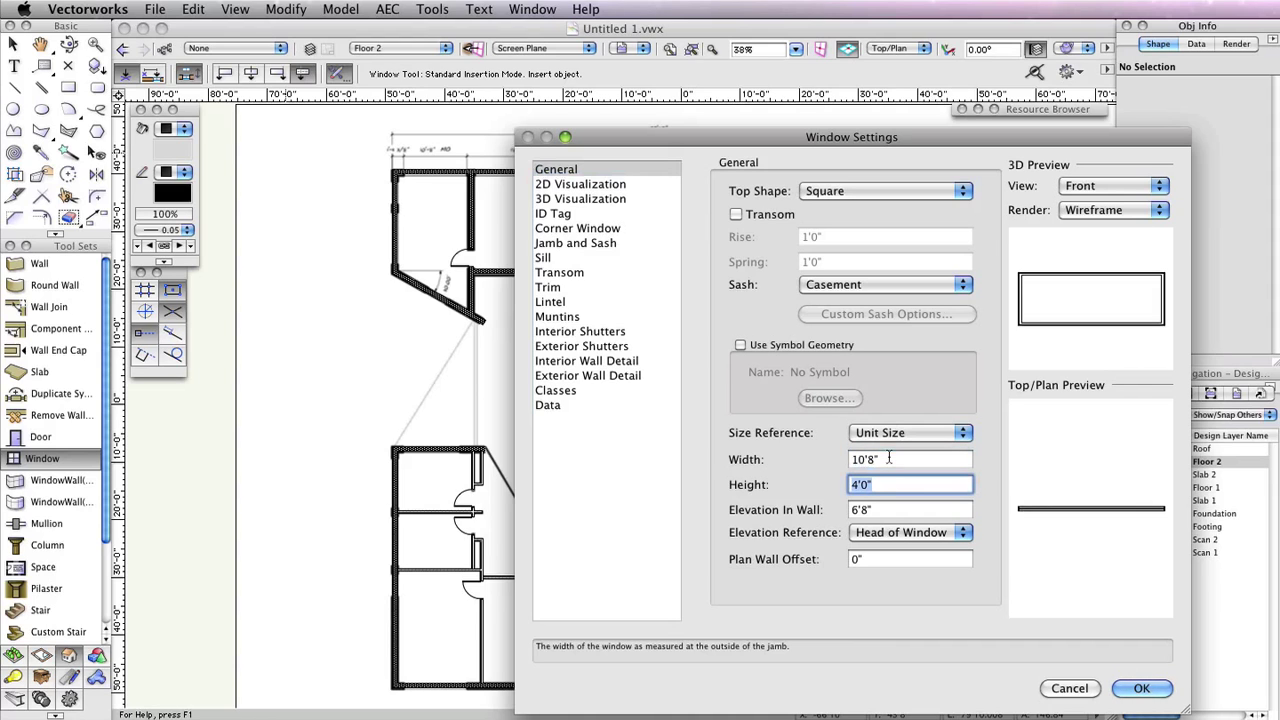
pyautogui.click(874, 510)
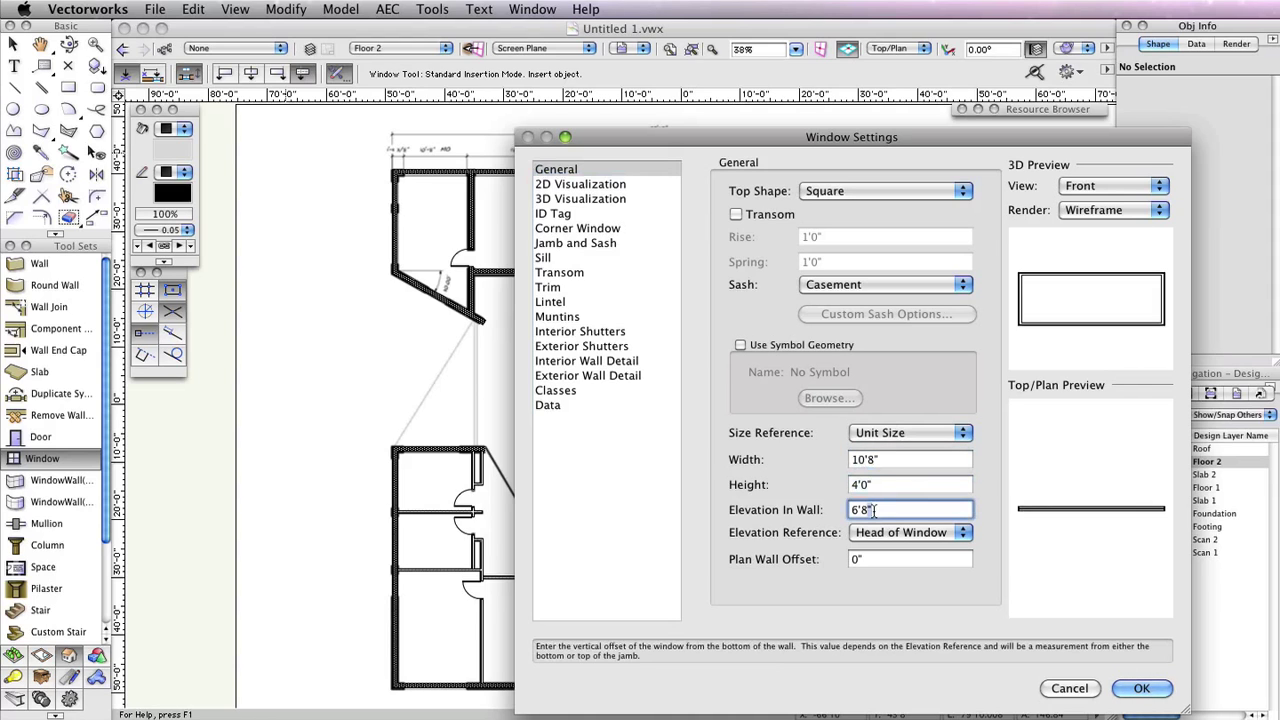
pyautogui.write('96')
pyautogui.press('Tab')
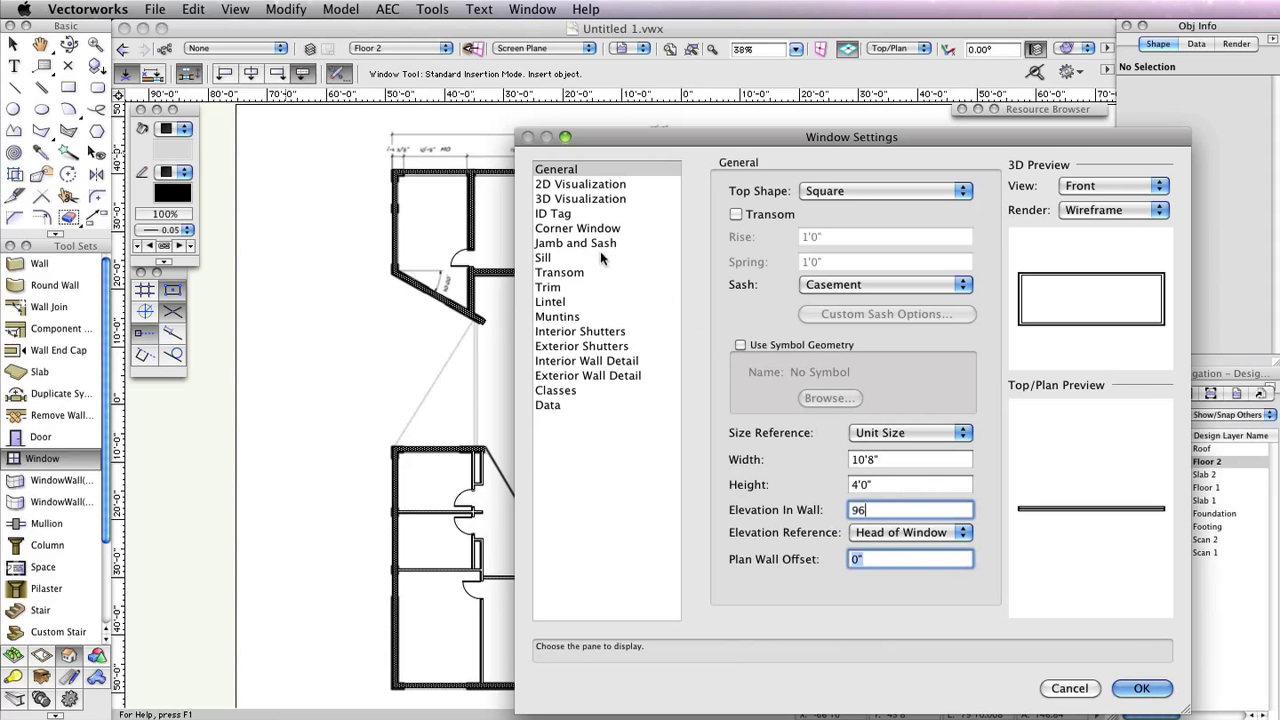
# Step: Change the sash type to Custom and bring up its custom sash options
pyautogui.click(848, 285)
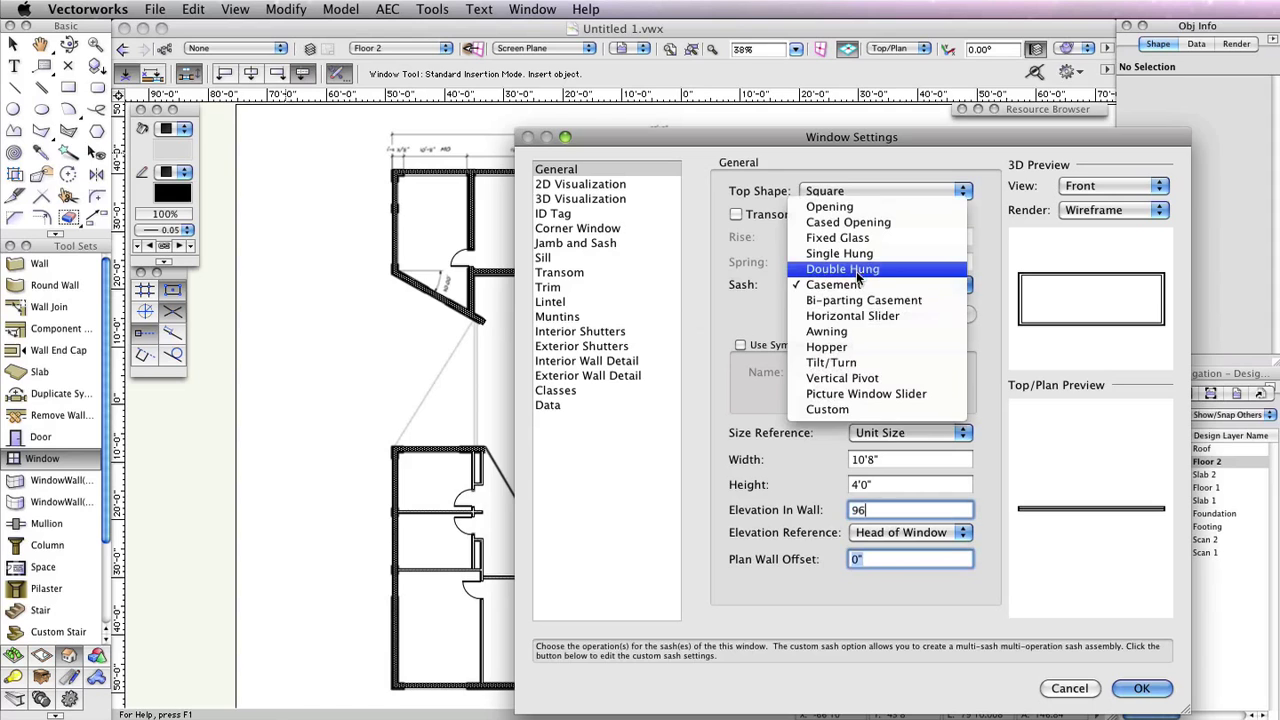
pyautogui.click(857, 408)
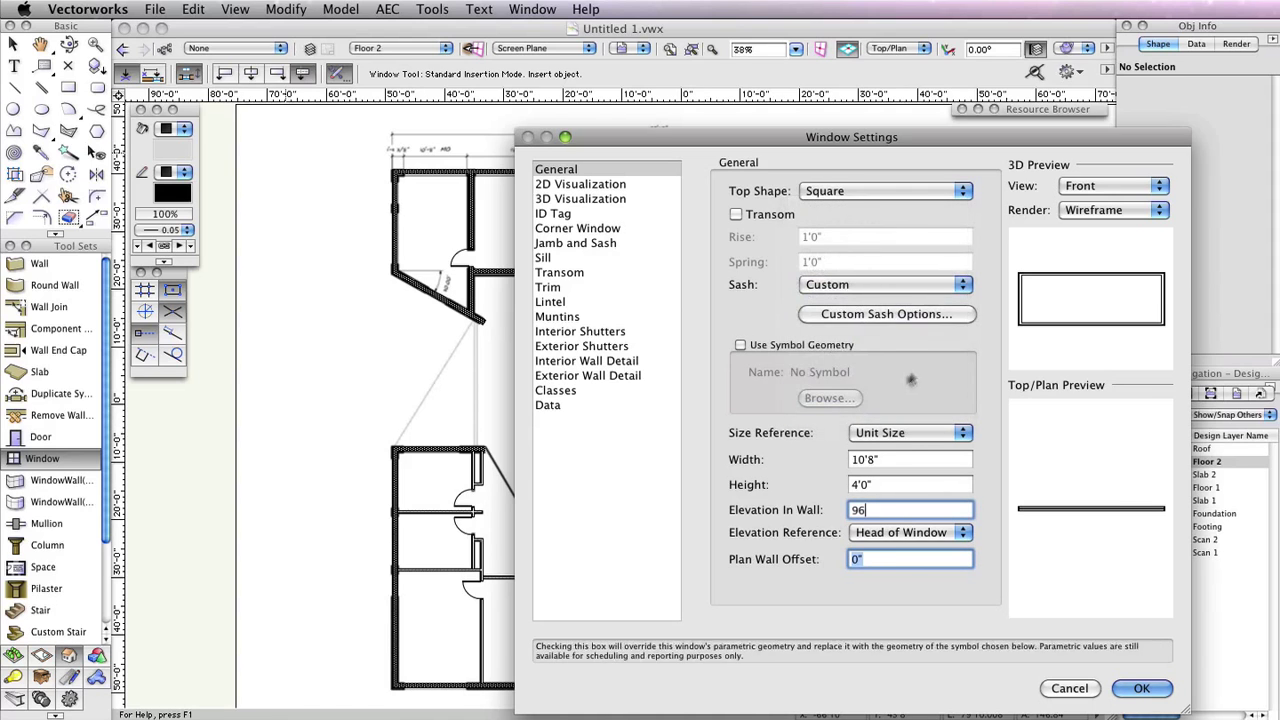
pyautogui.click(905, 315)
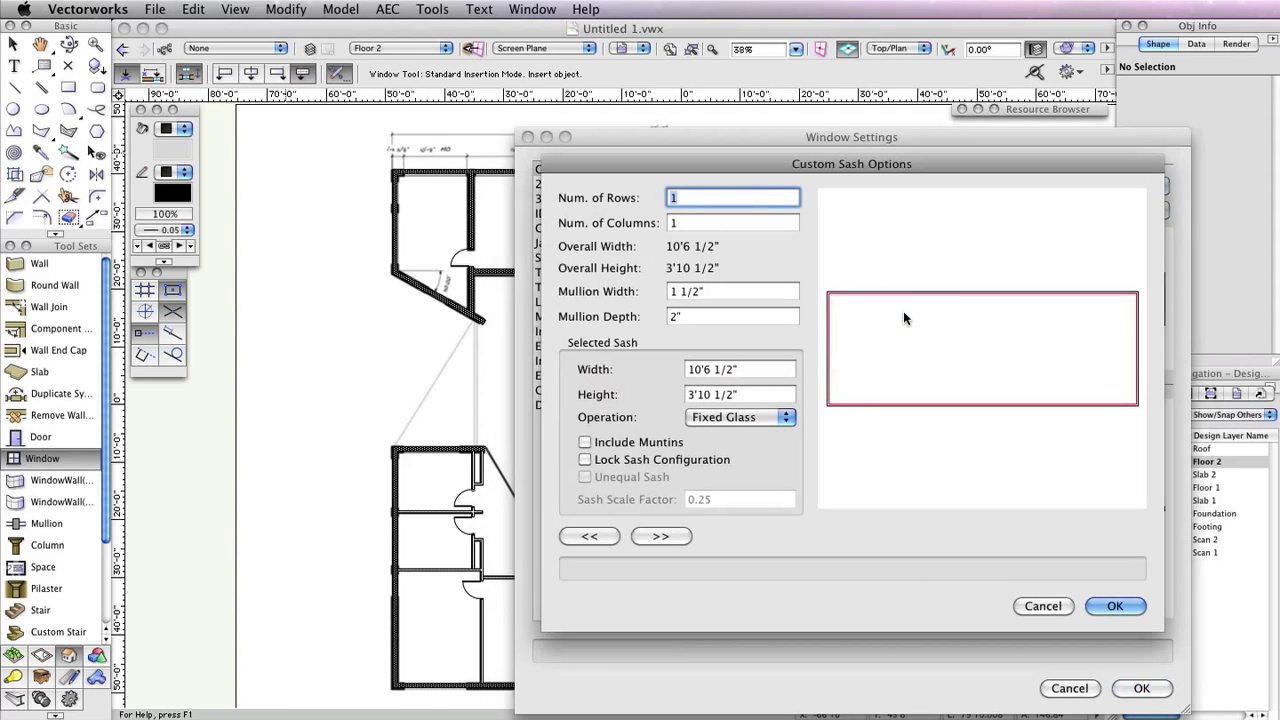
# Step: Split the sash into 3 columns with a 6'6 1/2" middle pane, locking the sash configuration
pyautogui.doubleClick(684, 222)
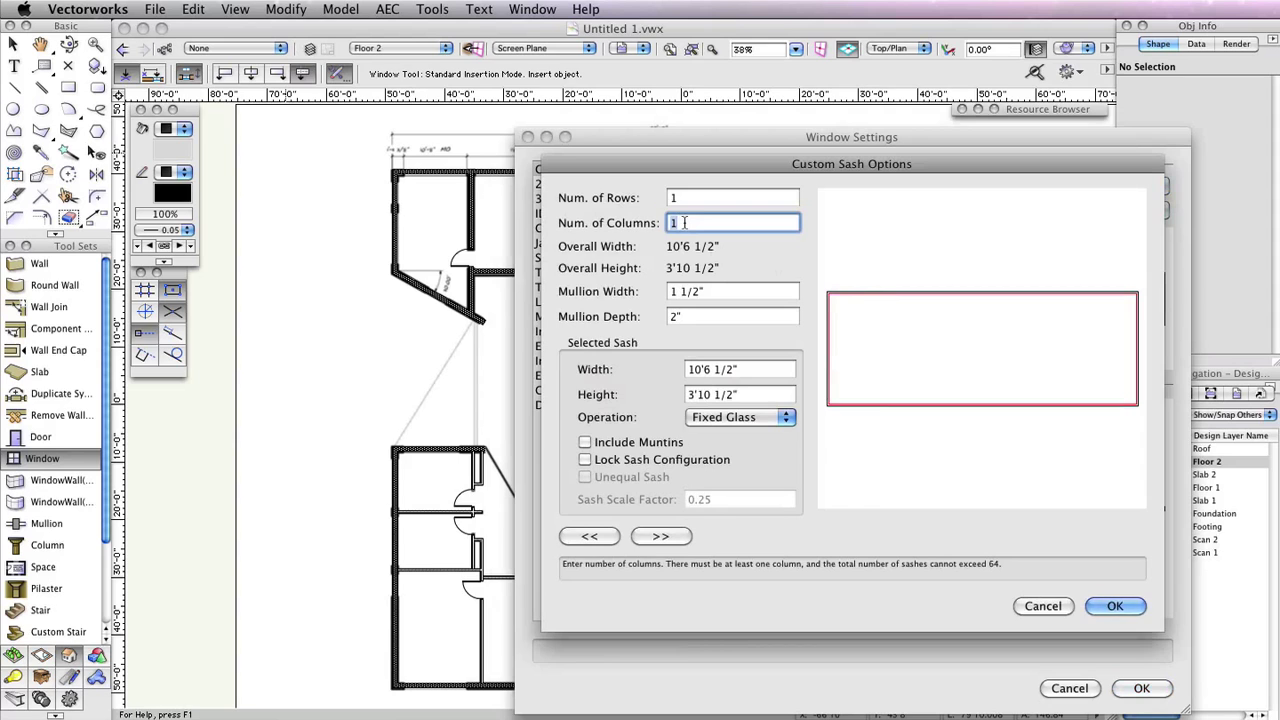
pyautogui.write('3')
pyautogui.click(696, 197)
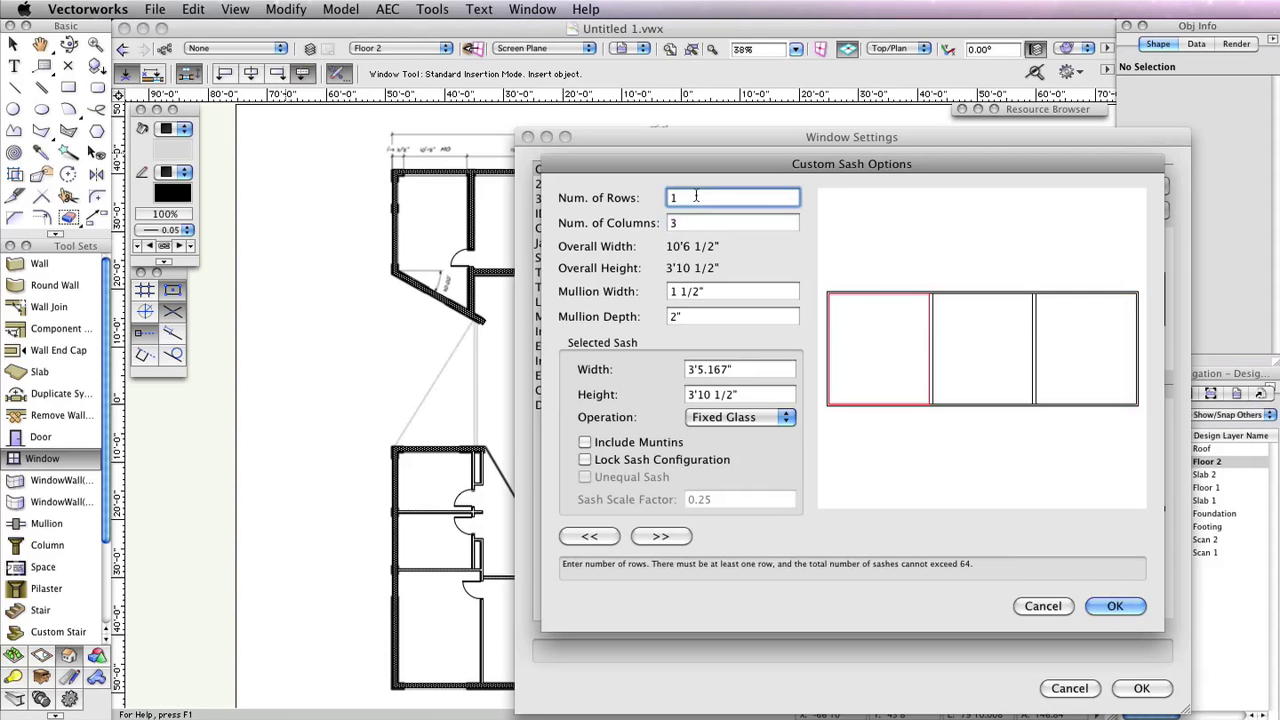
pyautogui.click(658, 537)
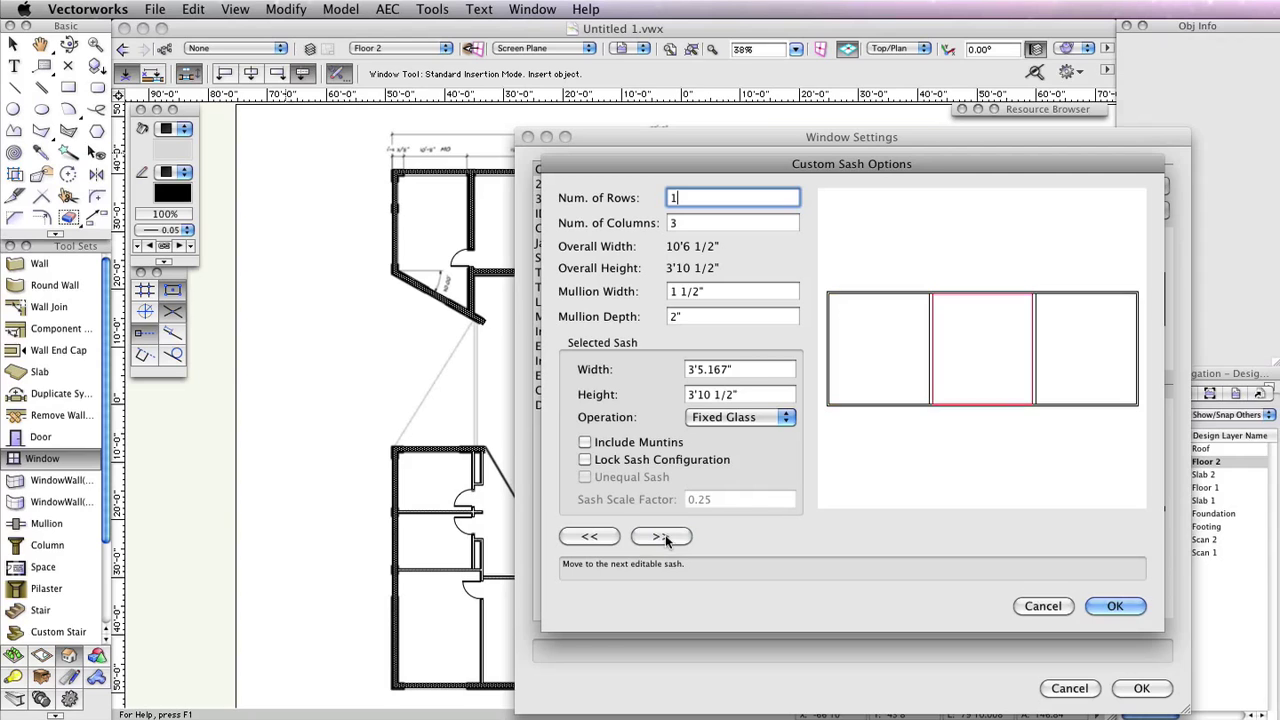
pyautogui.click(774, 367)
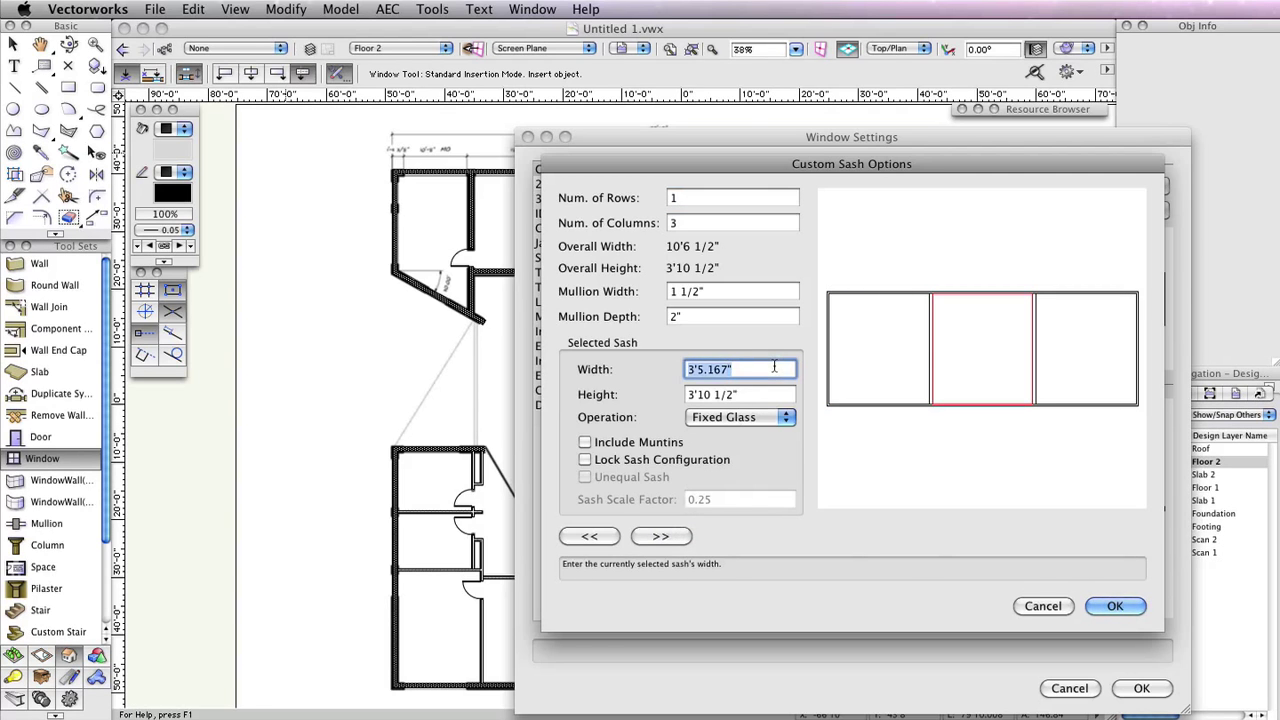
pyautogui.write("6'6 1/2")
pyautogui.press('Tab')
pyautogui.click(634, 457)
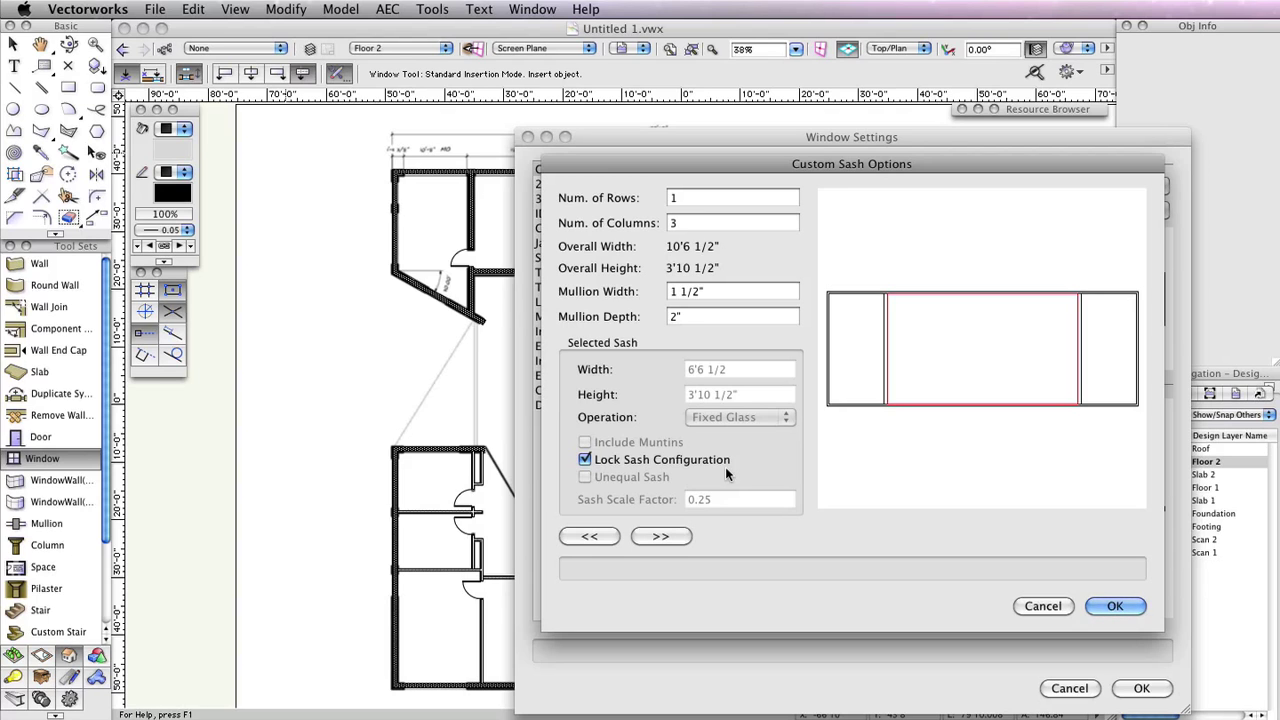
# Step: Add muntins to both outer sashes and accept the custom sash layout
pyautogui.click(661, 537)
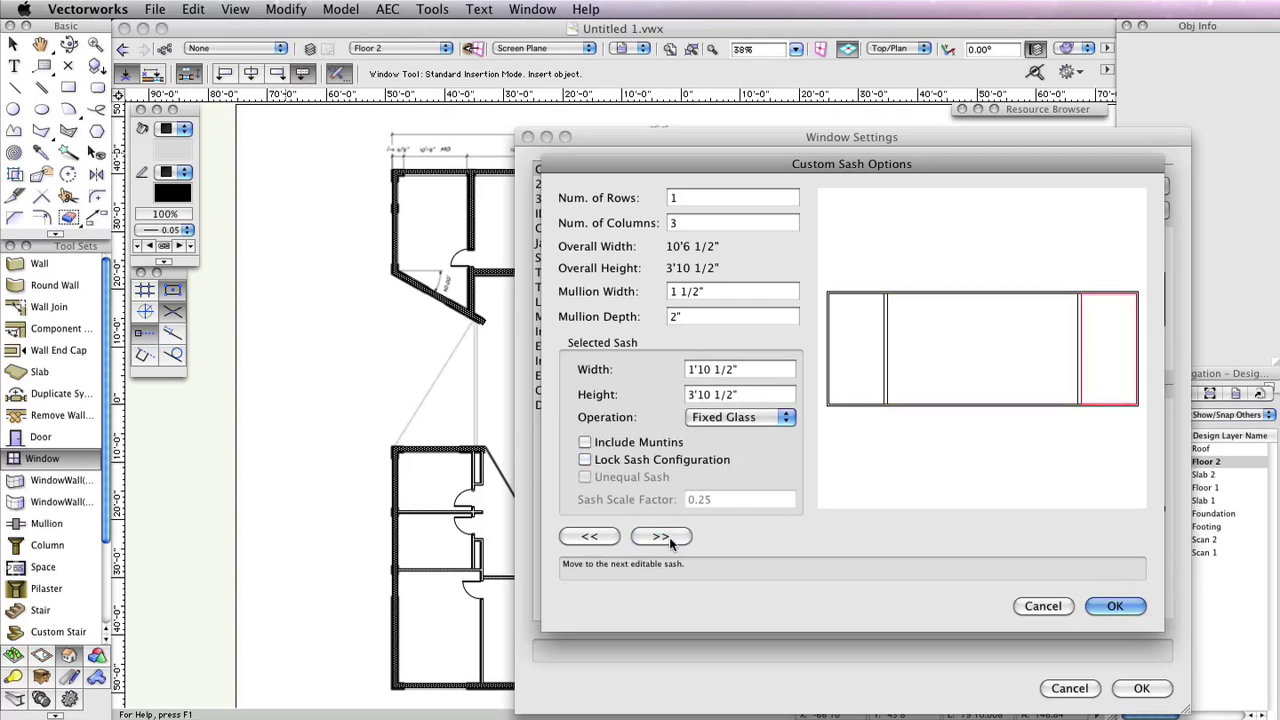
pyautogui.click(640, 442)
pyautogui.click(586, 536)
pyautogui.click(592, 538)
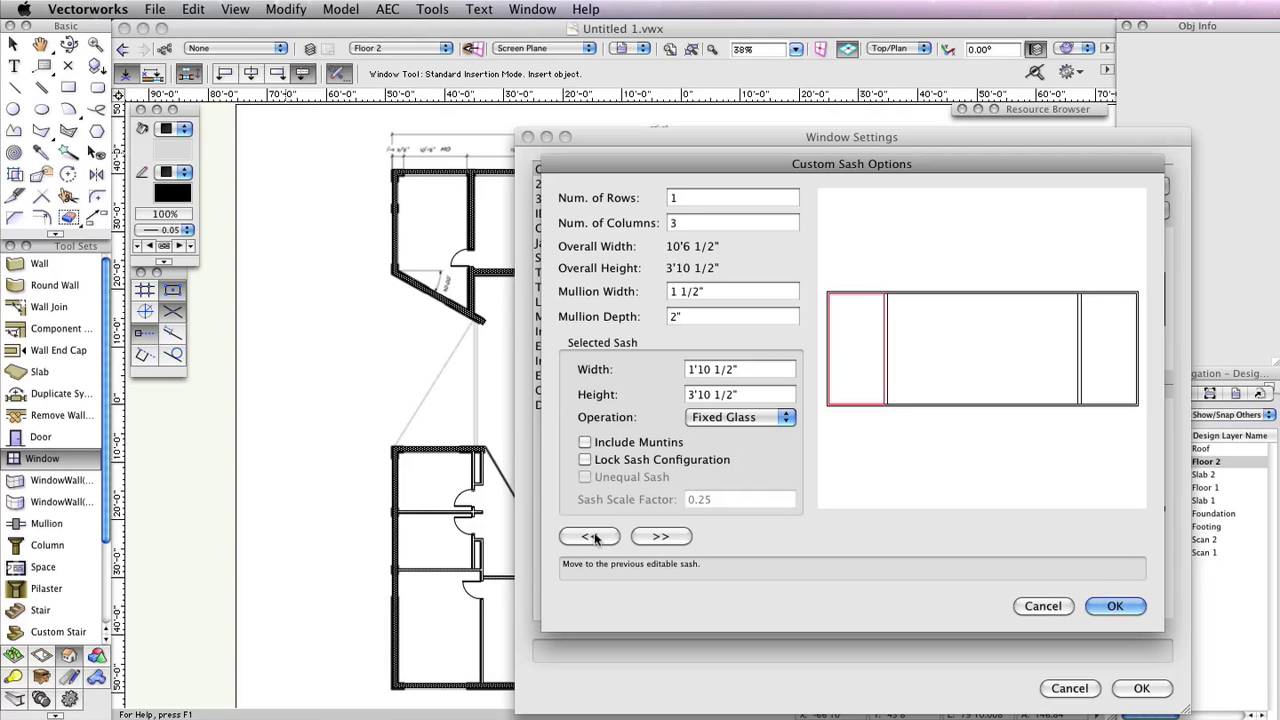
pyautogui.click(586, 442)
pyautogui.click(1127, 603)
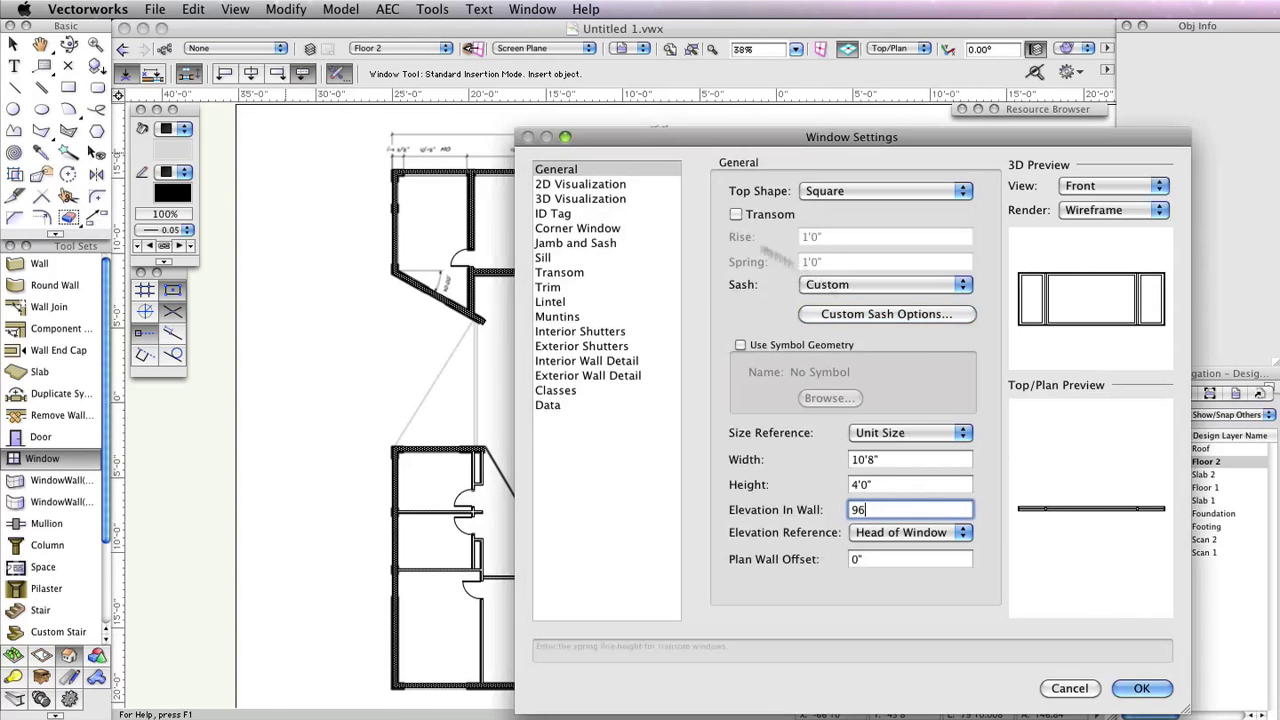
# Step: Turn on Use Wall Depth for the jamb and accept the Window Settings
pyautogui.click(617, 246)
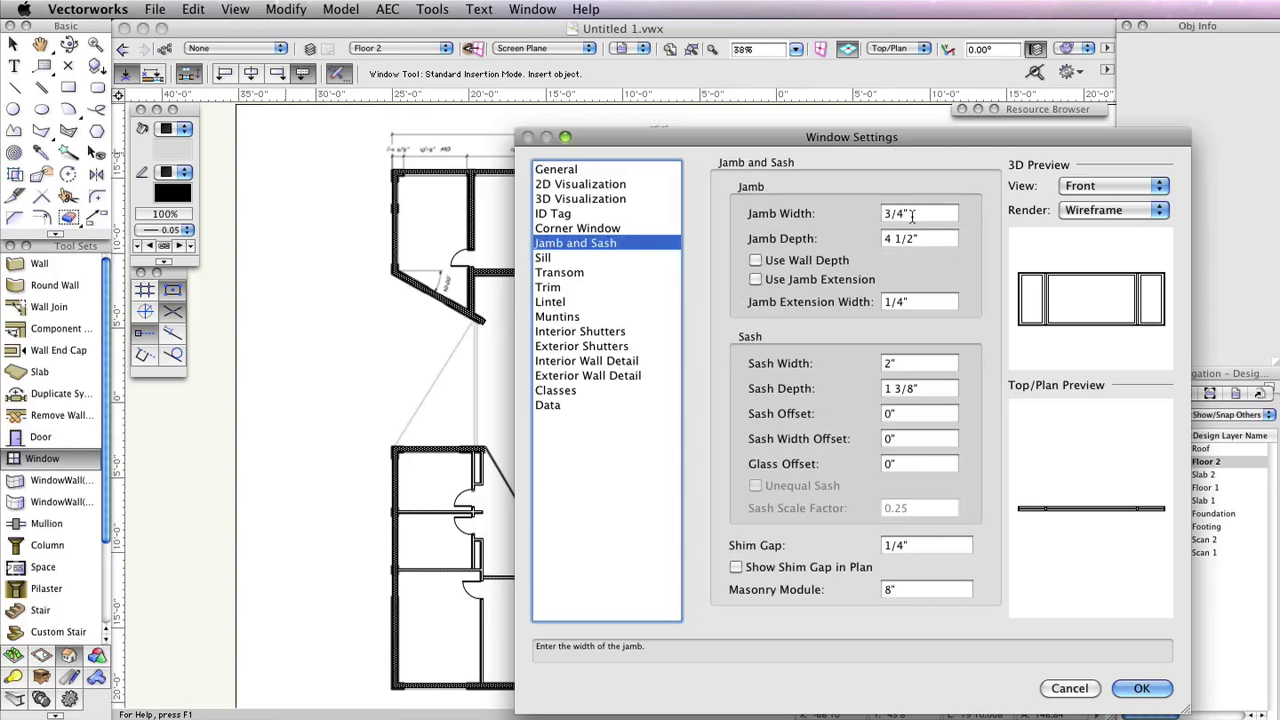
pyautogui.click(755, 260)
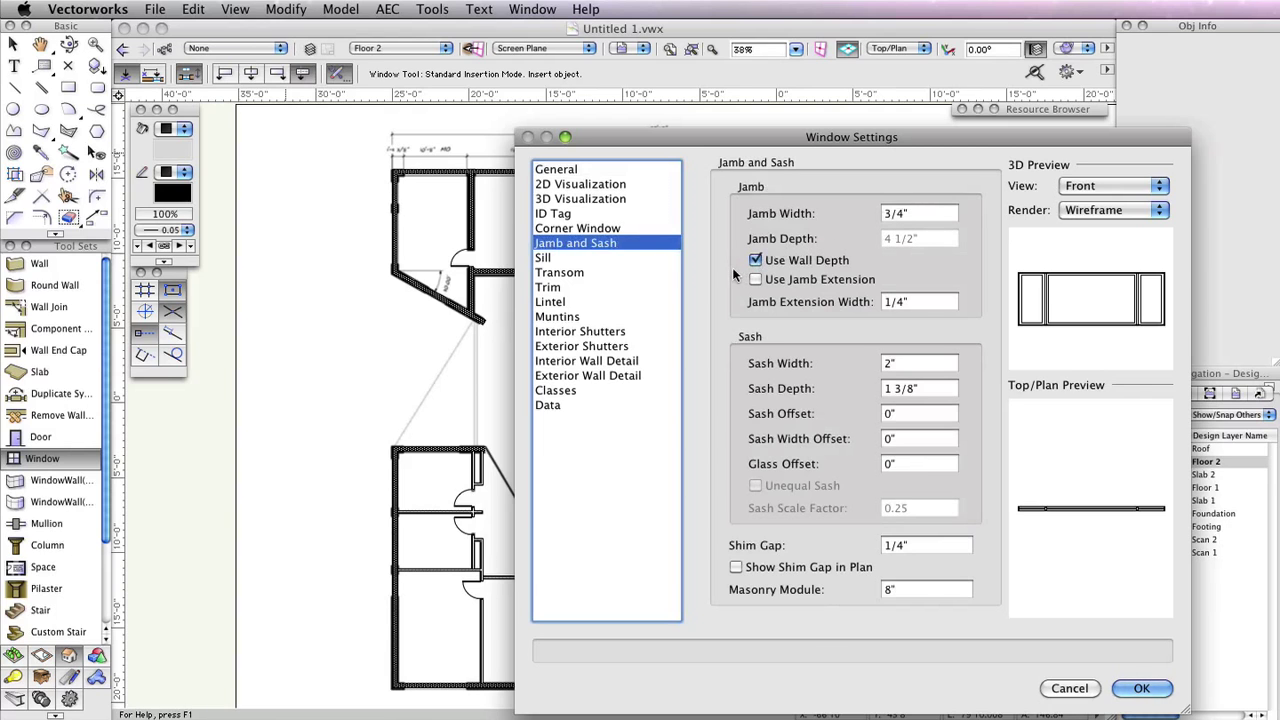
pyautogui.click(1141, 688)
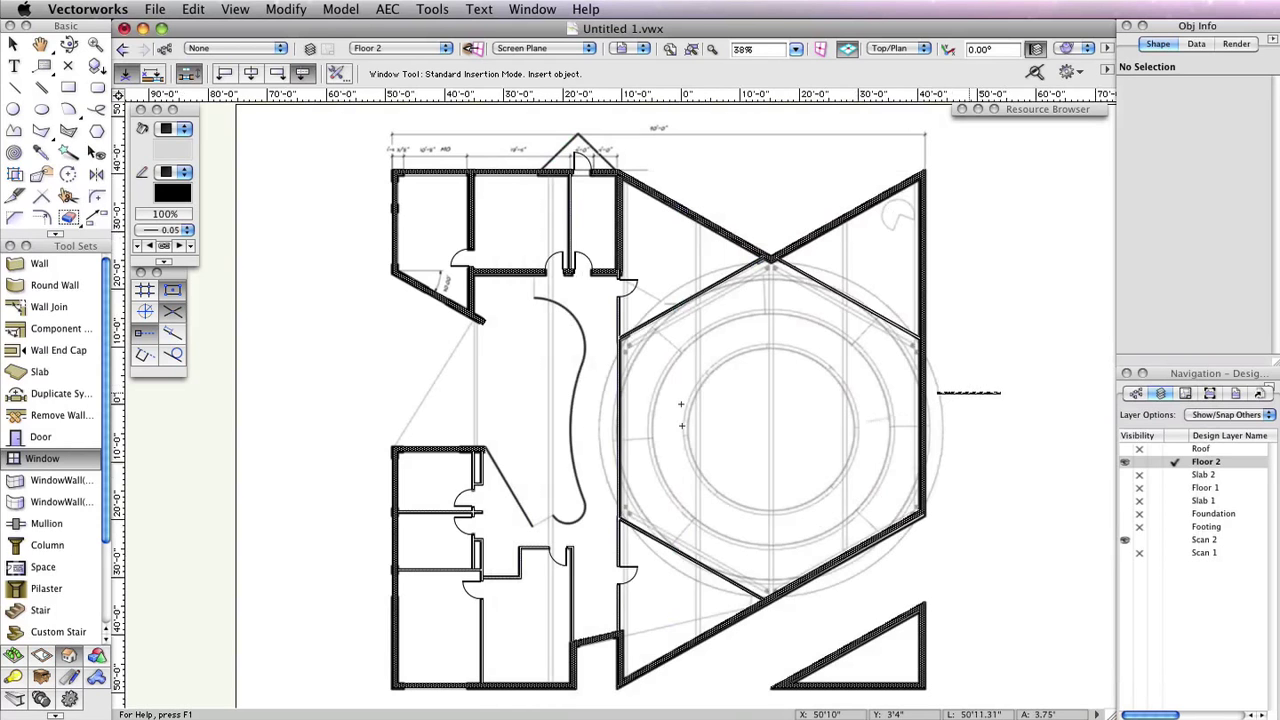
# Step: Insert the 10'8" window into the left room's bottom wall
pyautogui.press('h')
pyautogui.moveTo(443, 649); pyautogui.dragTo(518, 520)
pyautogui.click(42, 458)
pyautogui.scroll(6, 516, 540)
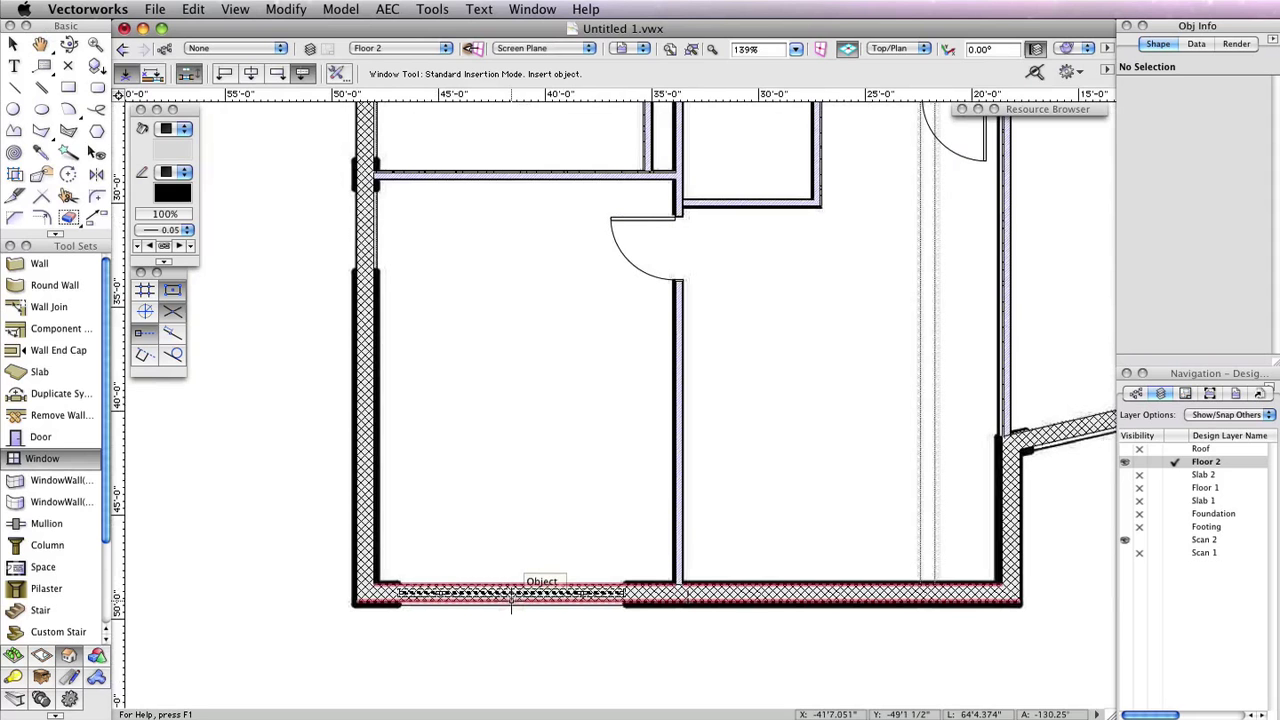
pyautogui.click(511, 594)
pyautogui.click(541, 452)
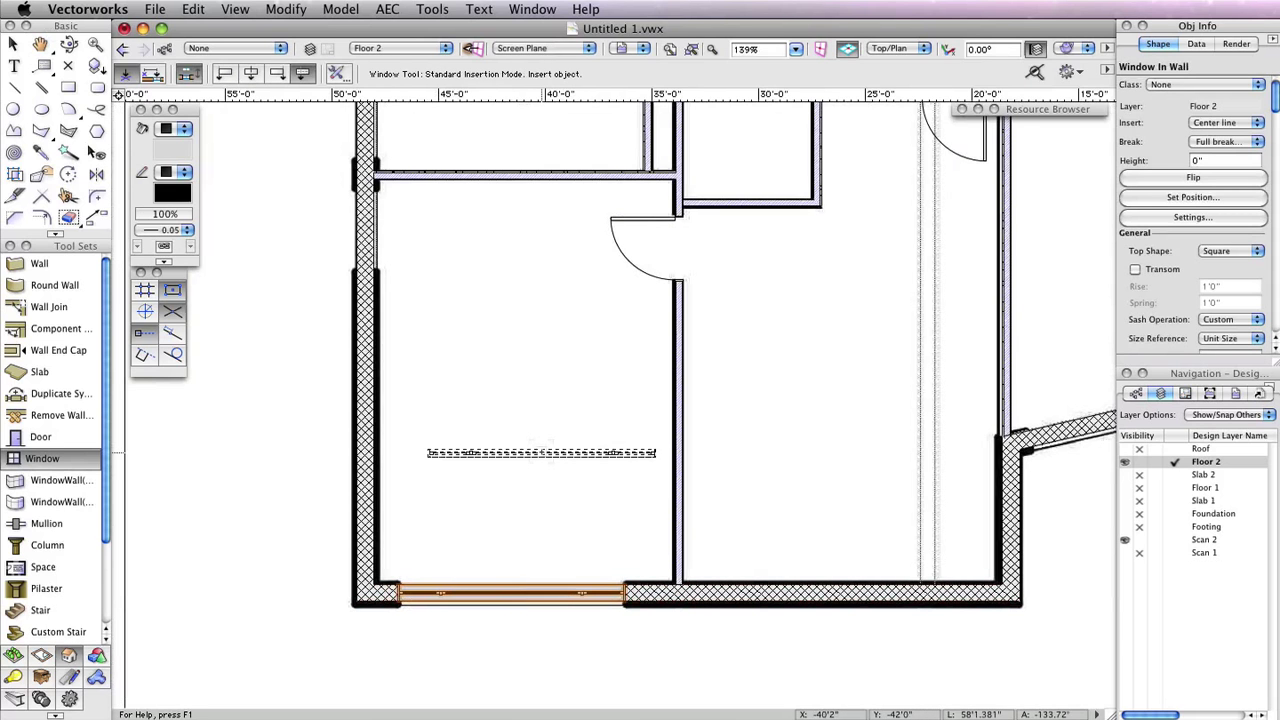
# Step: Bring the top walls into view and switch the Window tool to Offset Insertion Mode
pyautogui.scroll(-3, 541, 452)
pyautogui.moveTo(627, 400); pyautogui.dragTo(606, 680, button='middle')
pyautogui.moveTo(489, 480); pyautogui.dragTo(489, 681, button='middle')
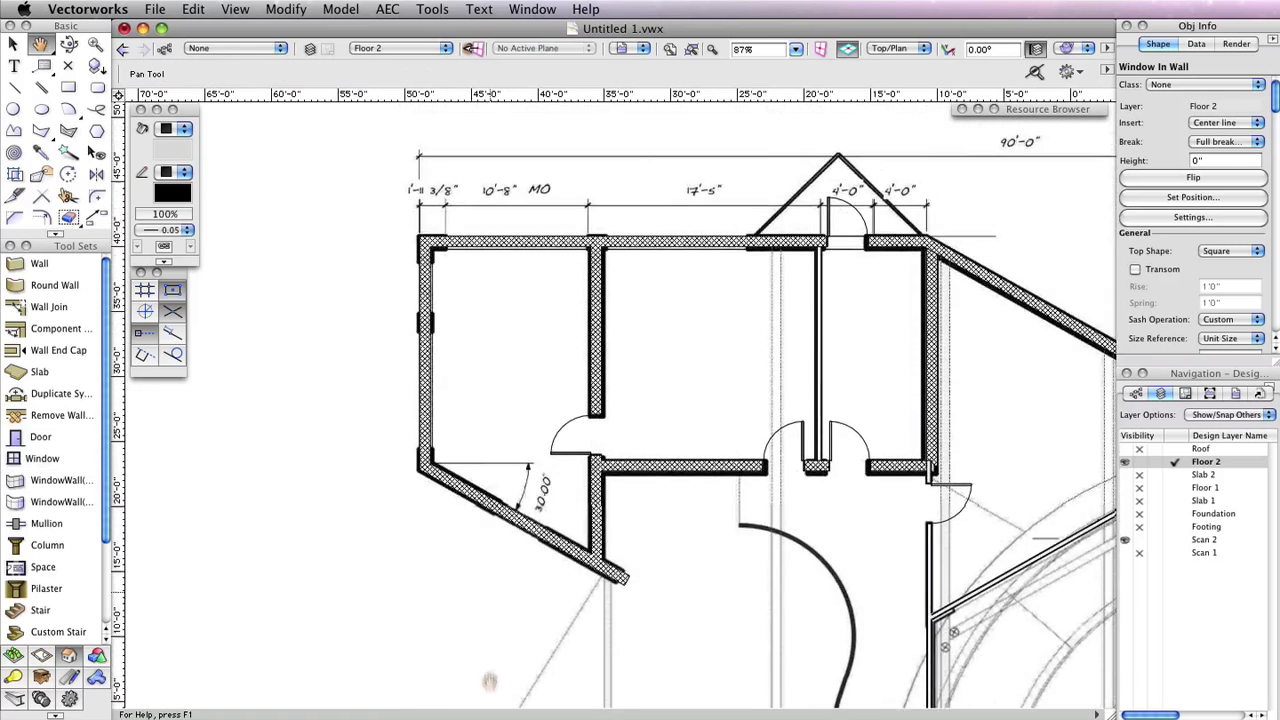
pyautogui.click(42, 458)
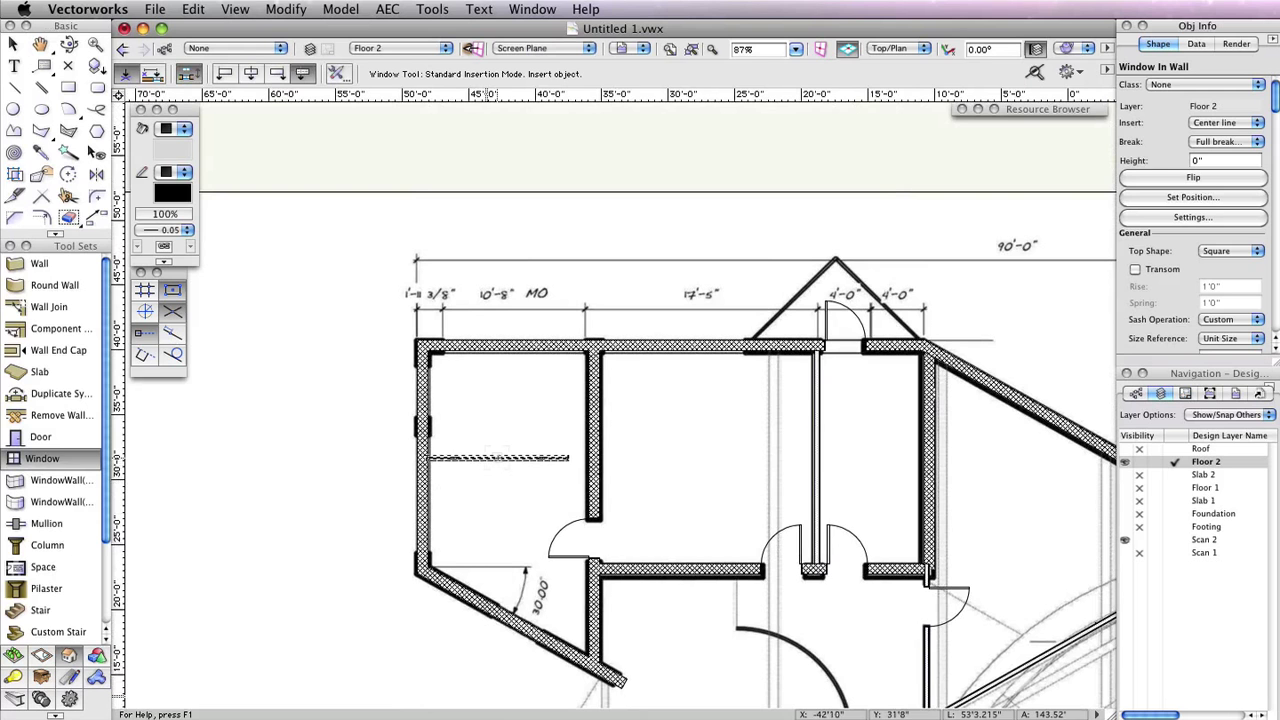
pyautogui.click(156, 76)
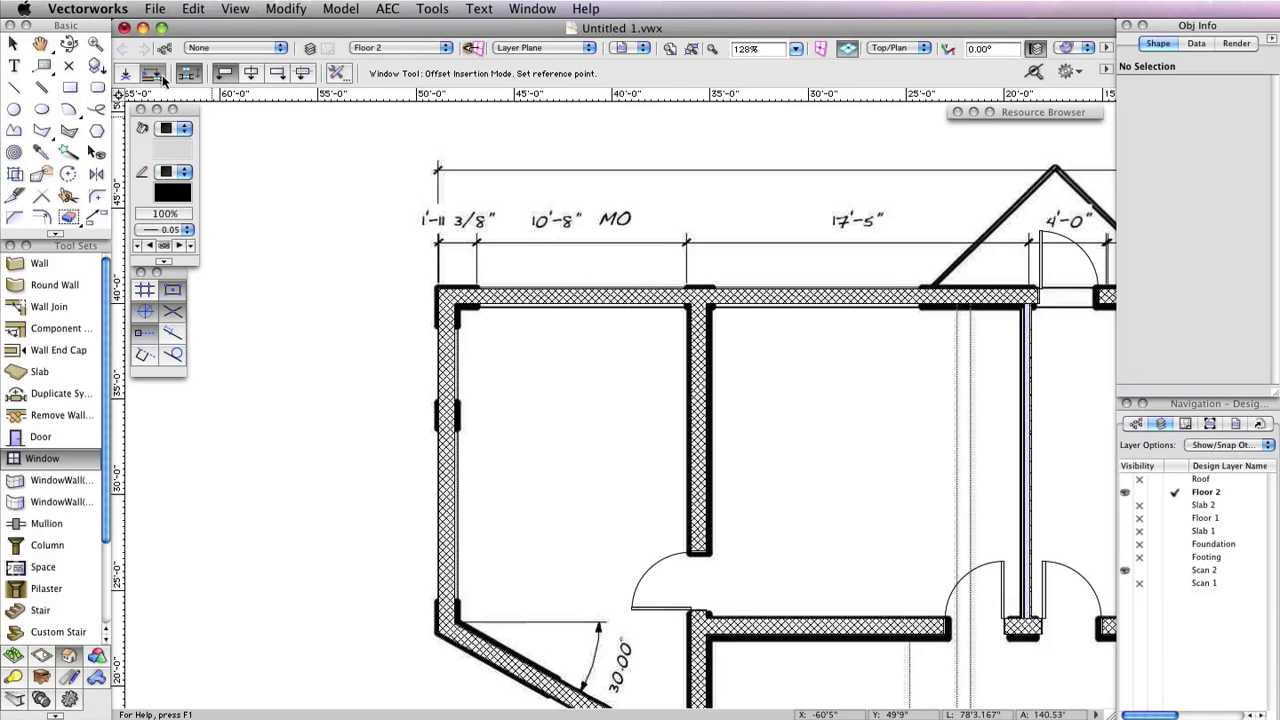
# Step: Place the window in the top wall, offset 1'11 3/8" from the top-left corner
pyautogui.click(437, 289)
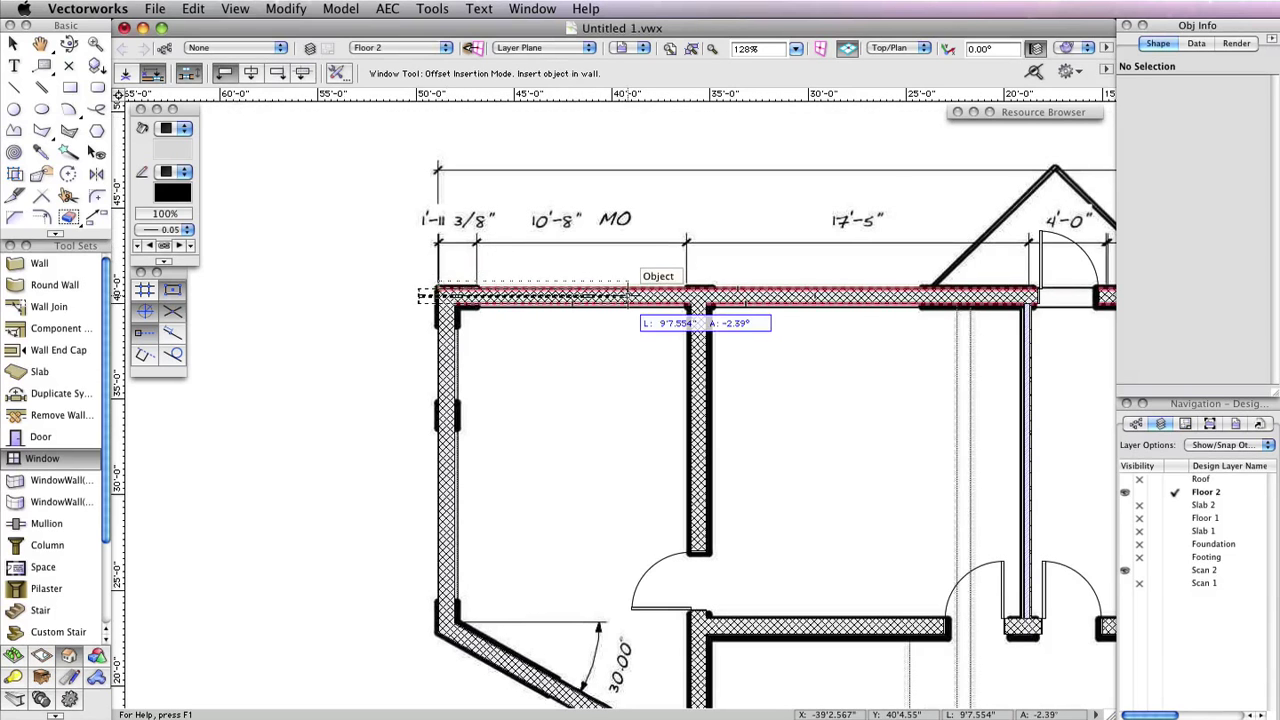
pyautogui.click(637, 297)
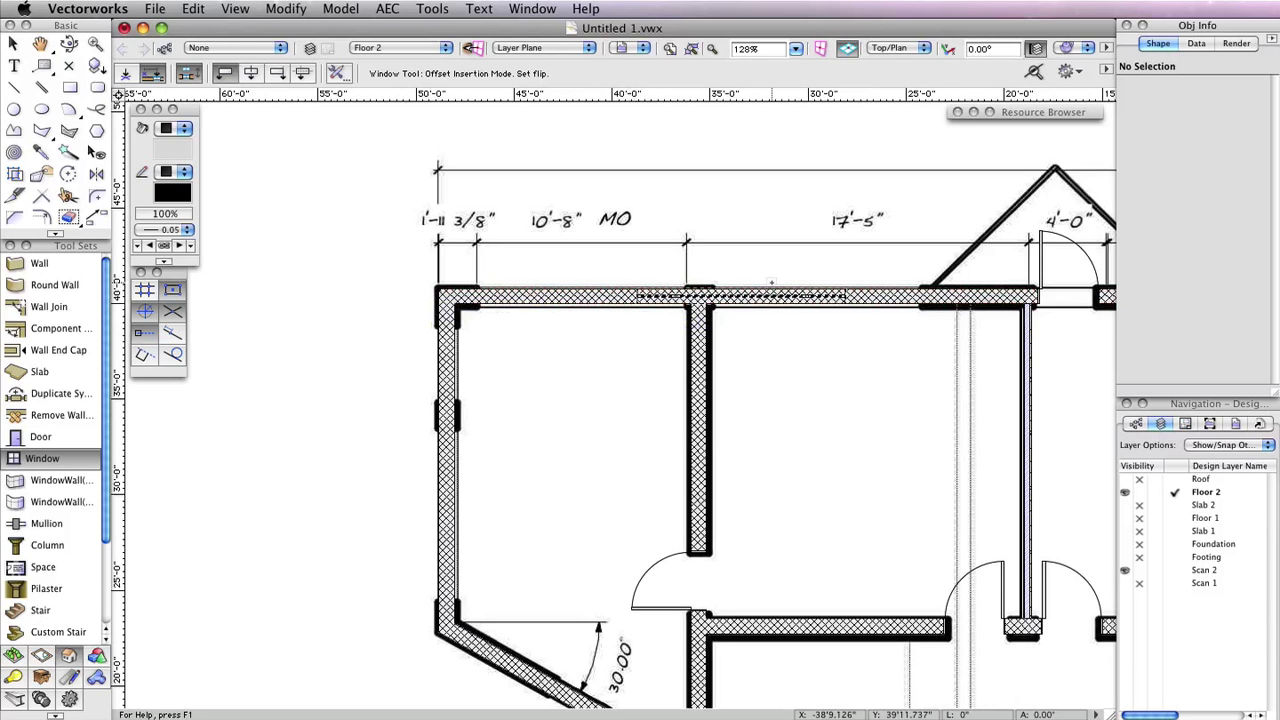
pyautogui.click(771, 283)
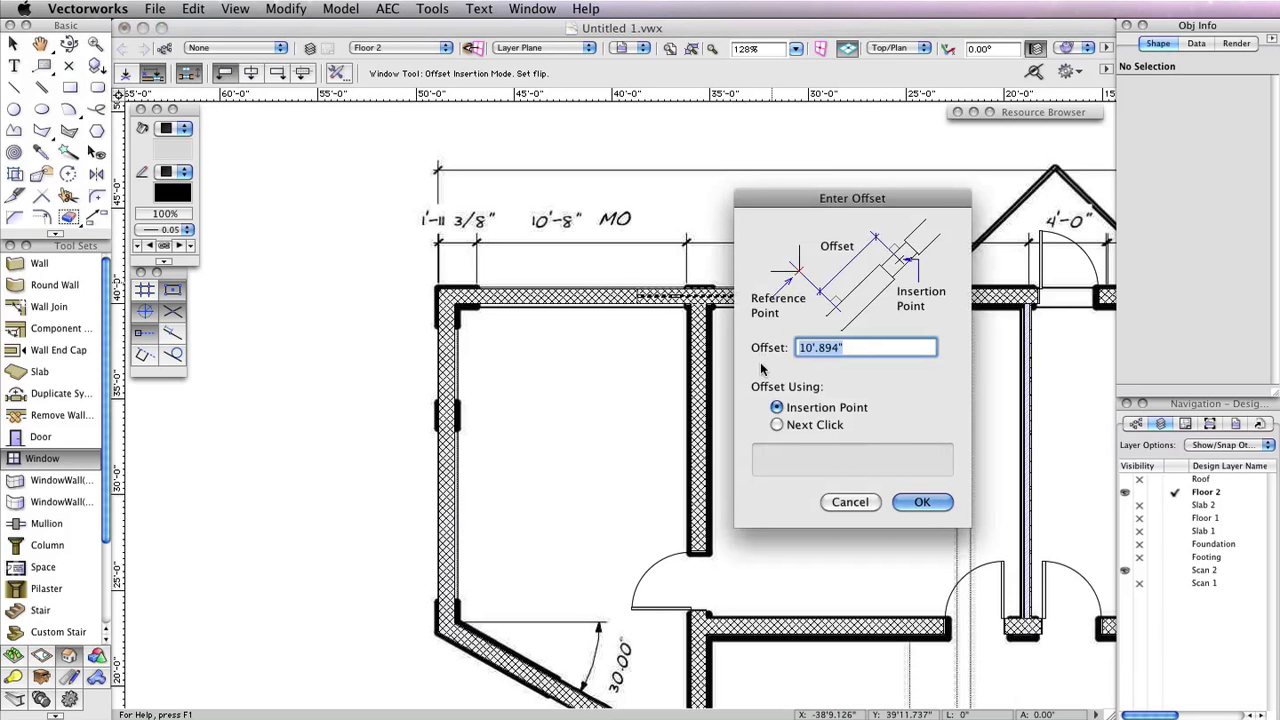
pyautogui.write("1'11 3/8")
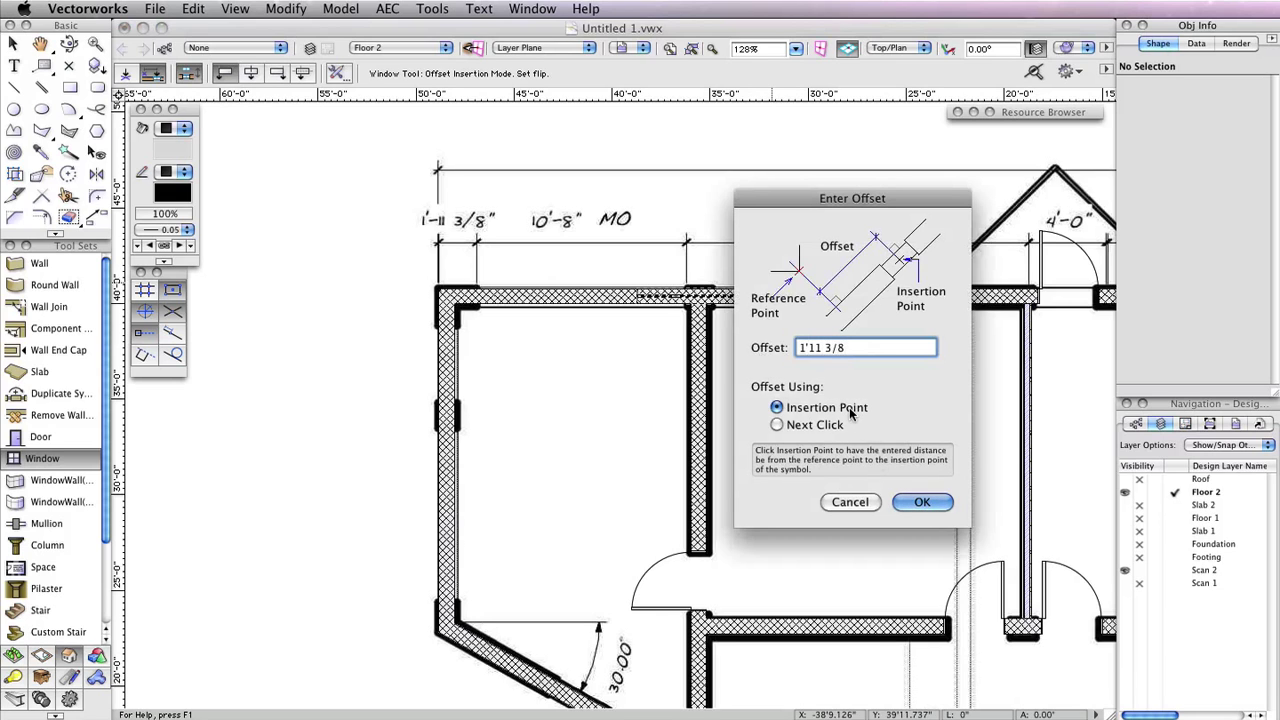
pyautogui.click(920, 502)
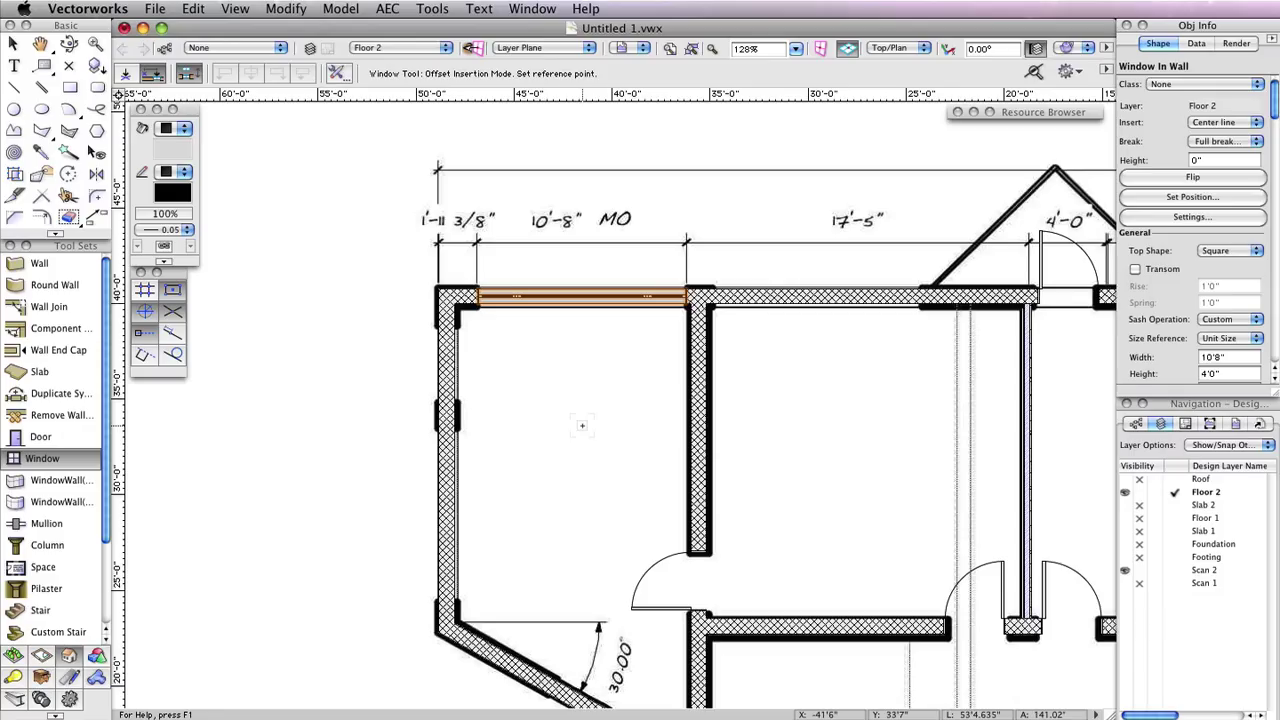
# Step: Insert a window centred in the top wall's 17'-5" bay and set its width to 8'10"
pyautogui.click(126, 74)
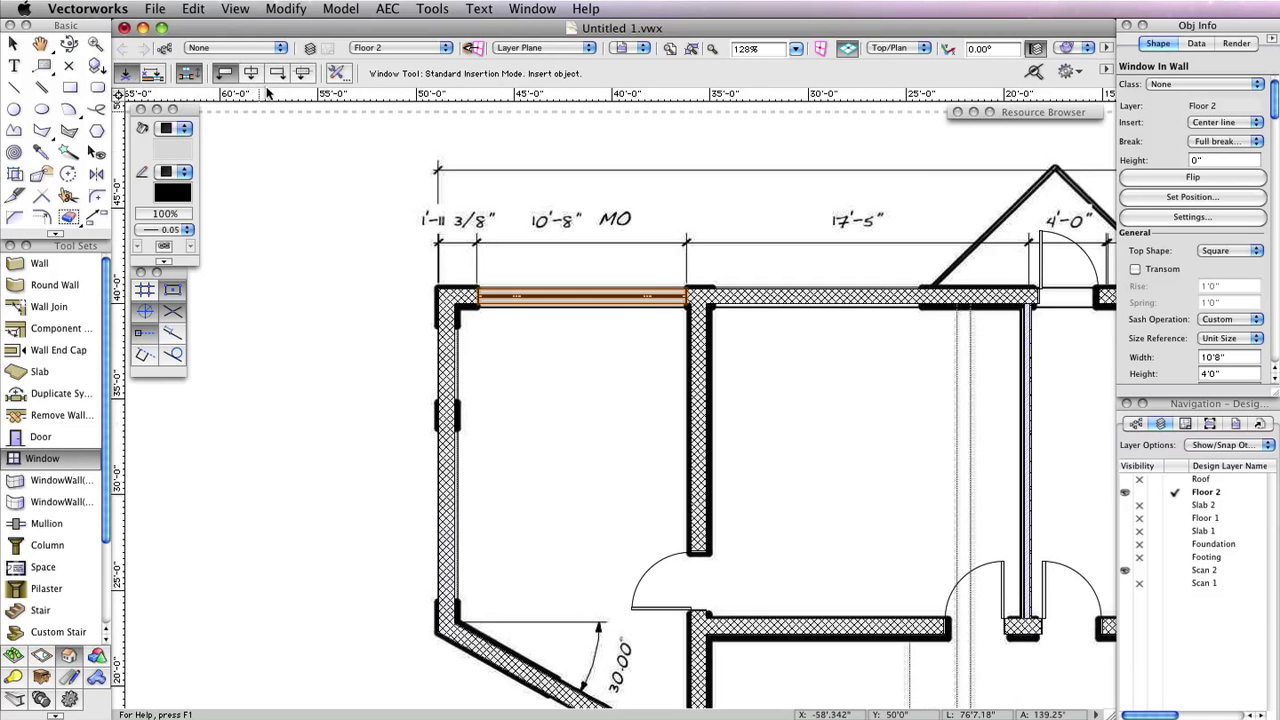
pyautogui.click(302, 73)
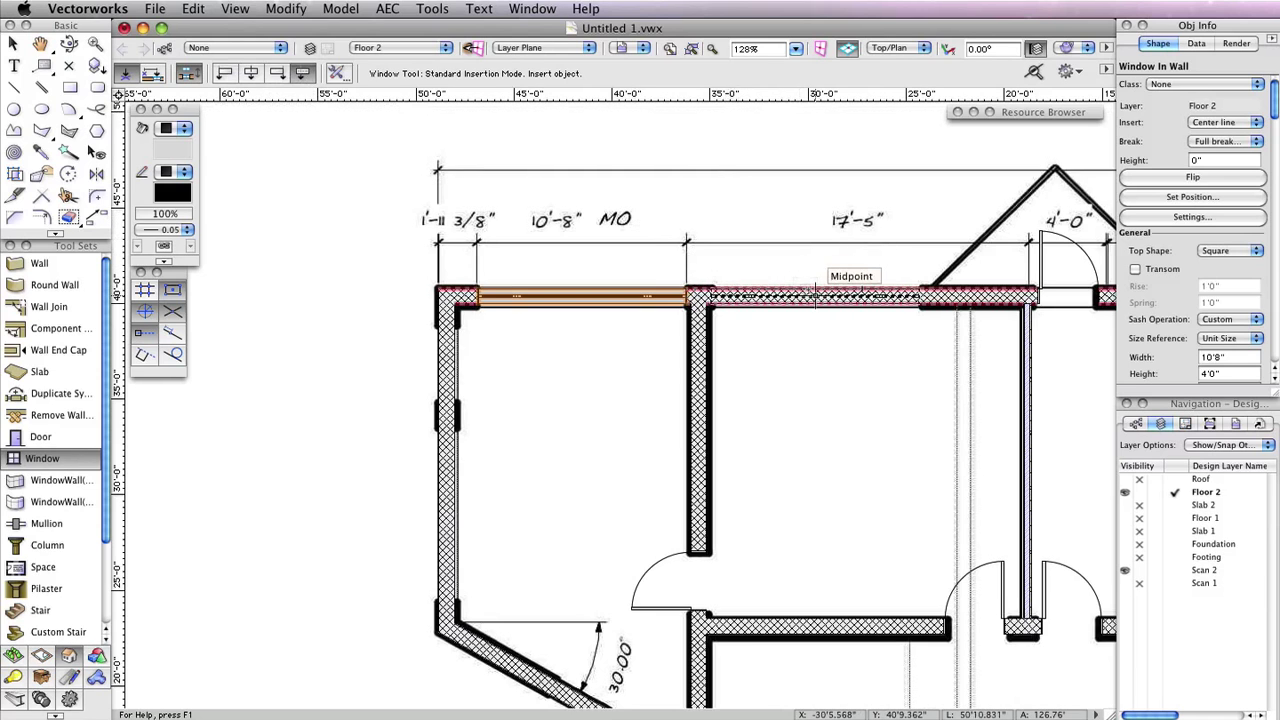
pyautogui.click(816, 296)
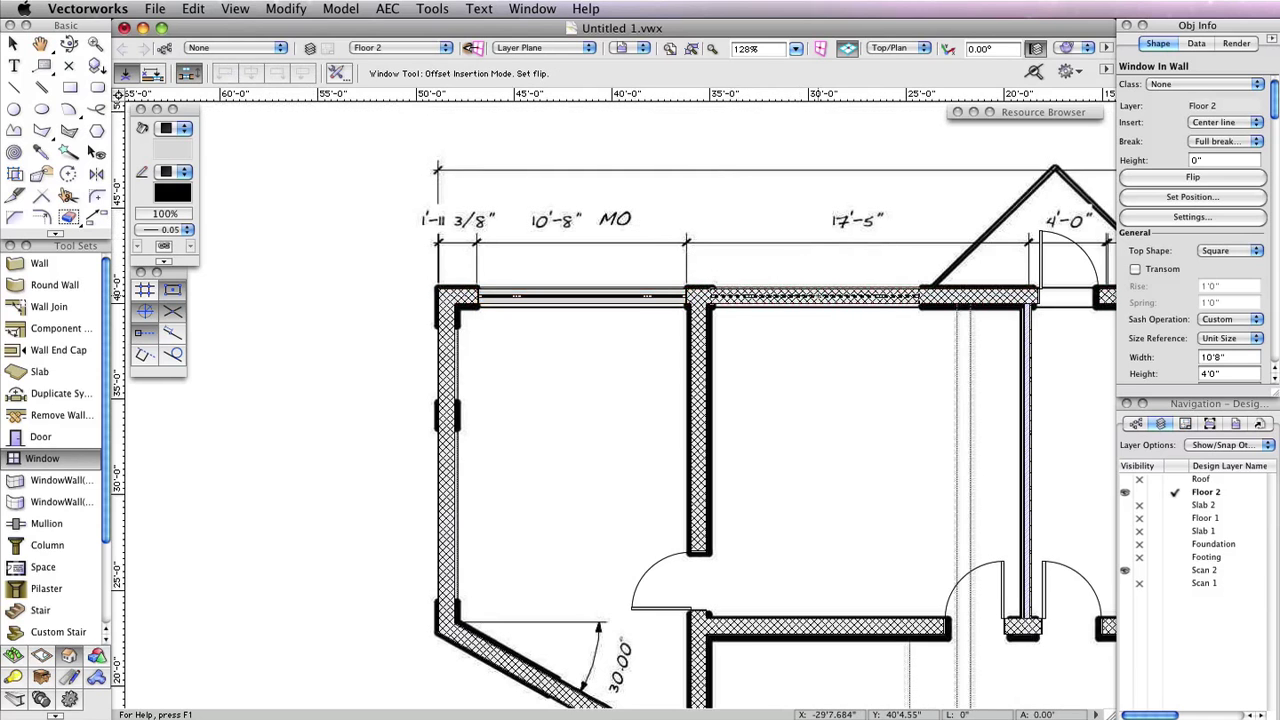
pyautogui.click(820, 306)
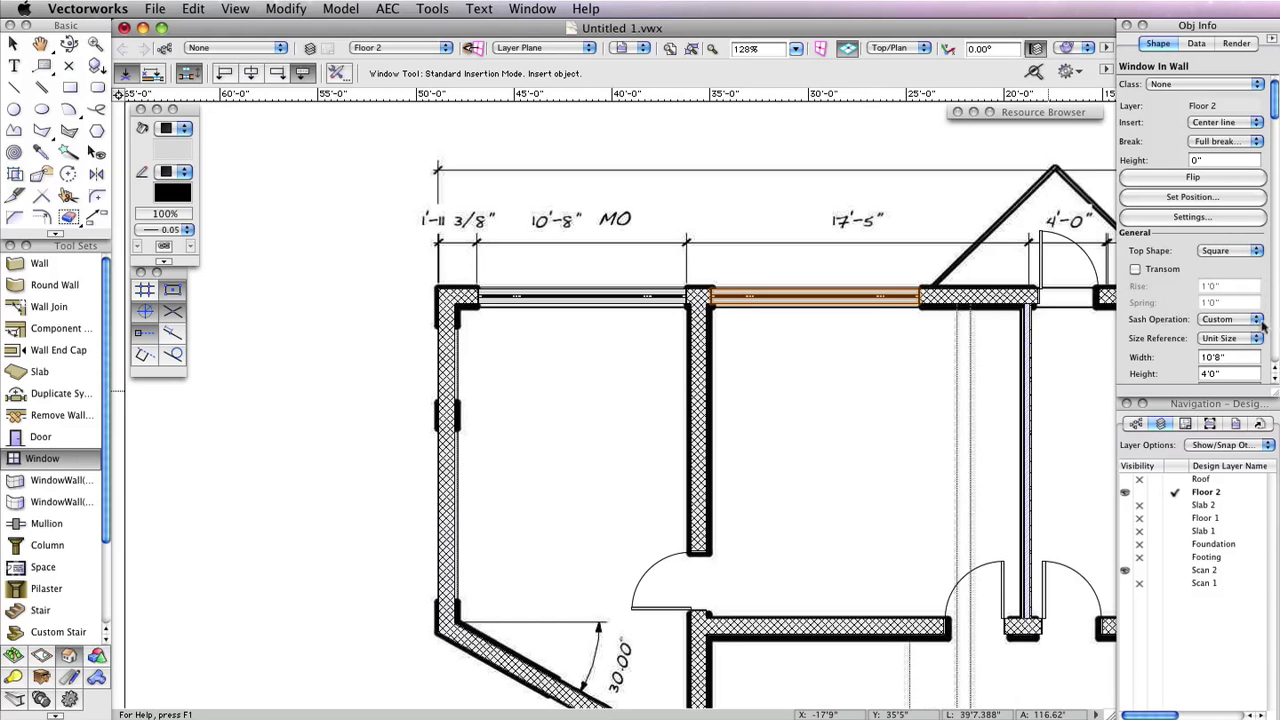
pyautogui.click(1230, 356)
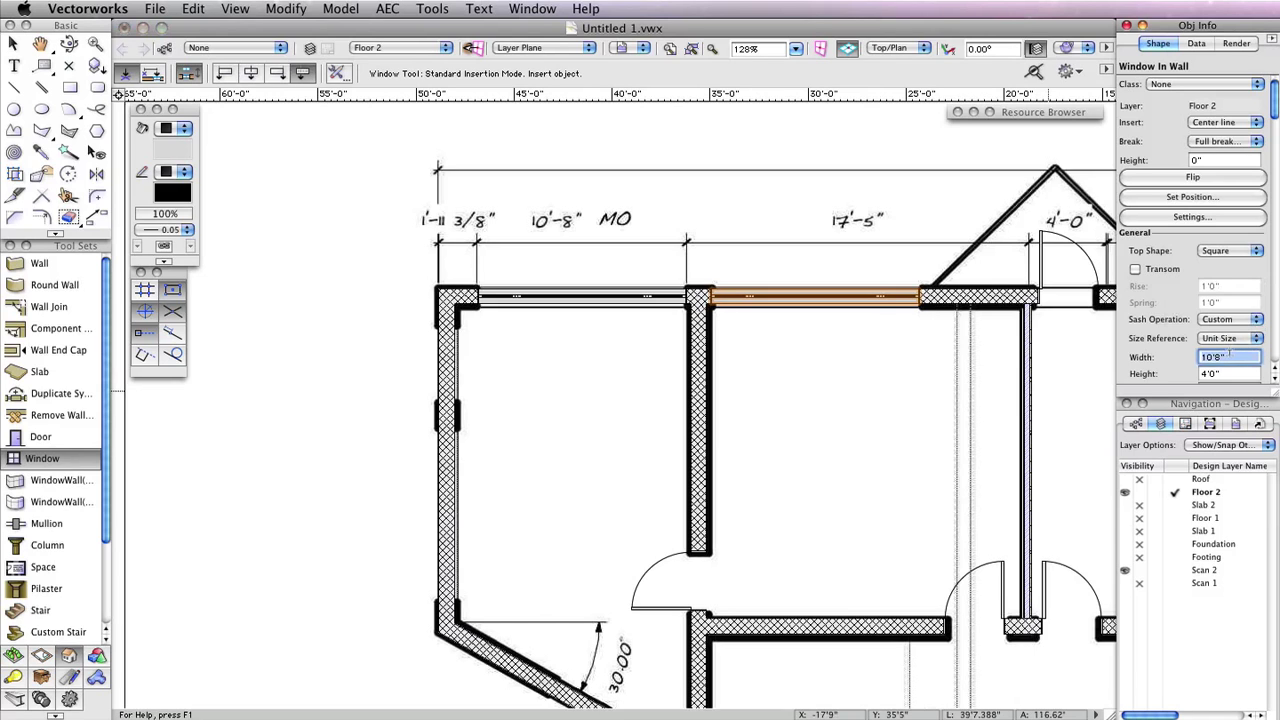
pyautogui.write("8'10")
pyautogui.press('Return')
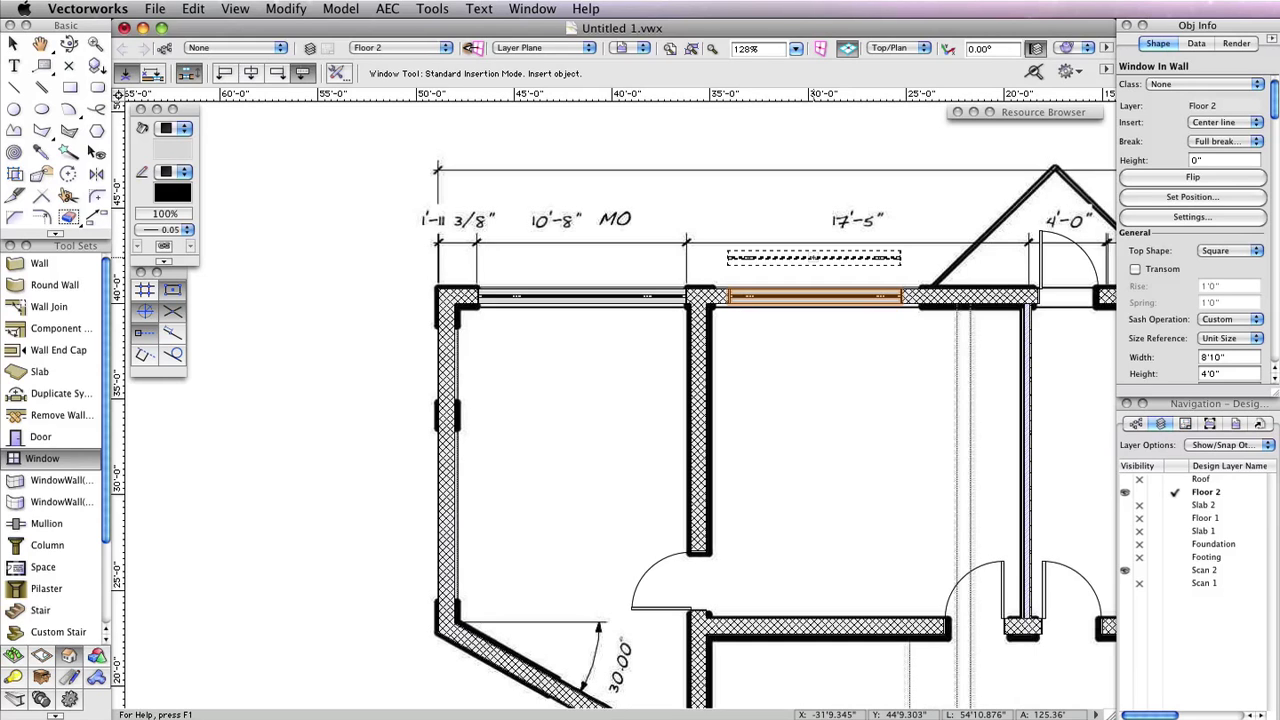
# Step: Insert a window at the midpoint of the left wall of the room further down the plan
pyautogui.scroll(-2, 552, 484)
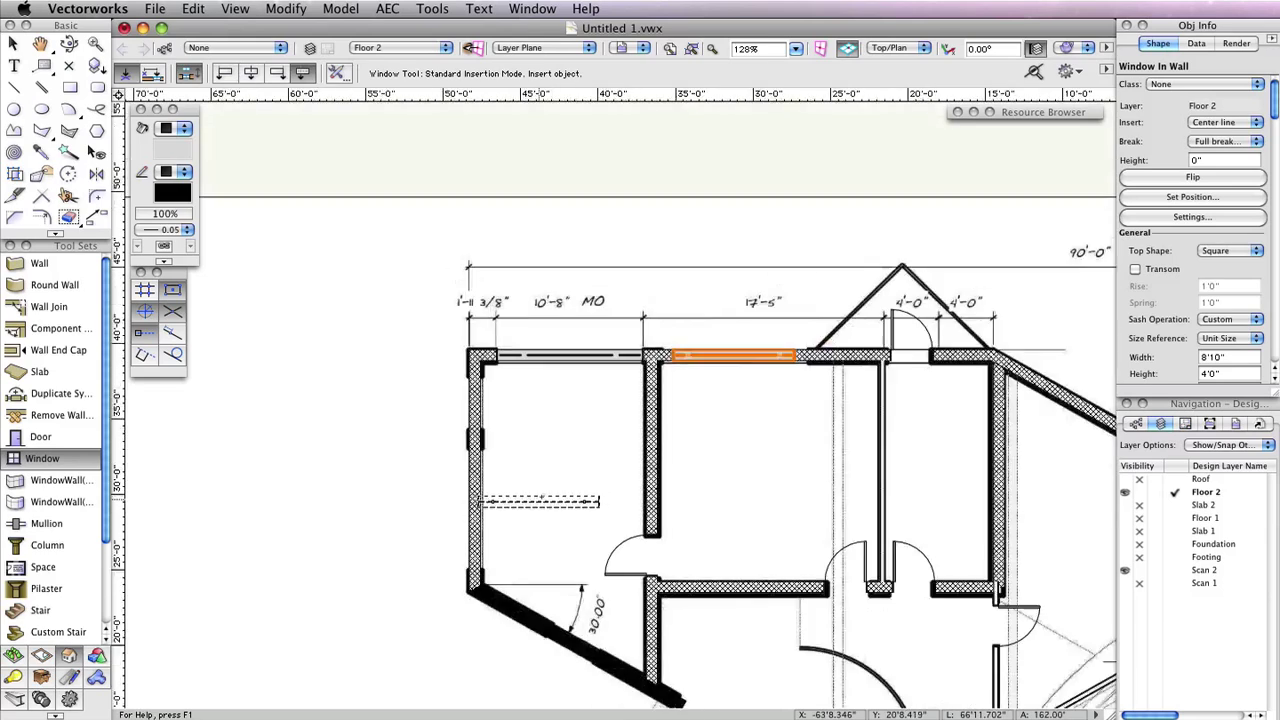
pyautogui.scroll(-10, 532, 427)
pyautogui.scroll(-1, 532, 427)
pyautogui.click(456, 382)
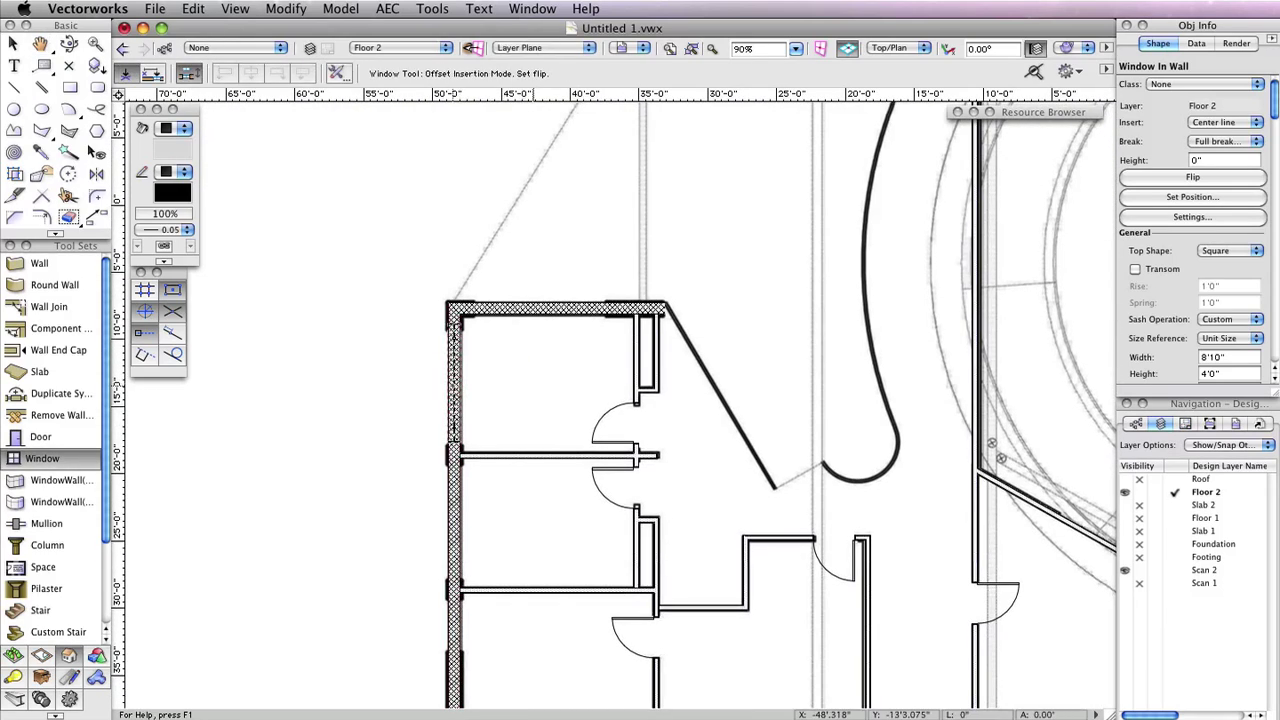
pyautogui.click(458, 520)
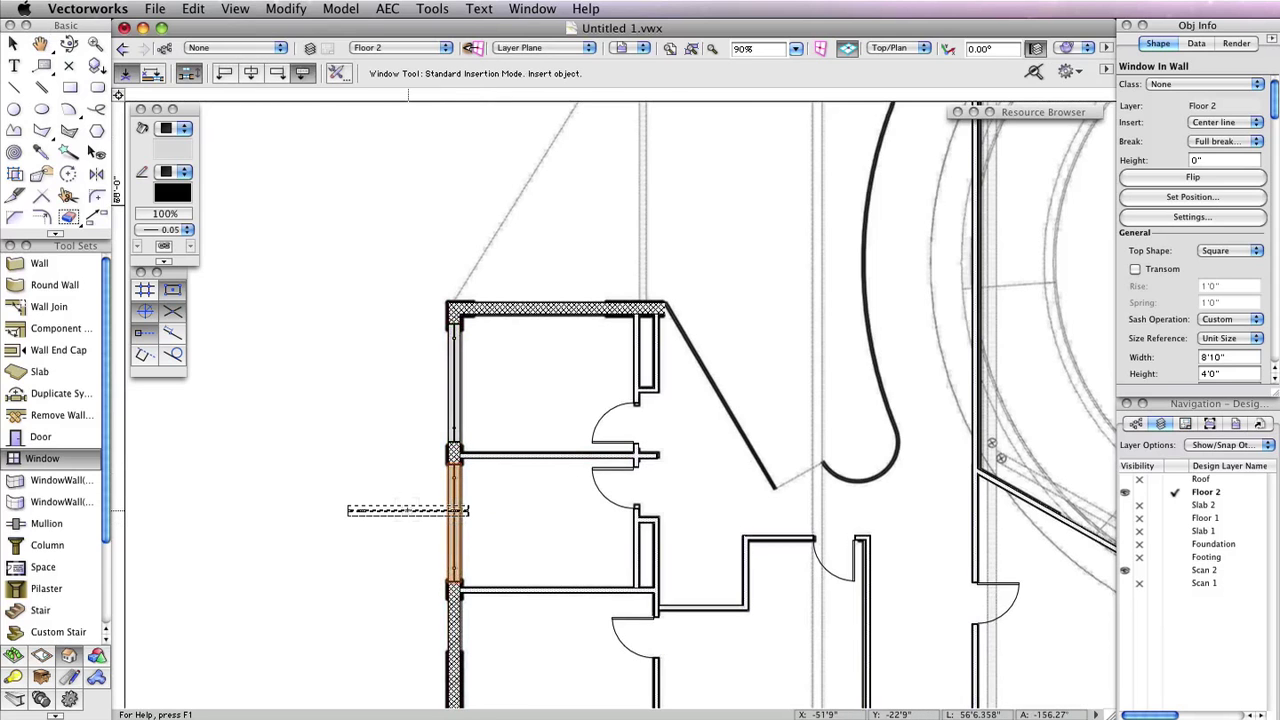
pyautogui.scroll(-5, 408, 510)
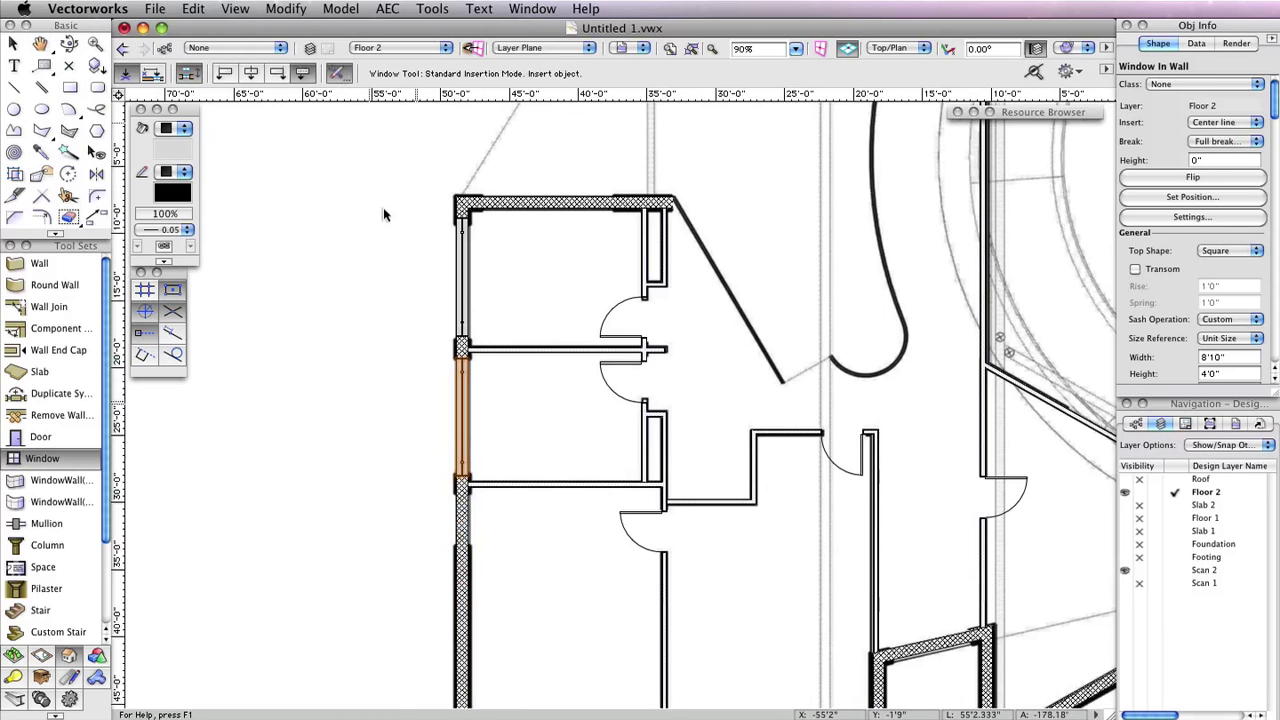
pyautogui.click(336, 73)
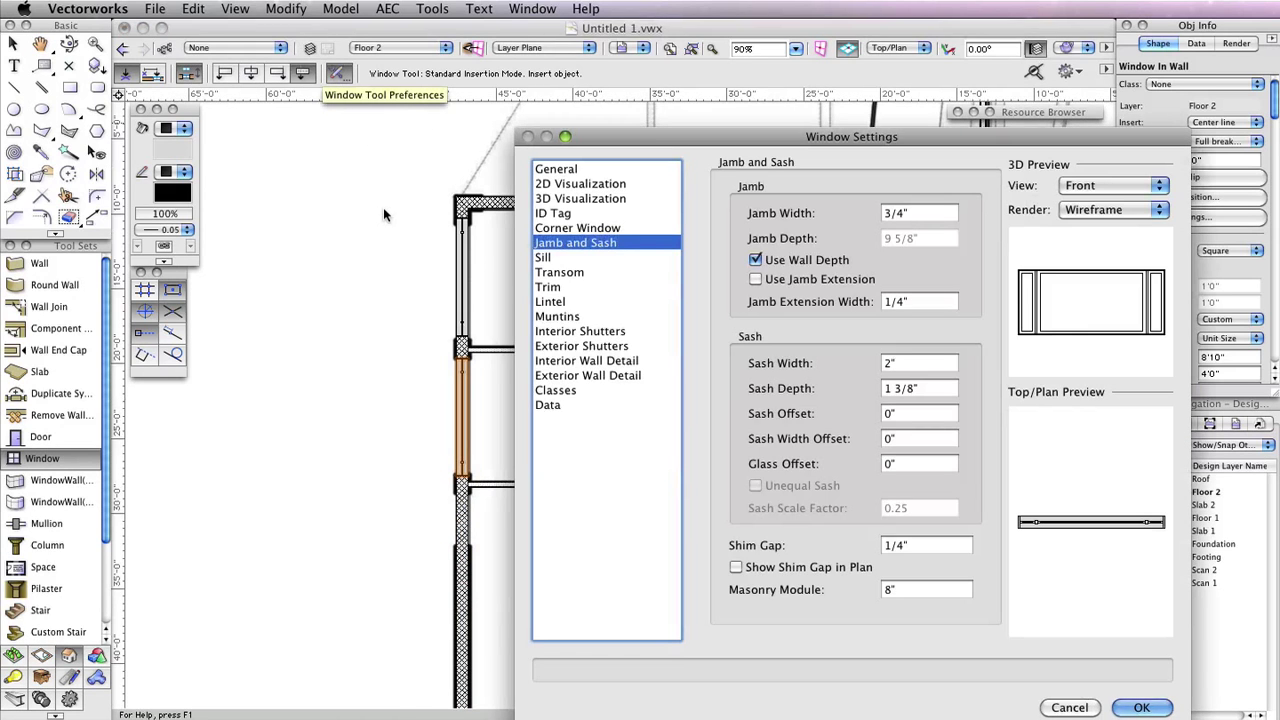
# Step: Set the default window to 4'0" wide with a Casement sash
pyautogui.click(595, 168)
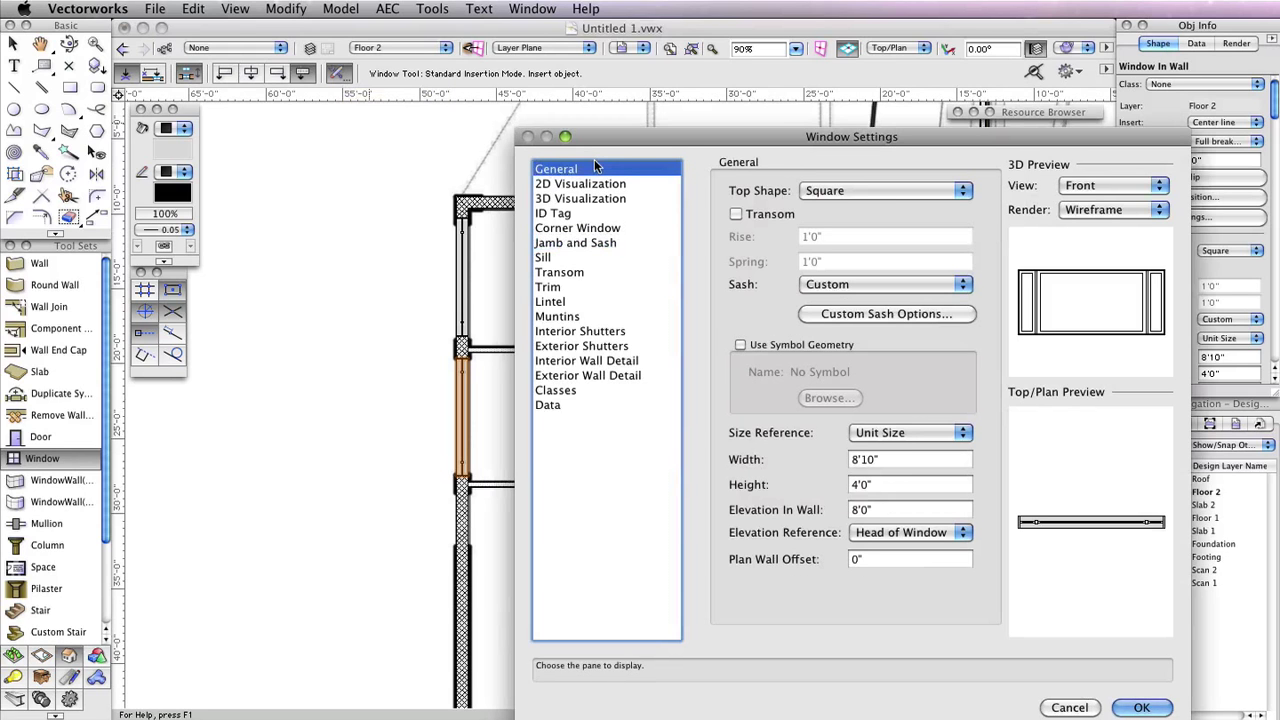
pyautogui.press('Tab')
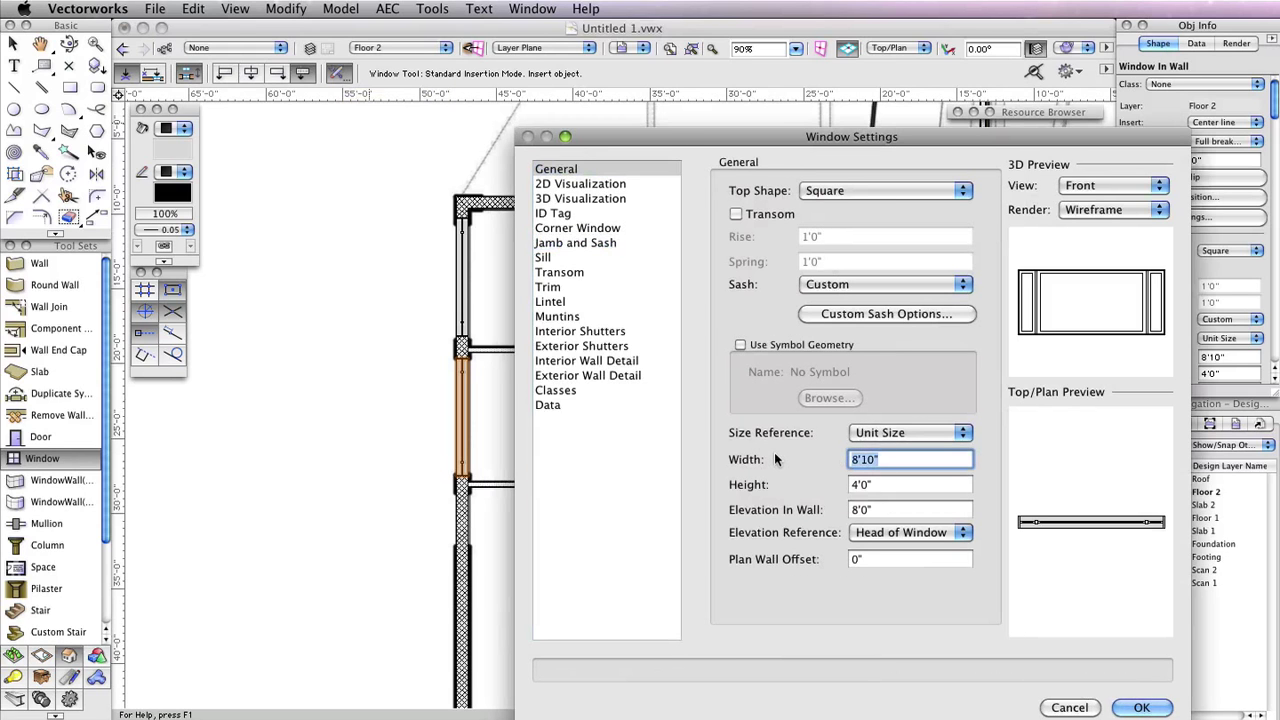
pyautogui.write("4'")
pyautogui.click(929, 284)
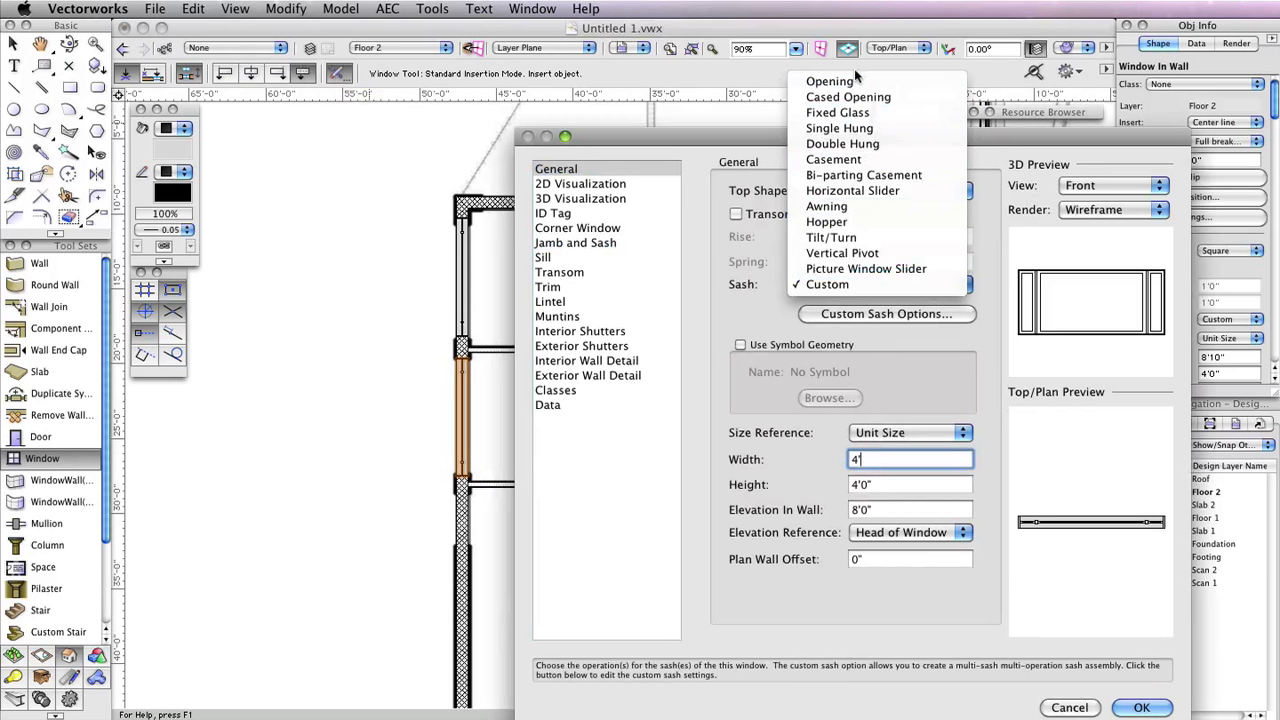
pyautogui.click(845, 159)
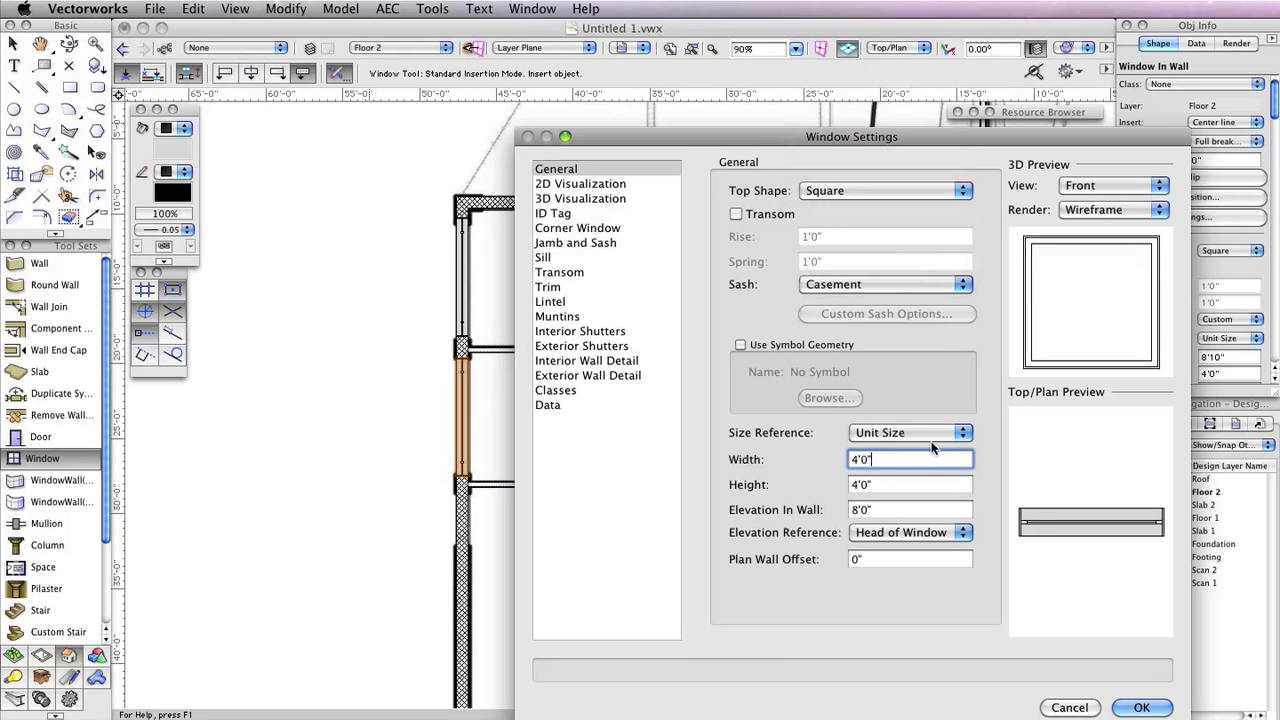
pyautogui.click(1141, 707)
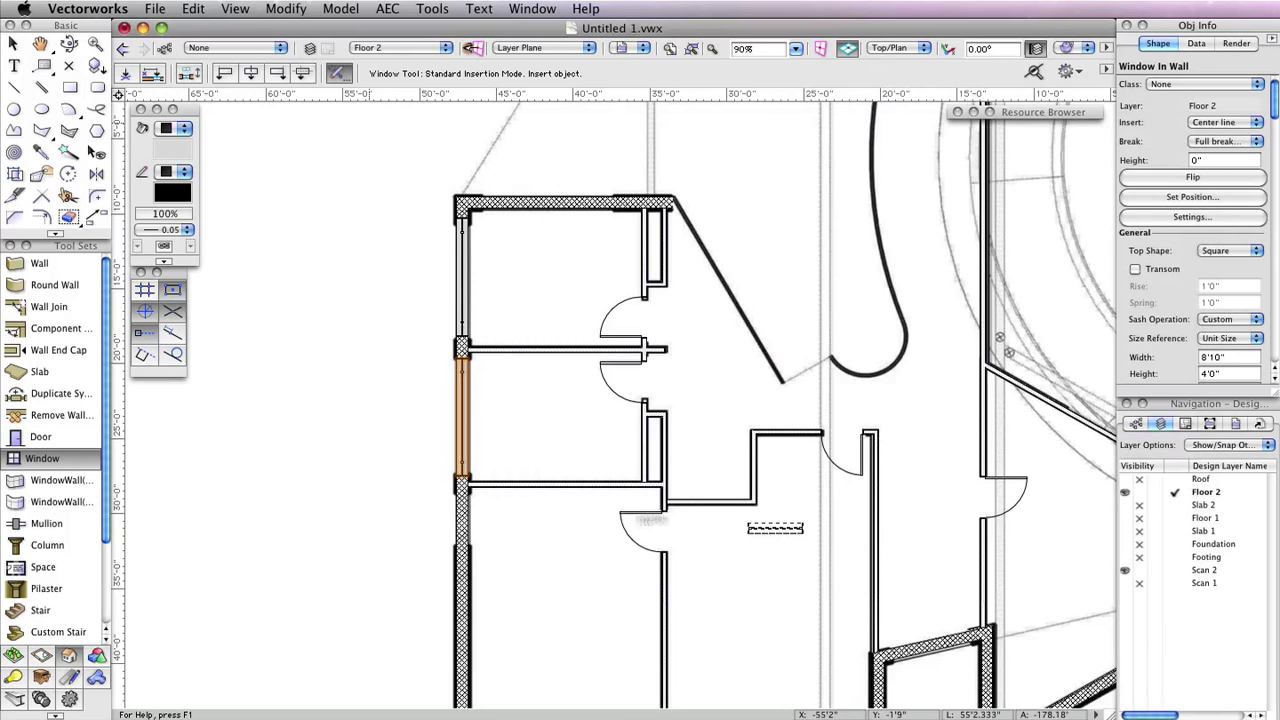
# Step: Insert 4'0" casement windows into the lower left wall and the top-left room's left wall
pyautogui.click(462, 520)
pyautogui.click(462, 520)
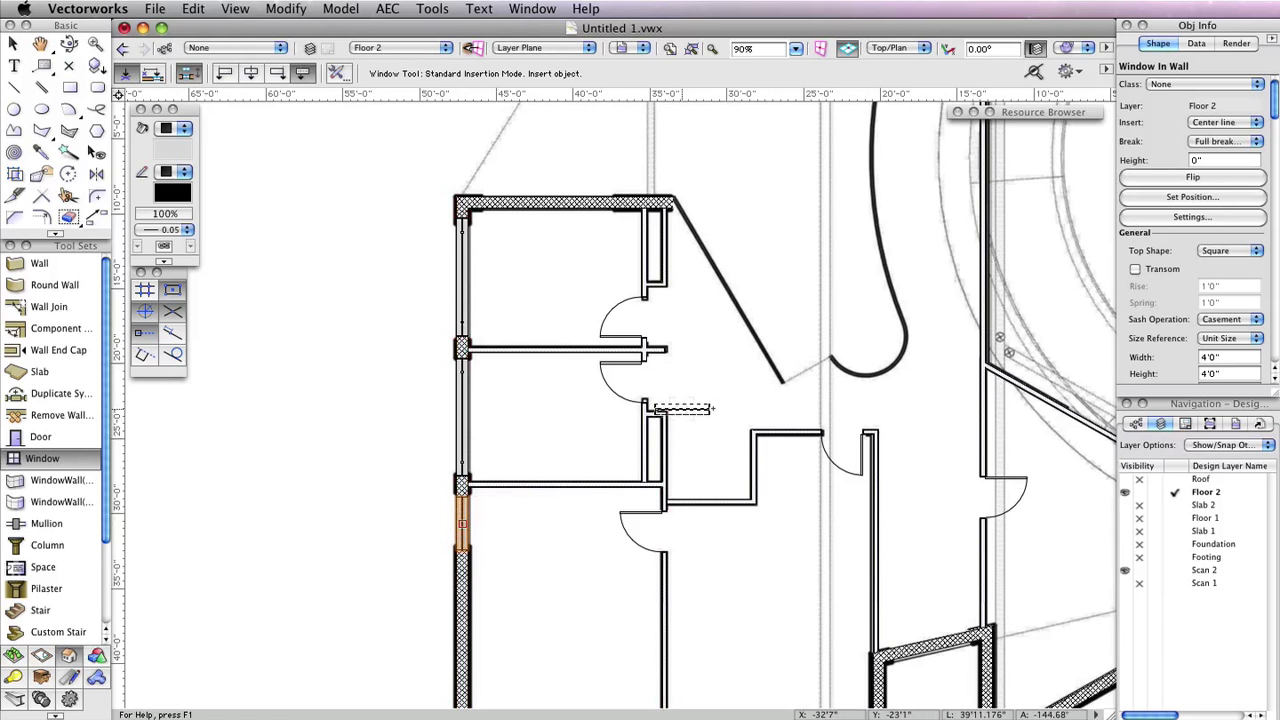
pyautogui.press('h')
pyautogui.scroll(-3, 683, 571)
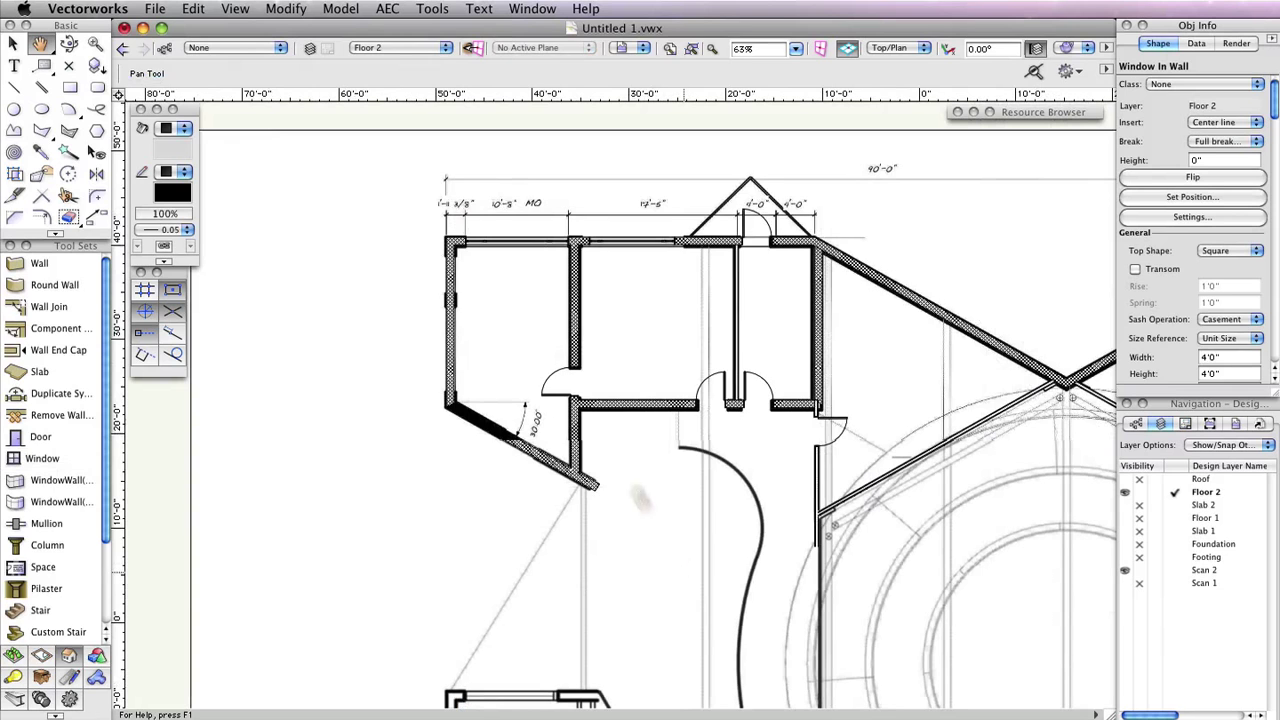
pyautogui.click(42, 458)
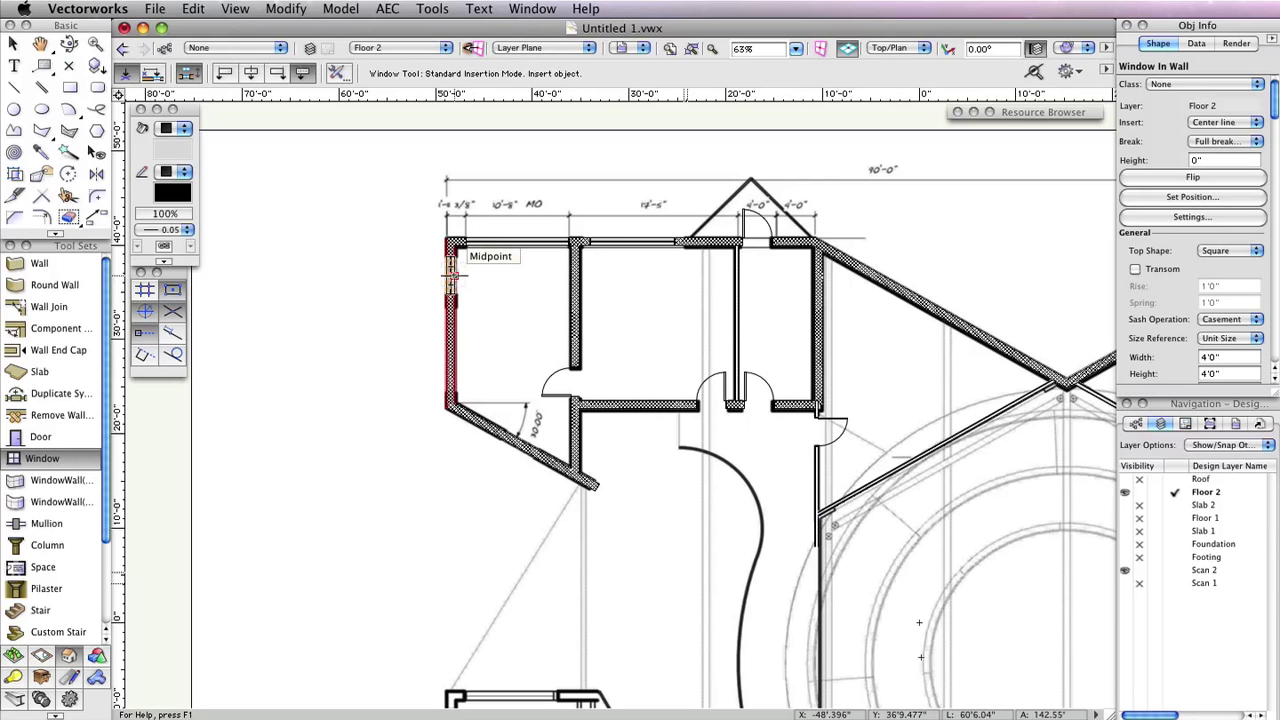
pyautogui.click(450, 273)
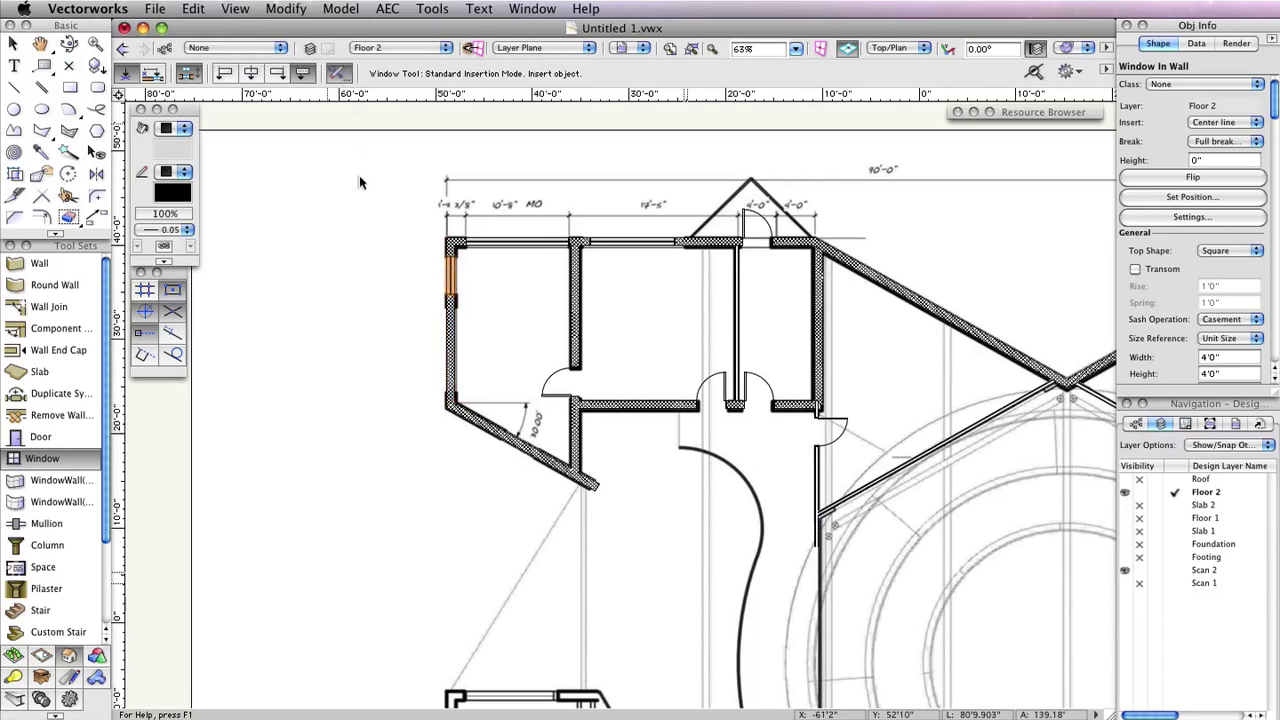
# Step: Set new windows to 6' wide and 8'7" tall, with elevation 0 measured from the sill
pyautogui.click(337, 73)
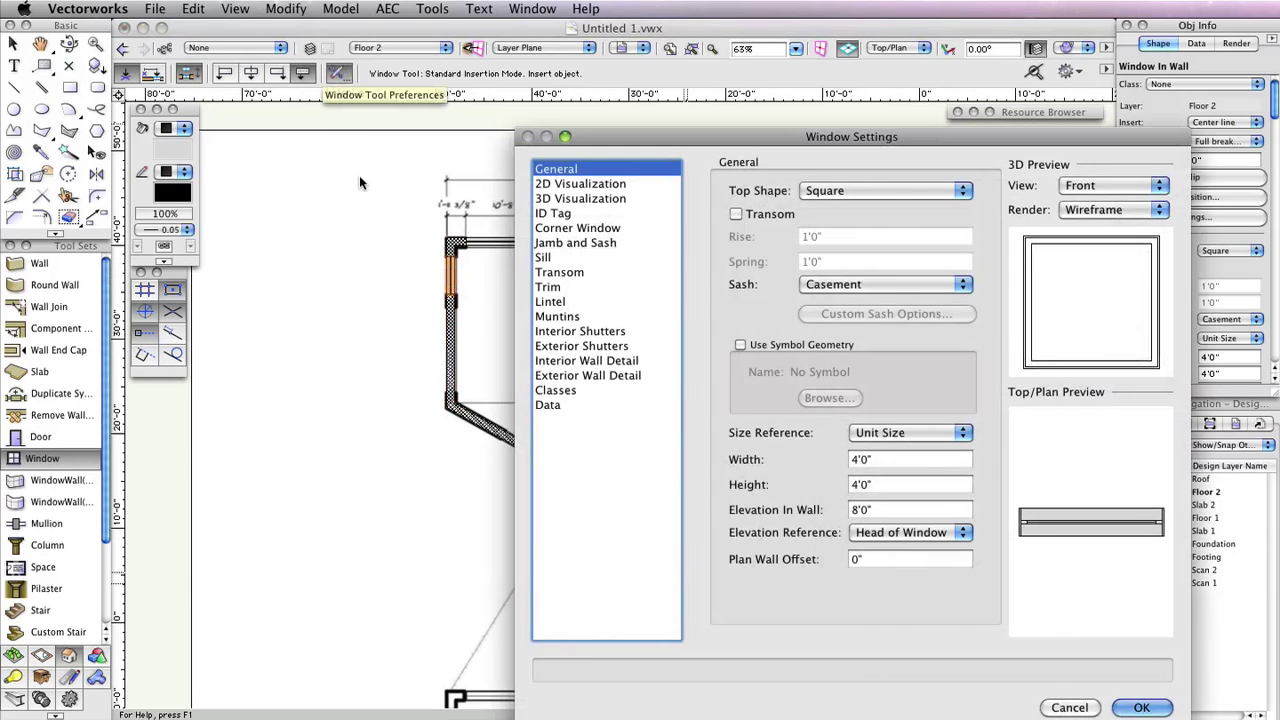
pyautogui.moveTo(689, 134); pyautogui.dragTo(472, 70)
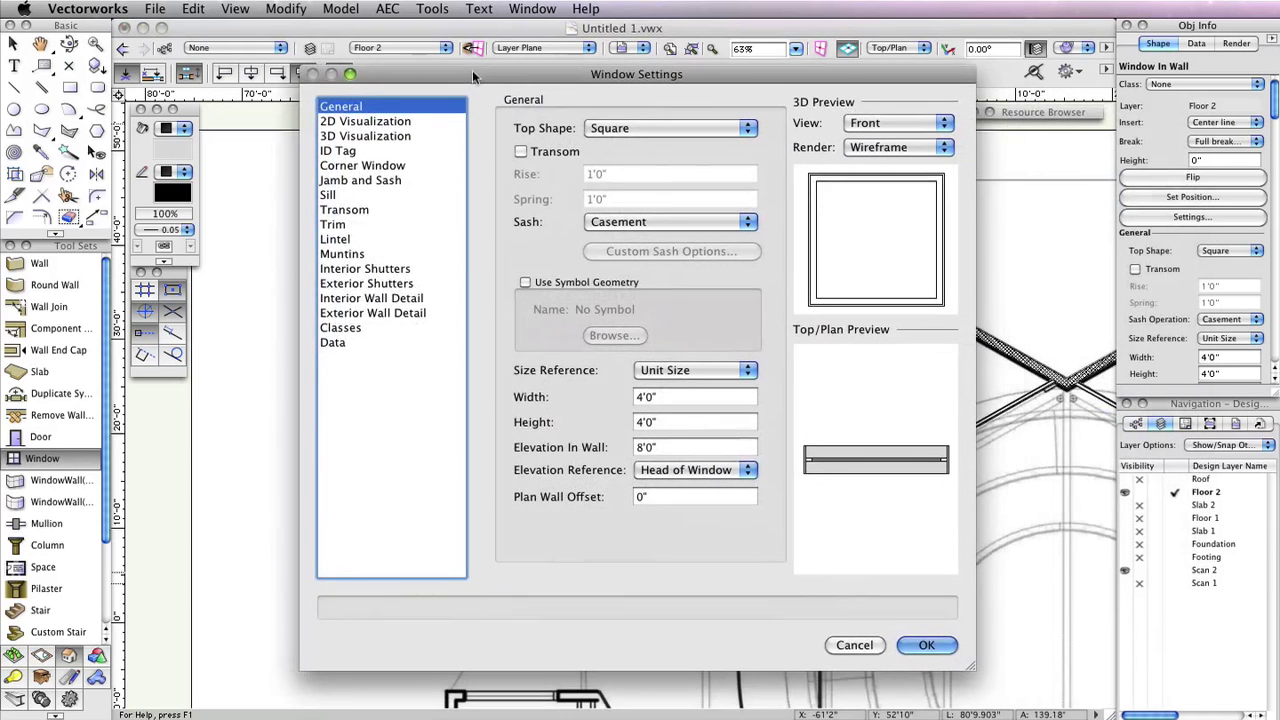
pyautogui.doubleClick(648, 396)
pyautogui.write("6'")
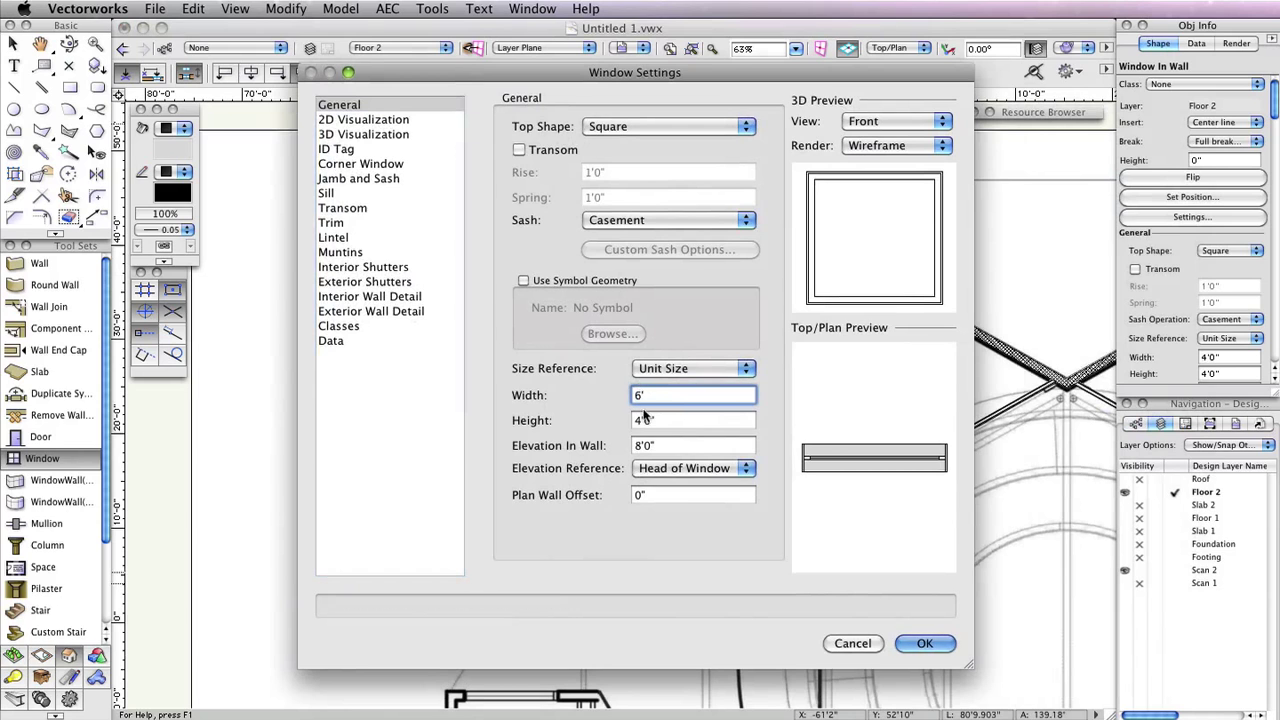
pyautogui.press('Tab')
pyautogui.write("8'7")
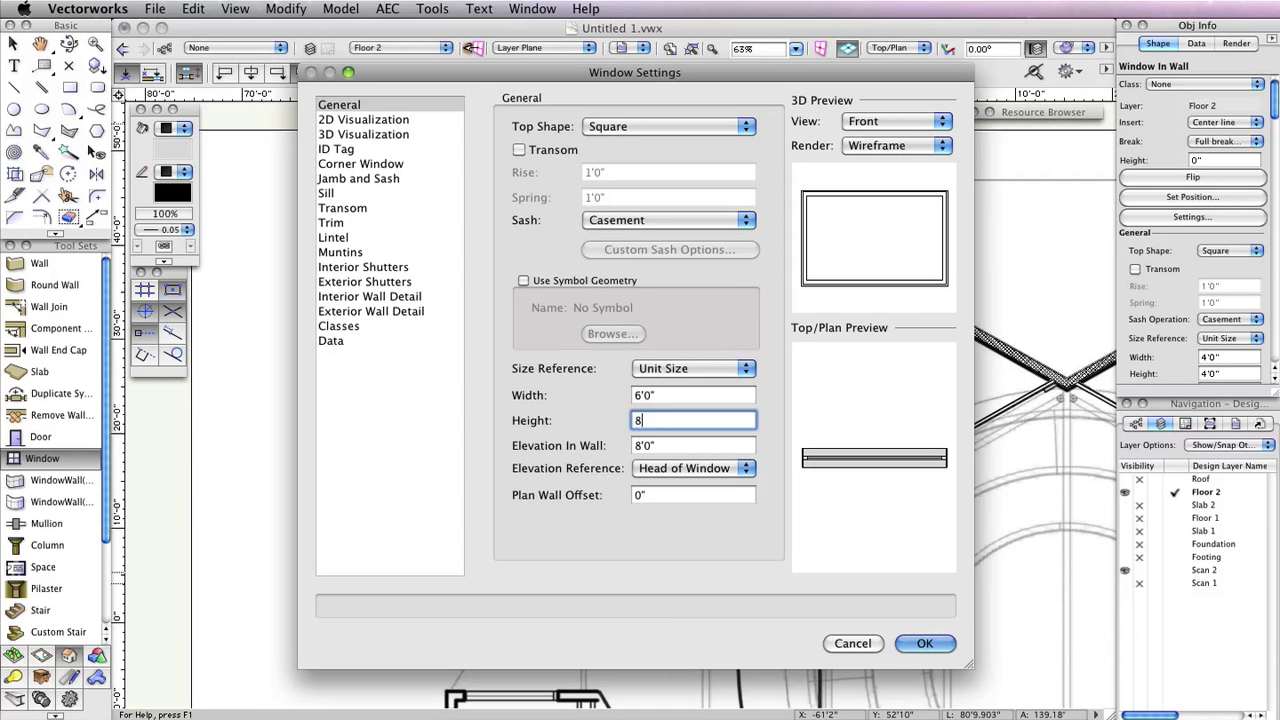
pyautogui.press('Tab')
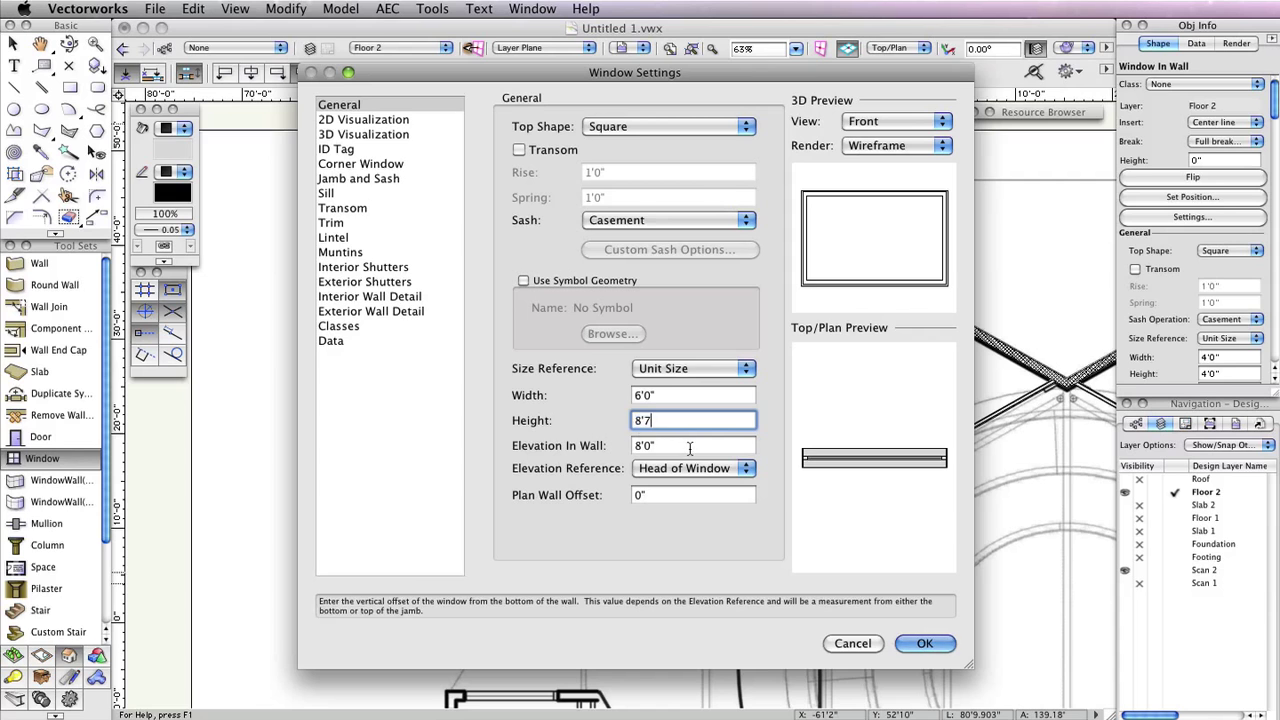
pyautogui.write('0')
pyautogui.click(648, 467)
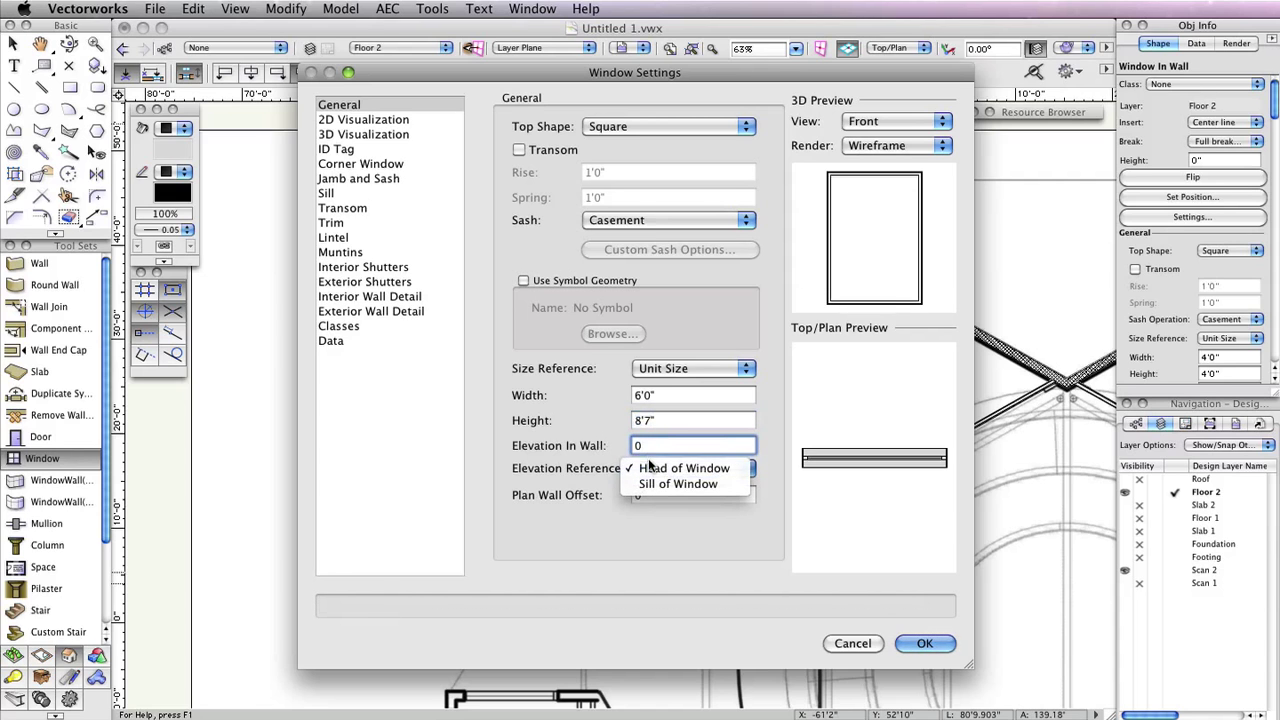
pyautogui.click(666, 488)
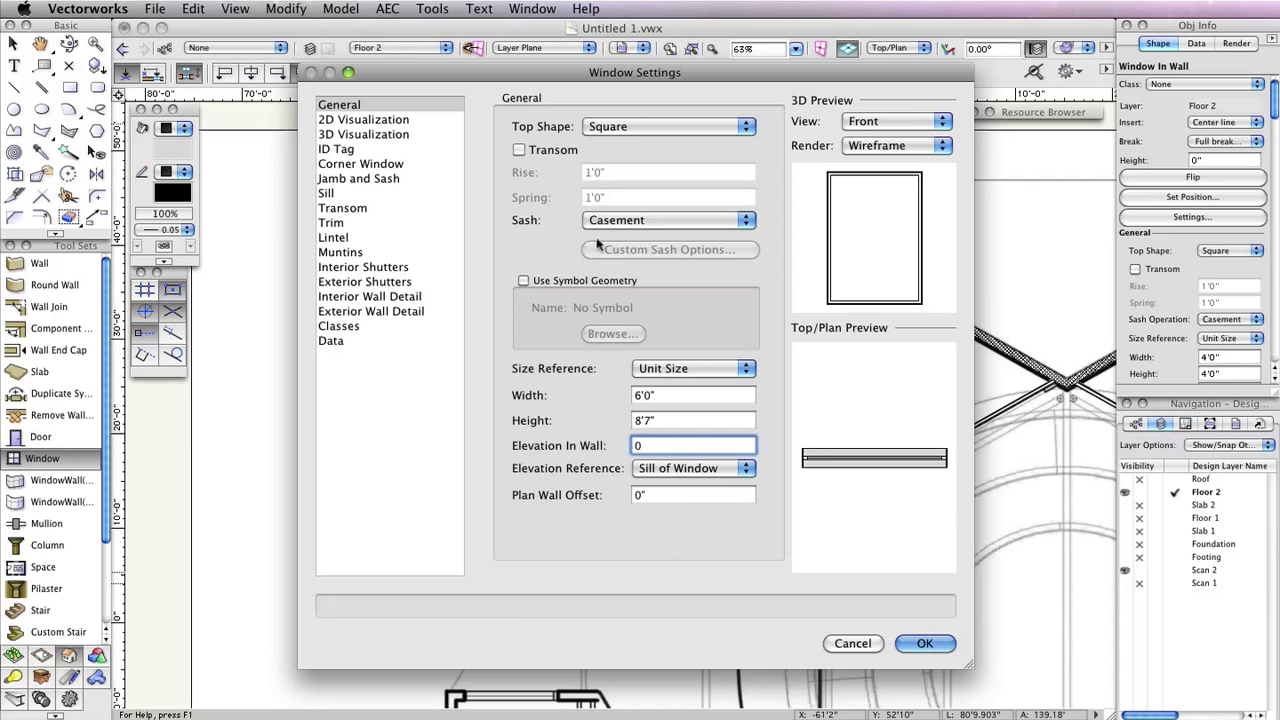
# Step: Give the window a Custom sash of 2 rows by 1 column and accept the settings
pyautogui.click(623, 219)
pyautogui.click(612, 345)
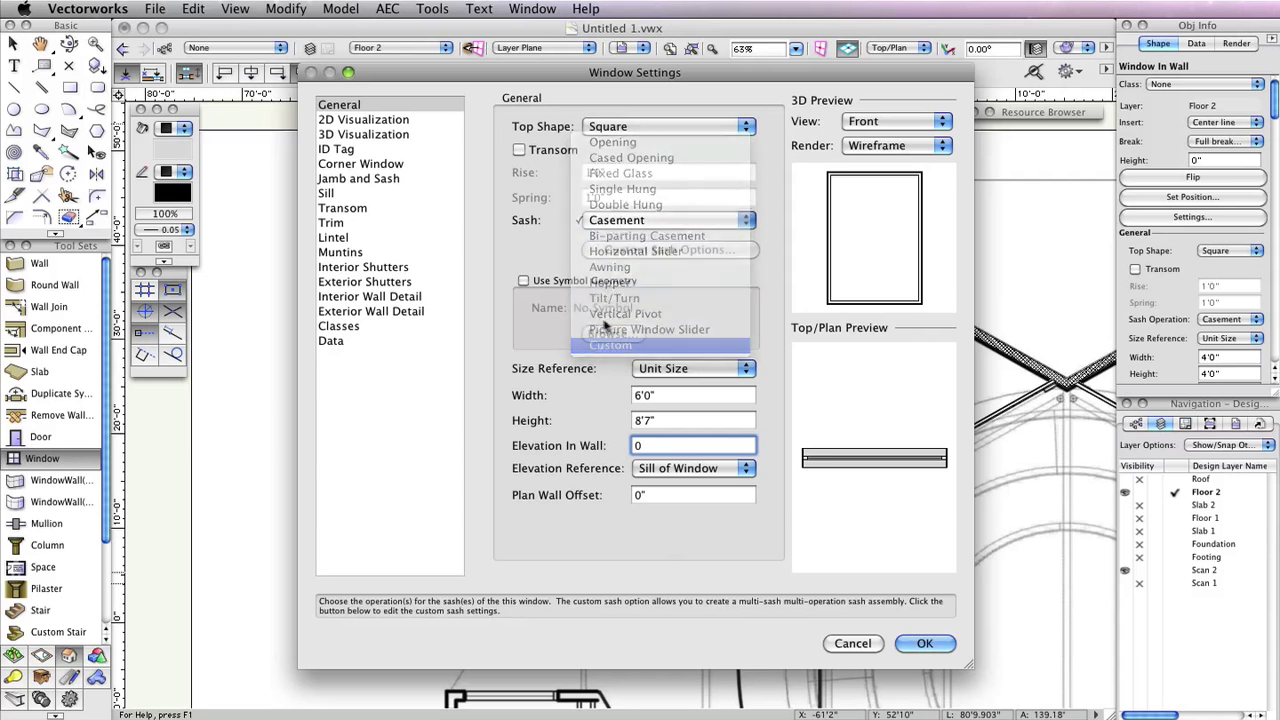
pyautogui.click(653, 252)
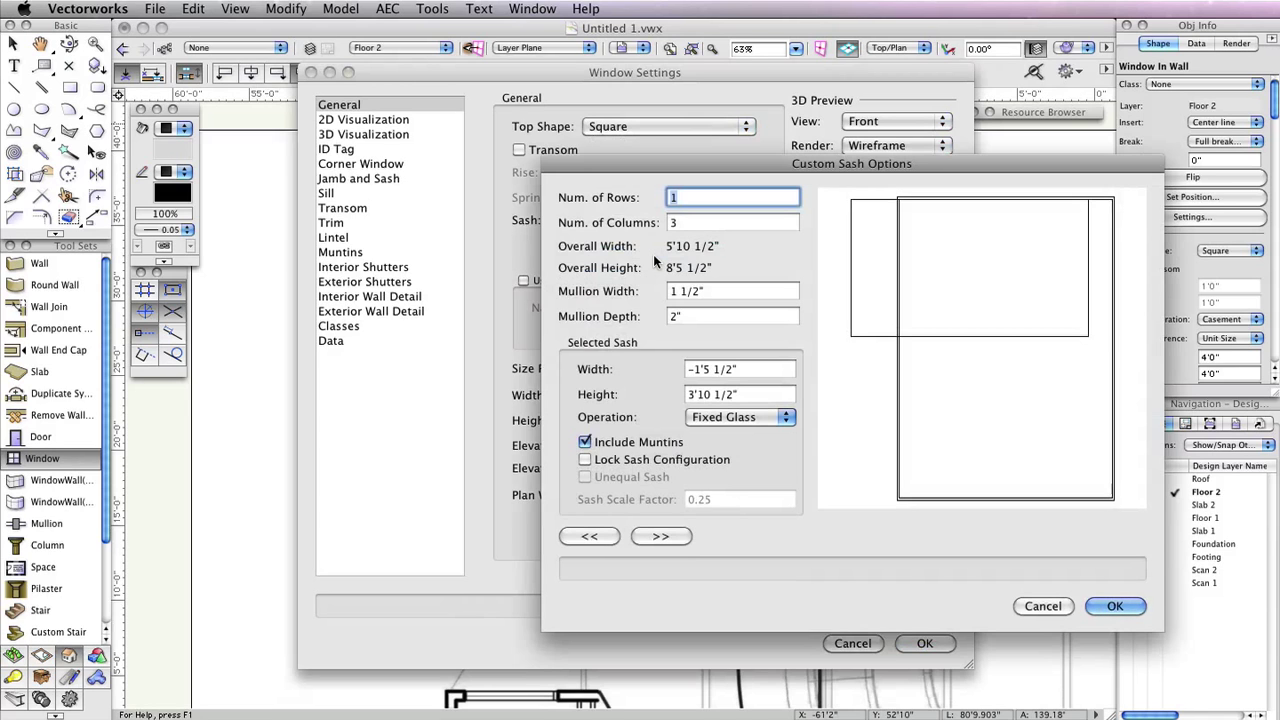
pyautogui.write('2')
pyautogui.press('Tab')
pyautogui.write('1')
pyautogui.press('Tab')
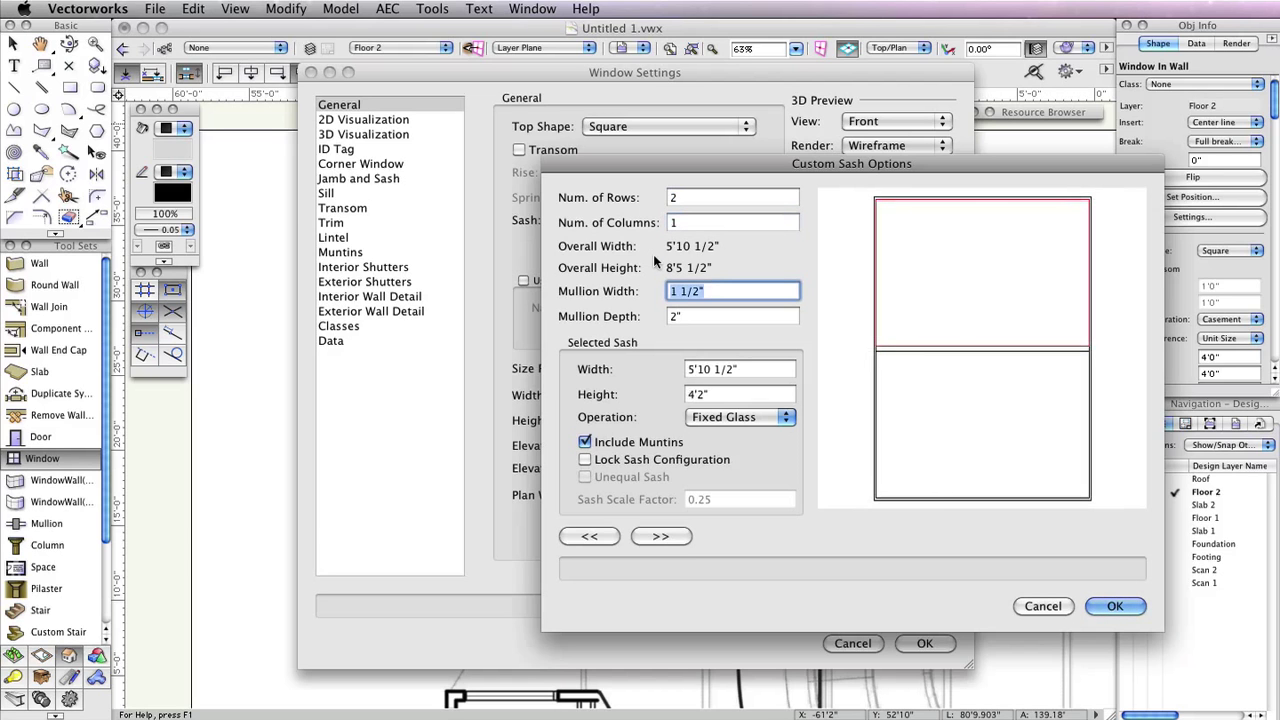
pyautogui.click(1115, 606)
pyautogui.click(924, 644)
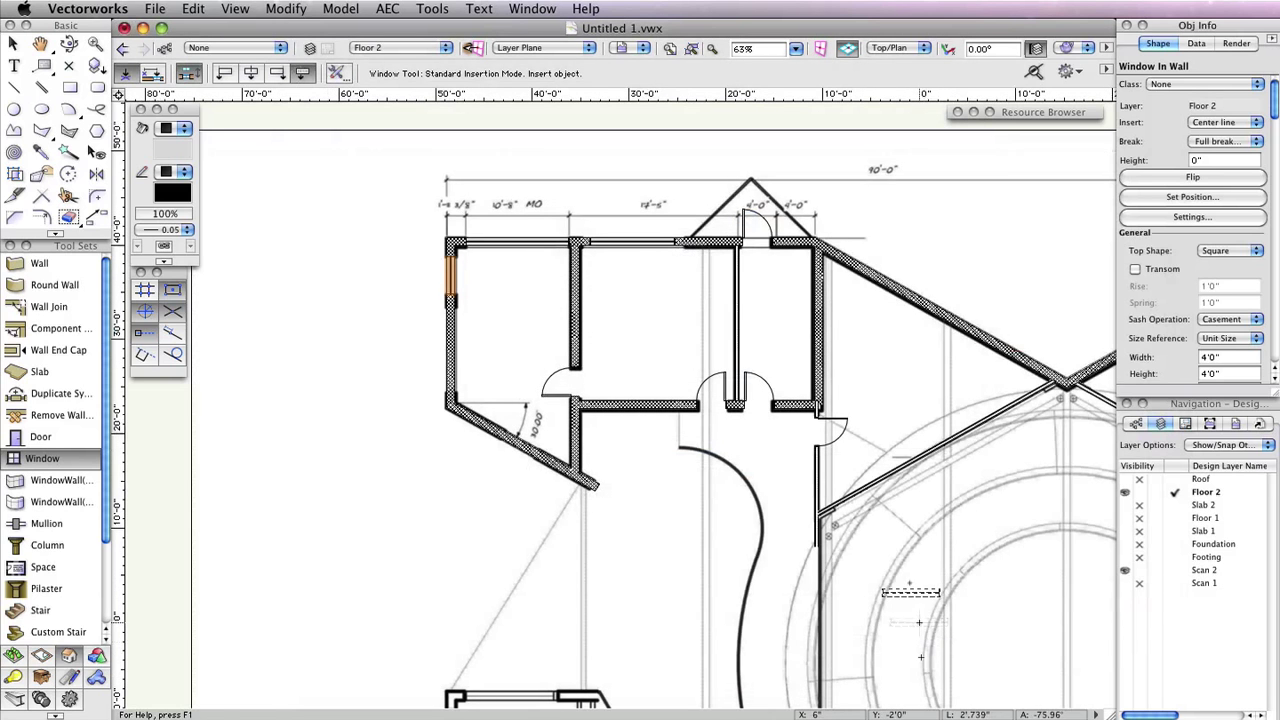
# Step: Insert a 6'0" by 8'7" window at the short angled wall's midpoint and set its facing side
pyautogui.scroll(-5, 950, 588)
pyautogui.hscroll(5, 950, 588)
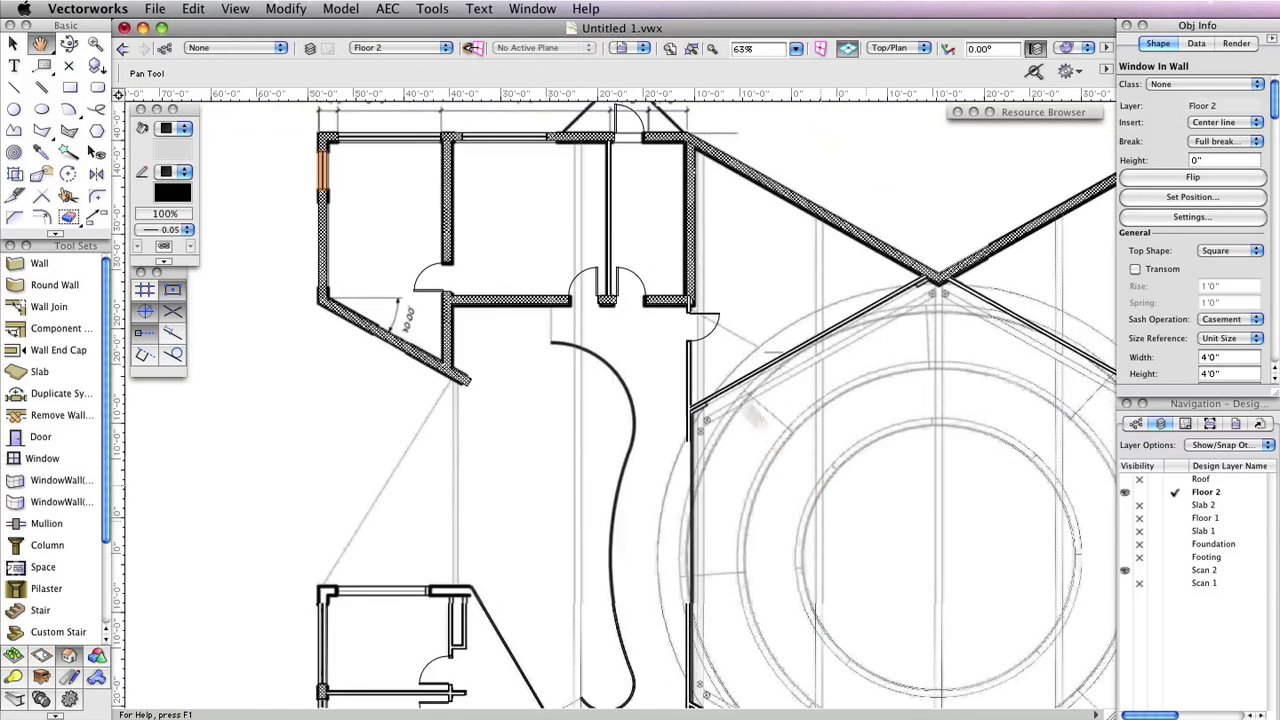
pyautogui.scroll(-3, 597, 397)
pyautogui.hscroll(-2, 597, 397)
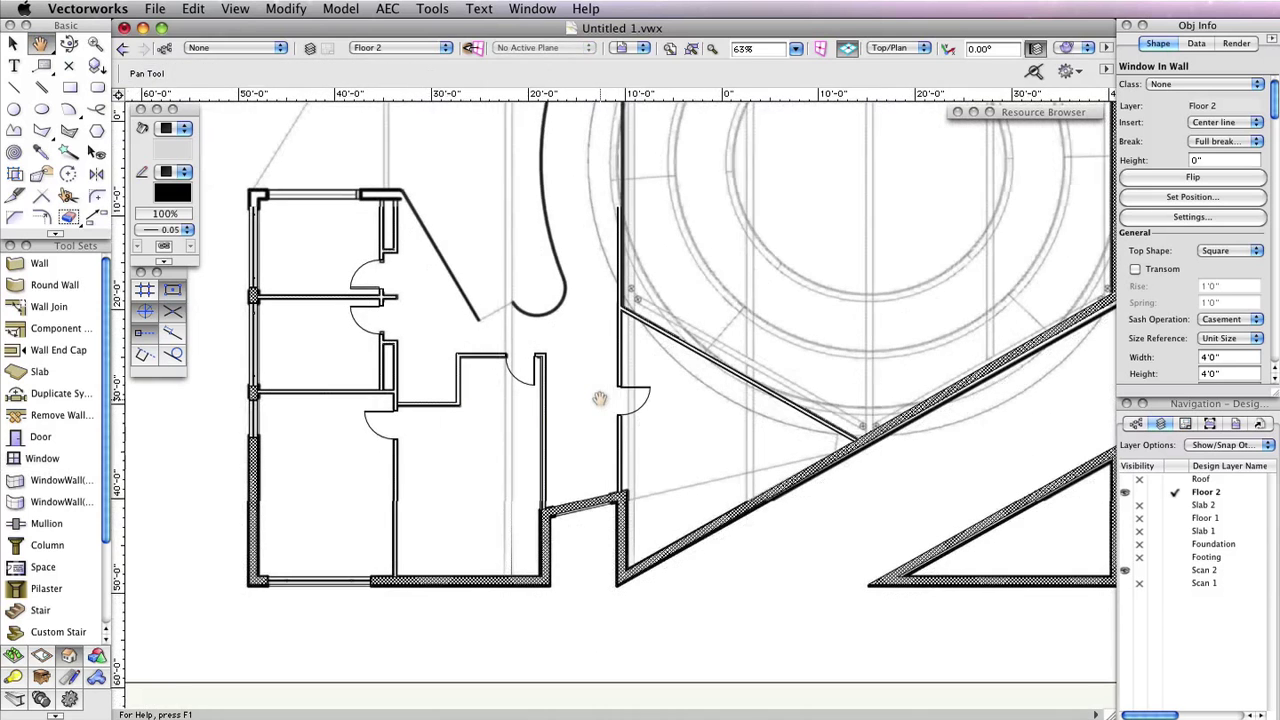
pyautogui.click(585, 503)
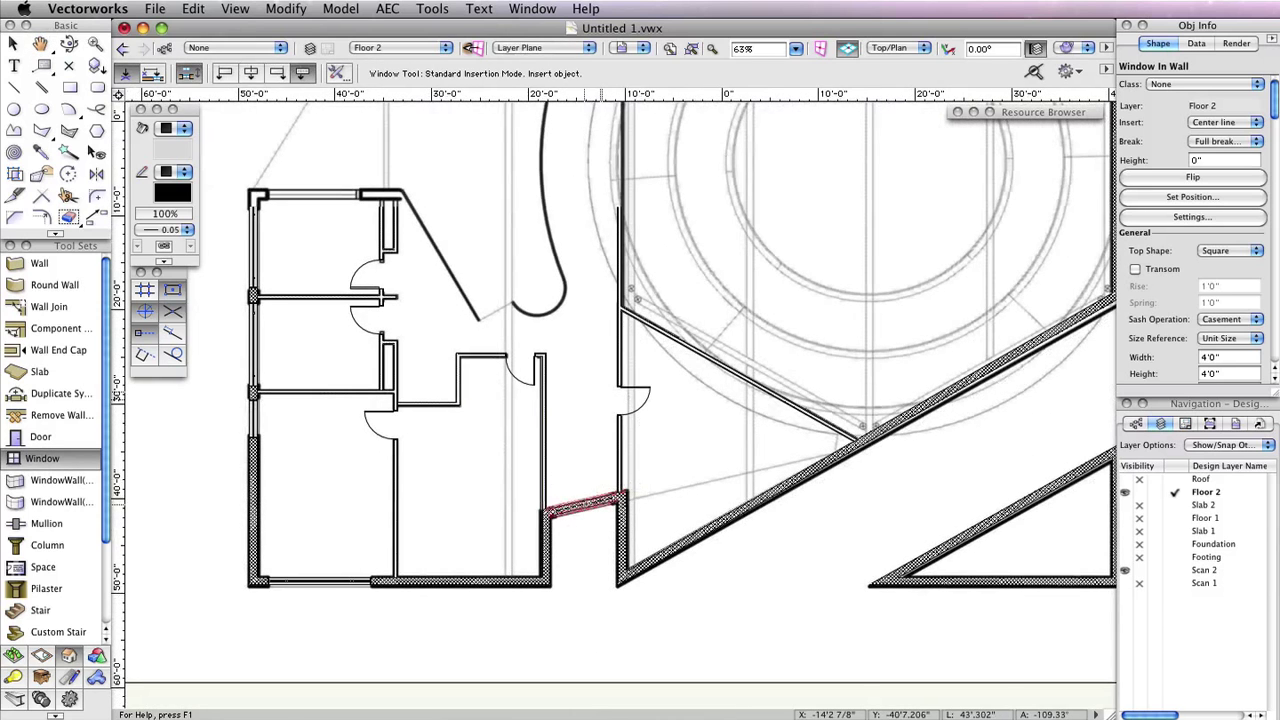
pyautogui.click(599, 554)
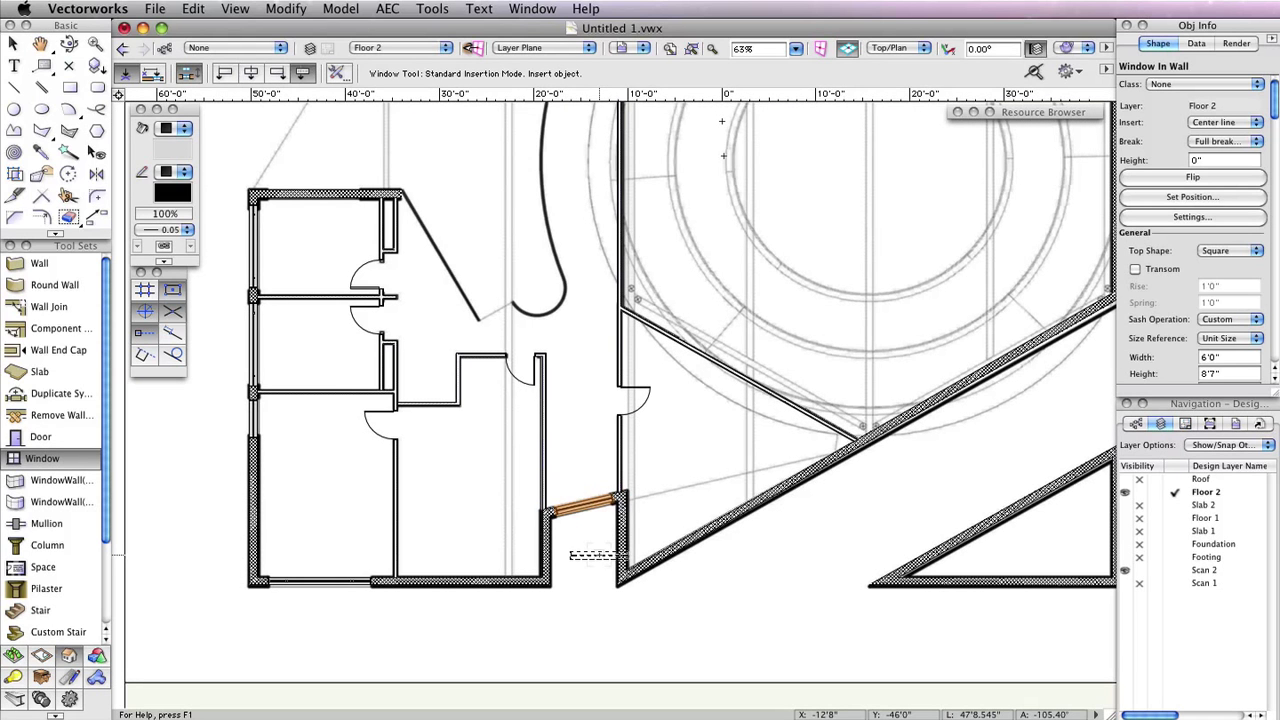
# Step: Bring up the Window tool's default settings
pyautogui.scroll(3, 630, 535)
pyautogui.hscroll(2, 630, 535)
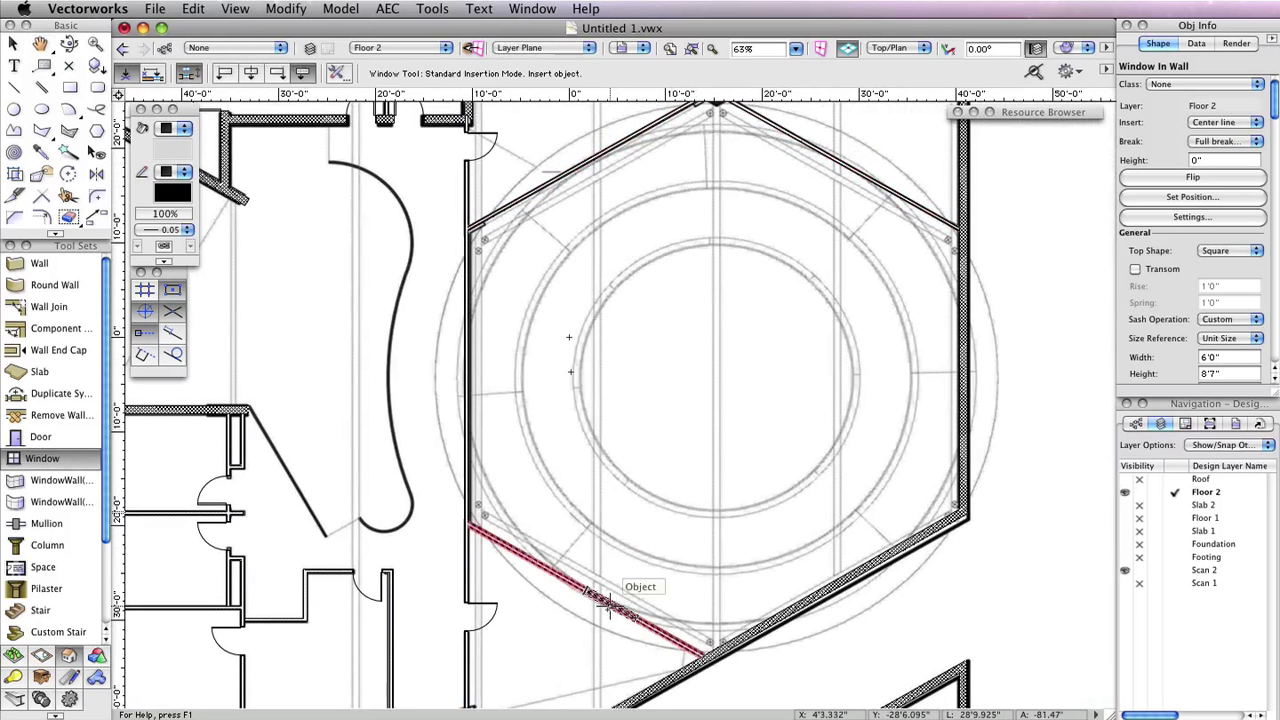
pyautogui.click(340, 74)
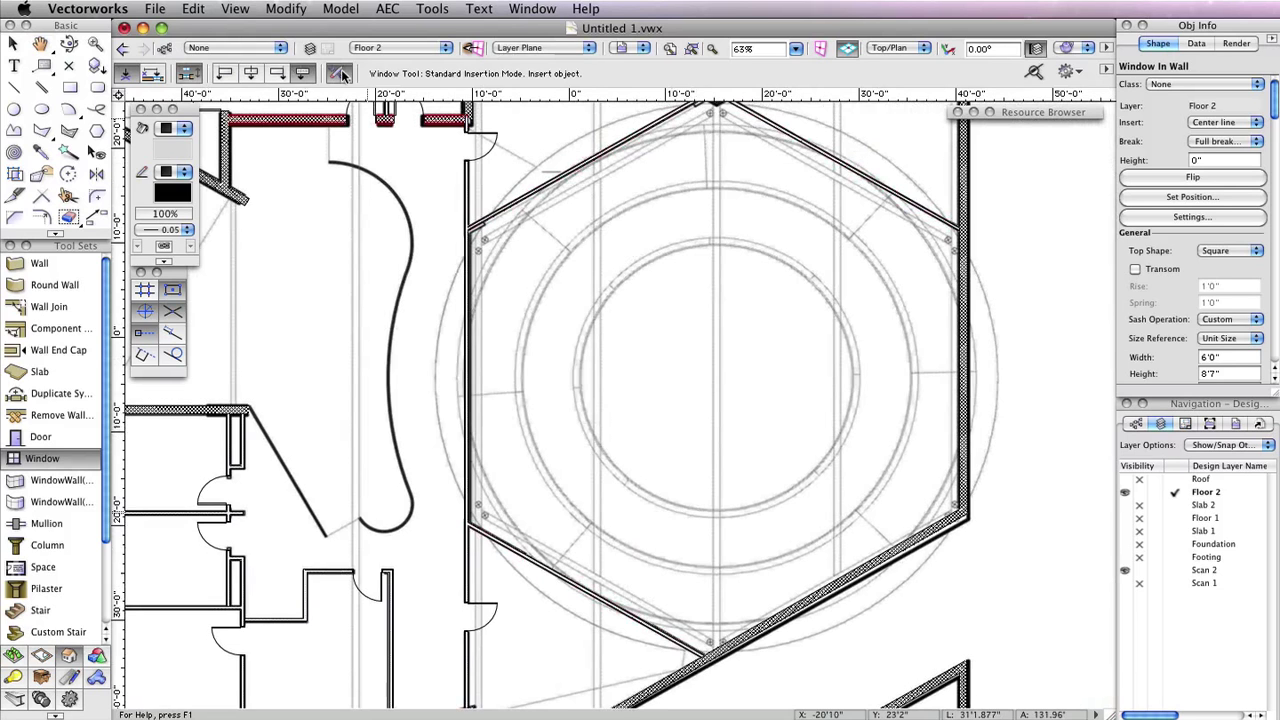
pyautogui.click(341, 74)
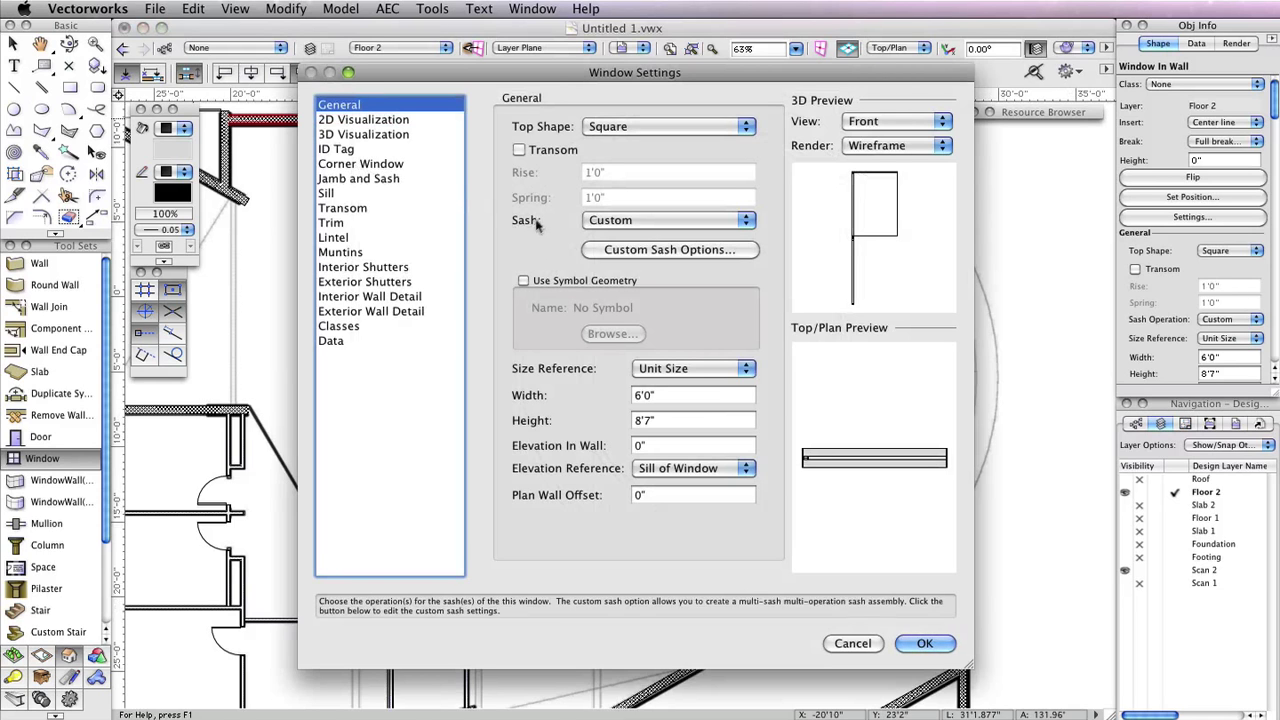
# Step: Set the window defaults to a Fixed Glass sash, 15' wide, 5' tall, 4' elevation in wall
pyautogui.click(645, 221)
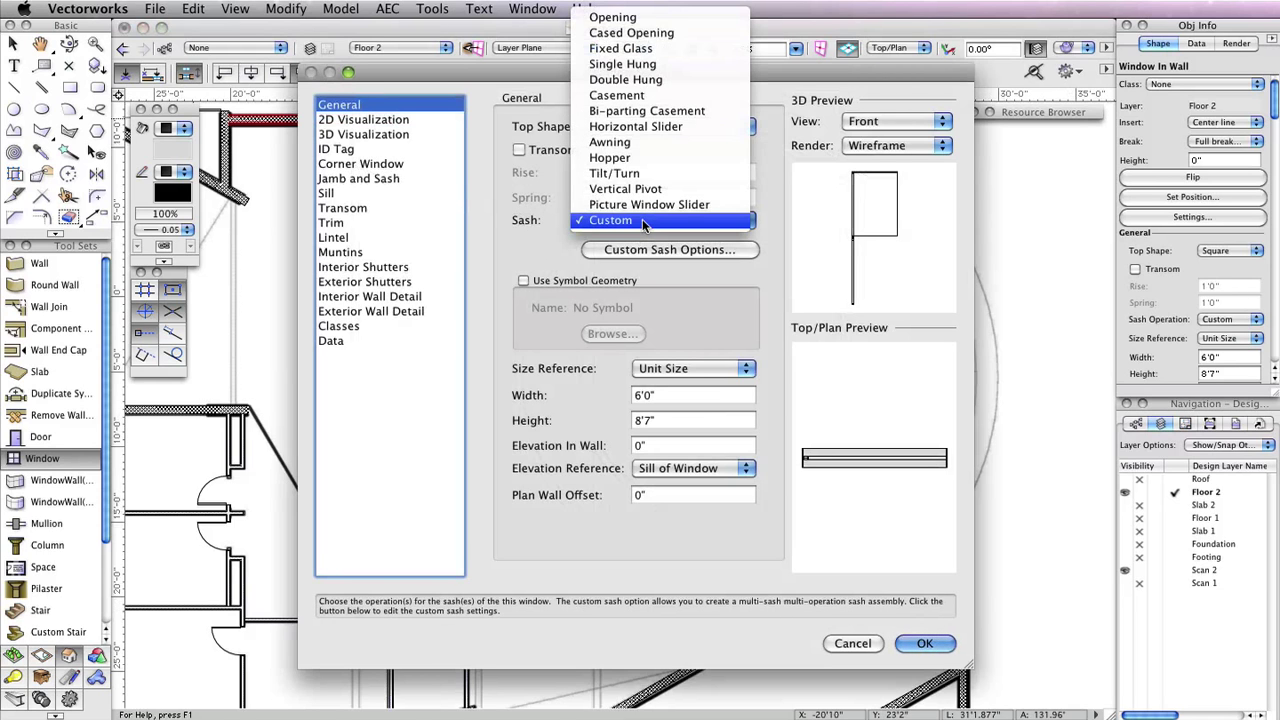
pyautogui.click(620, 48)
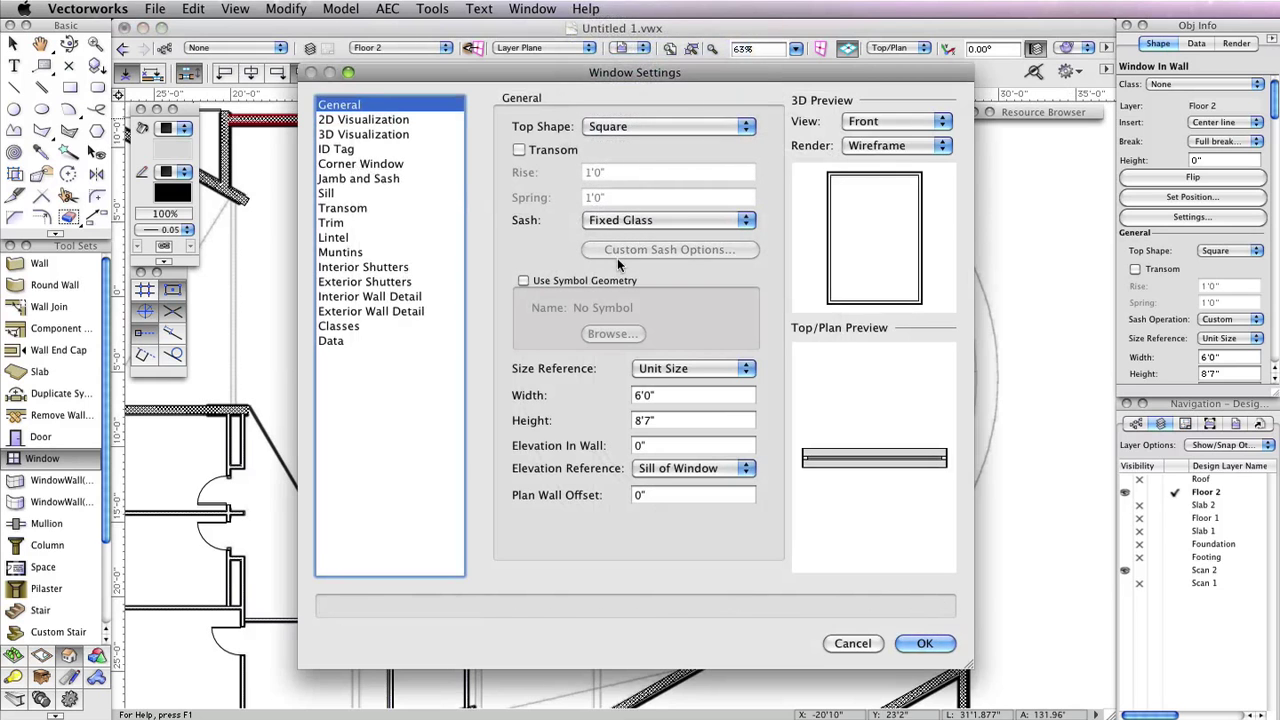
pyautogui.doubleClick(674, 396)
pyautogui.write("15'")
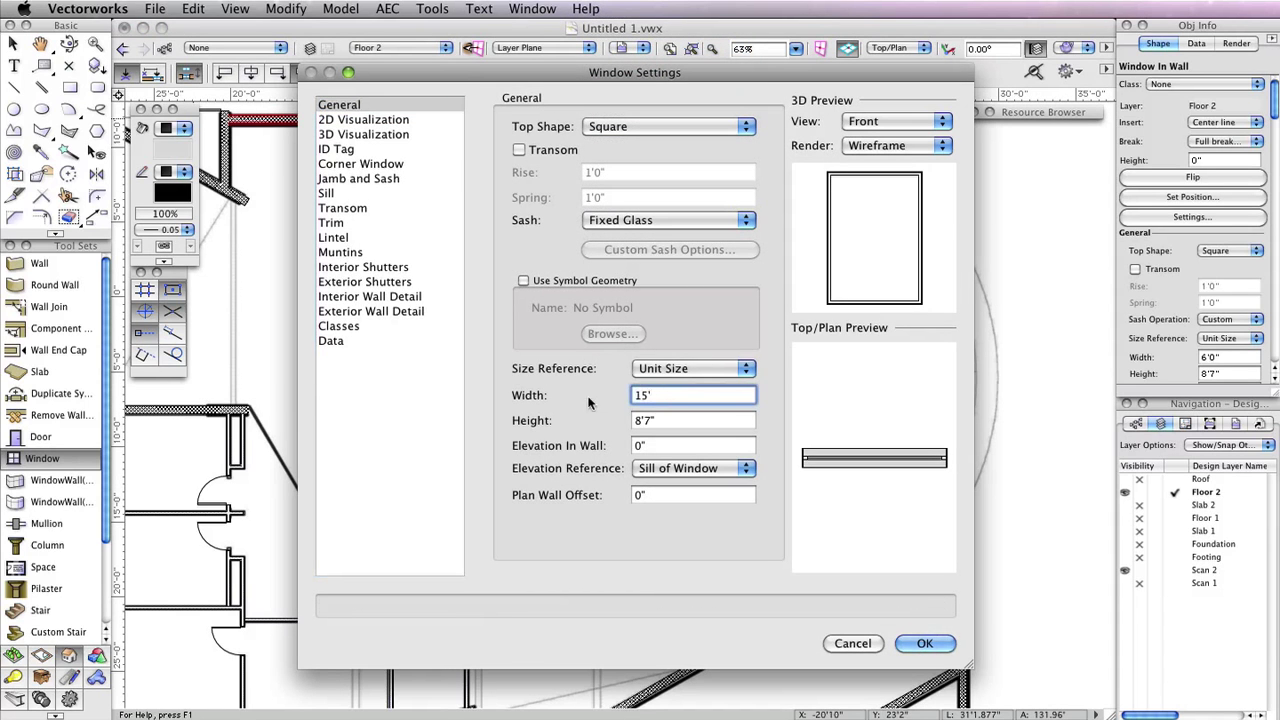
pyautogui.press('Tab')
pyautogui.write("5'")
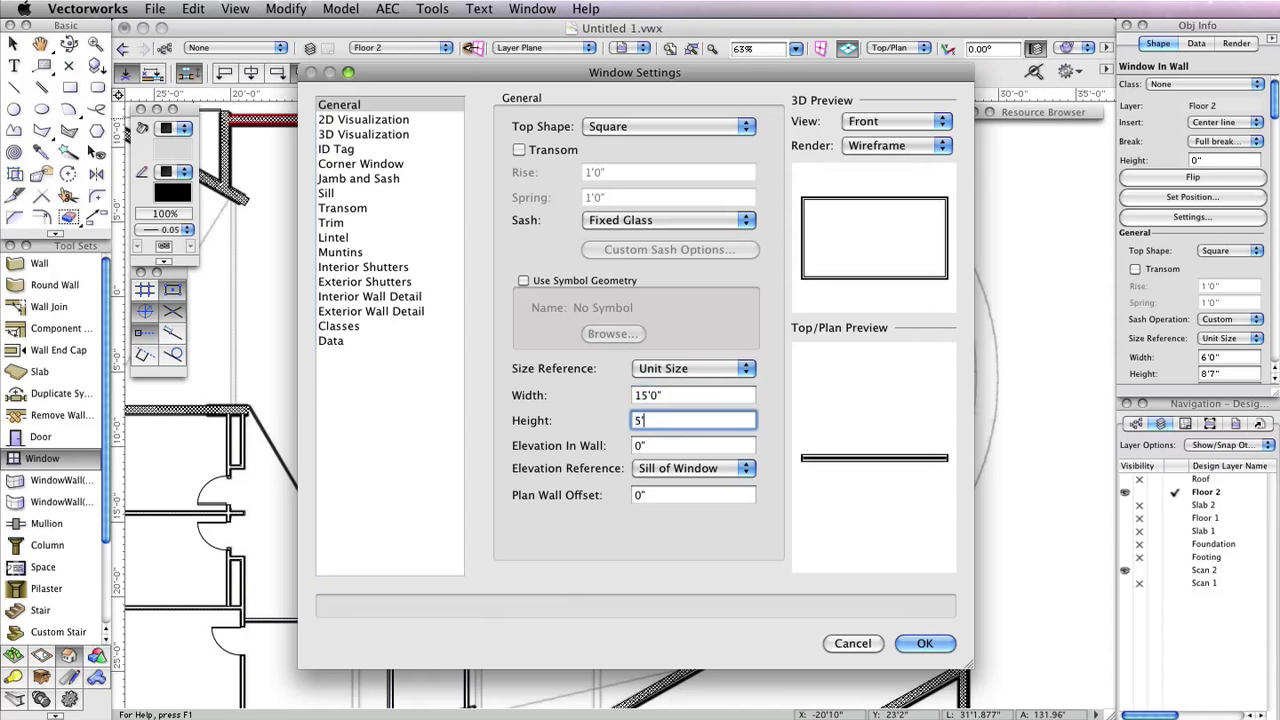
pyautogui.press('Tab')
pyautogui.write("4'")
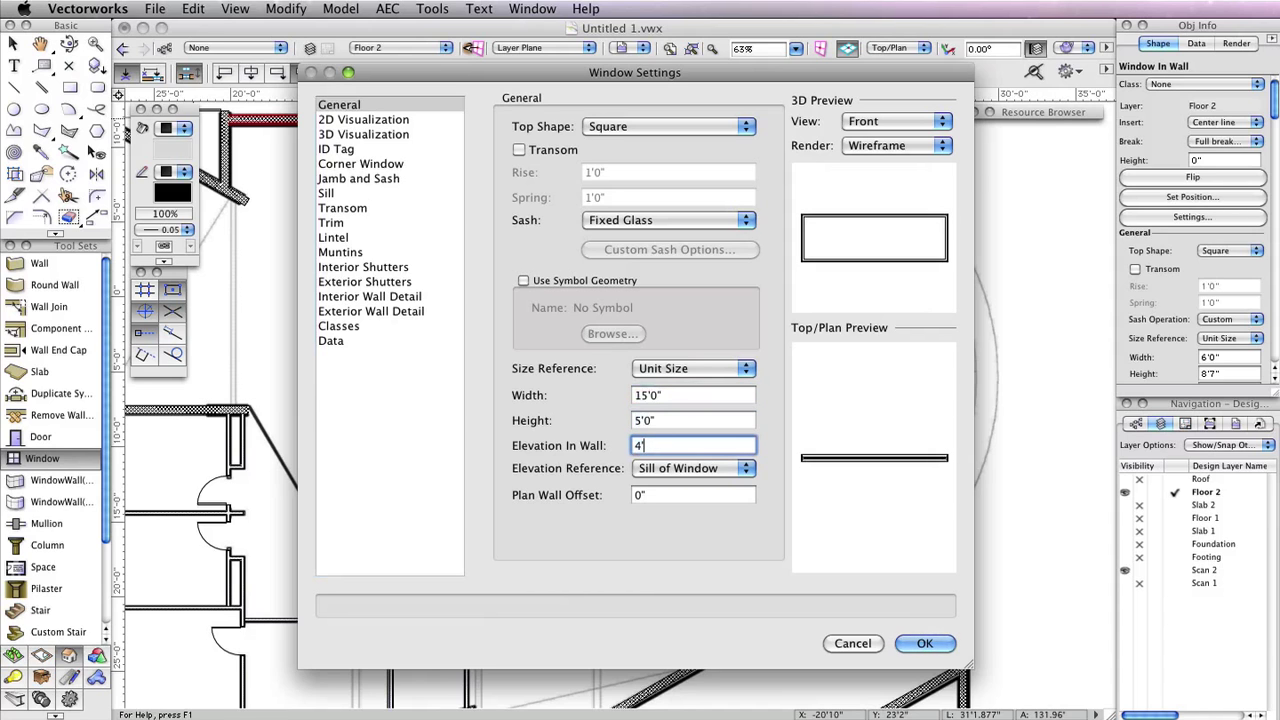
pyautogui.press('Tab')
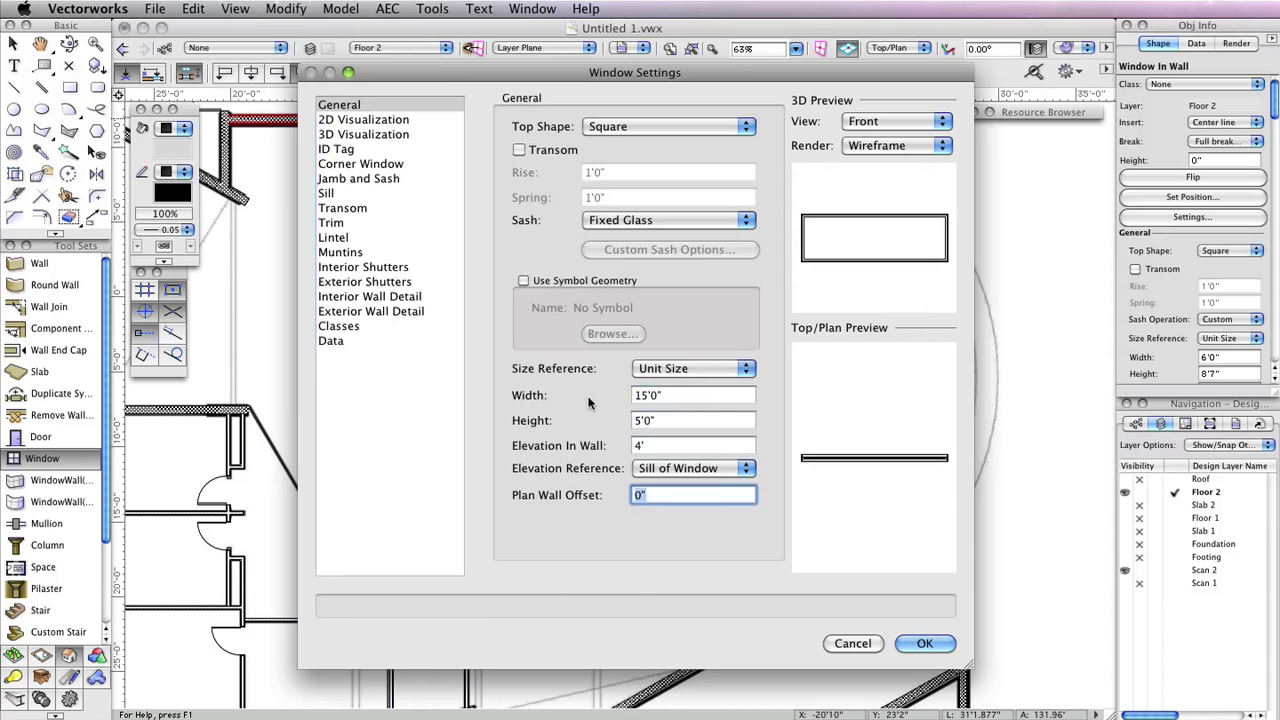
pyautogui.click(925, 645)
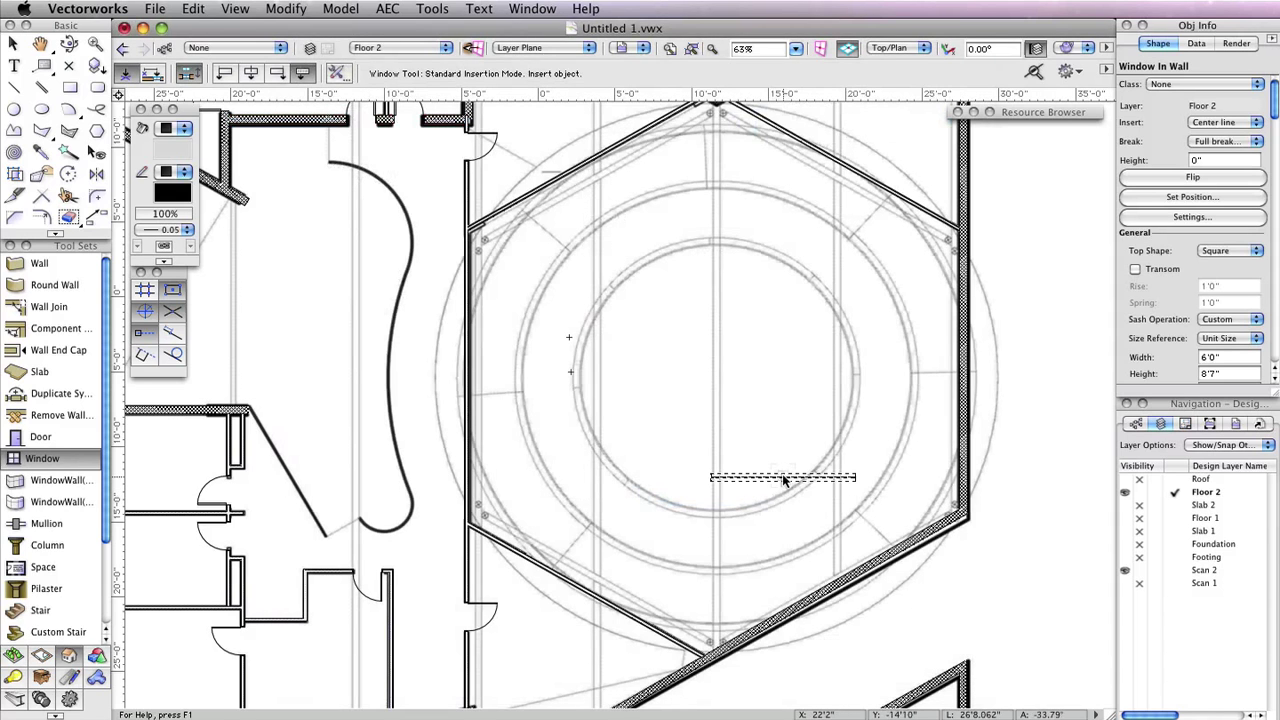
# Step: Place the 15'0" Fixed Glass window at the midpoint of the hexagon's lower-left wall
pyautogui.click(586, 590)
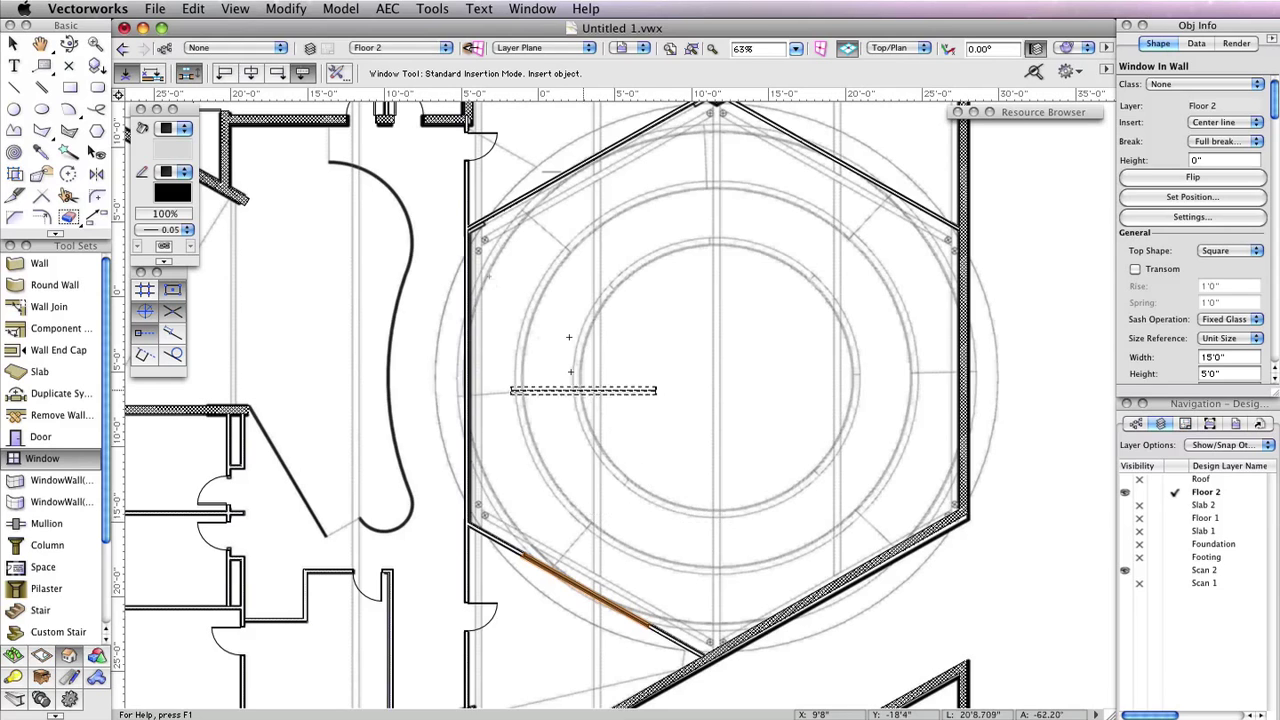
# Step: Change the Window Settings to width 25', height 8' and elevation in wall 1'
pyautogui.click(336, 73)
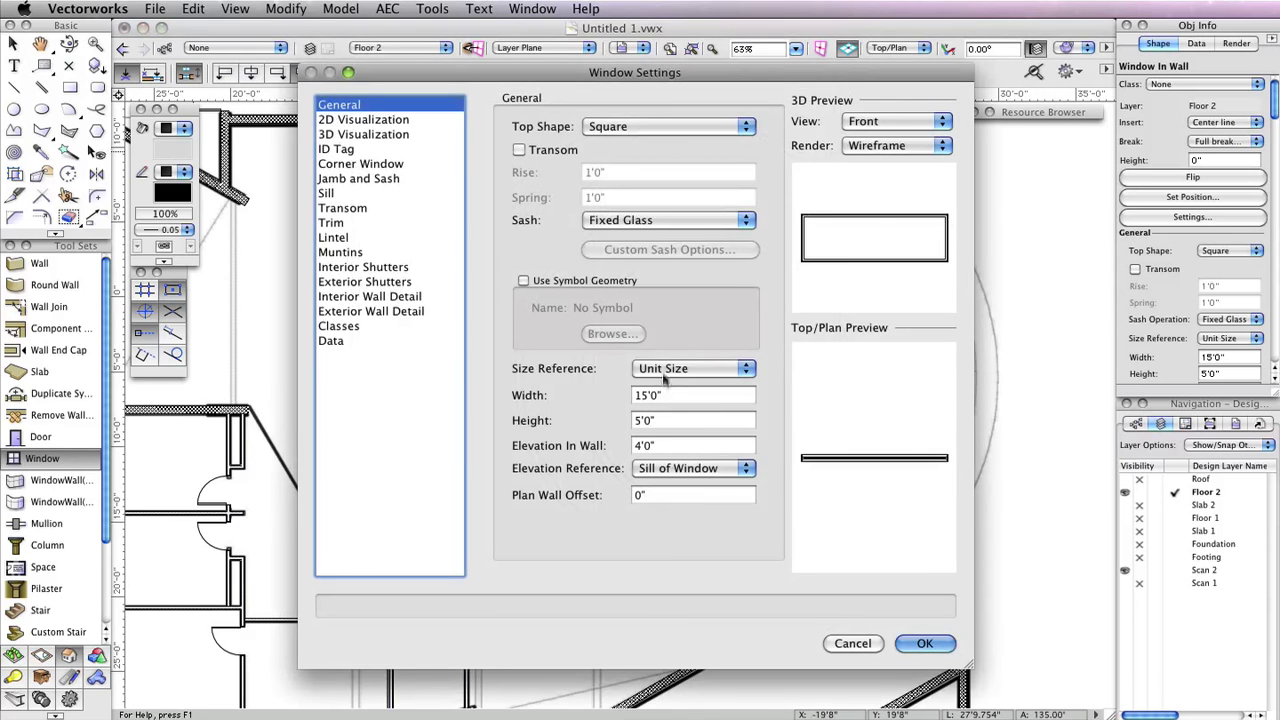
pyautogui.doubleClick(666, 395)
pyautogui.write('25')
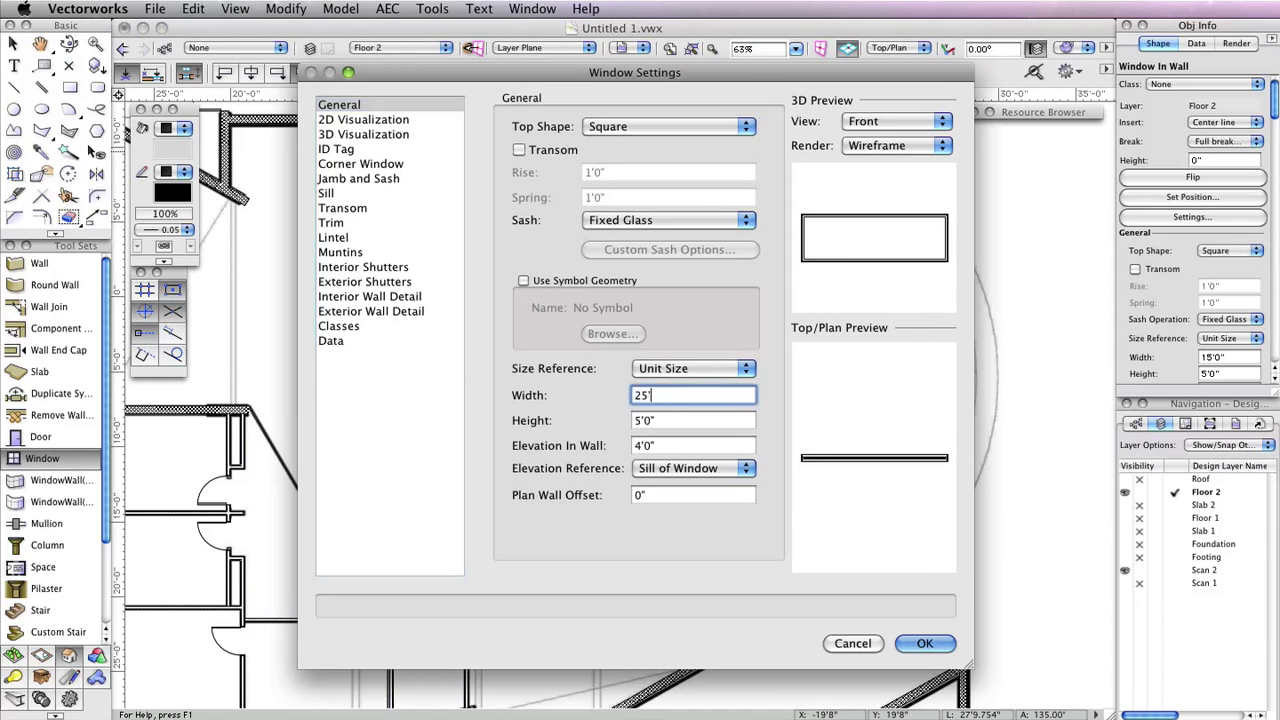
pyautogui.press('Tab')
pyautogui.write('8')
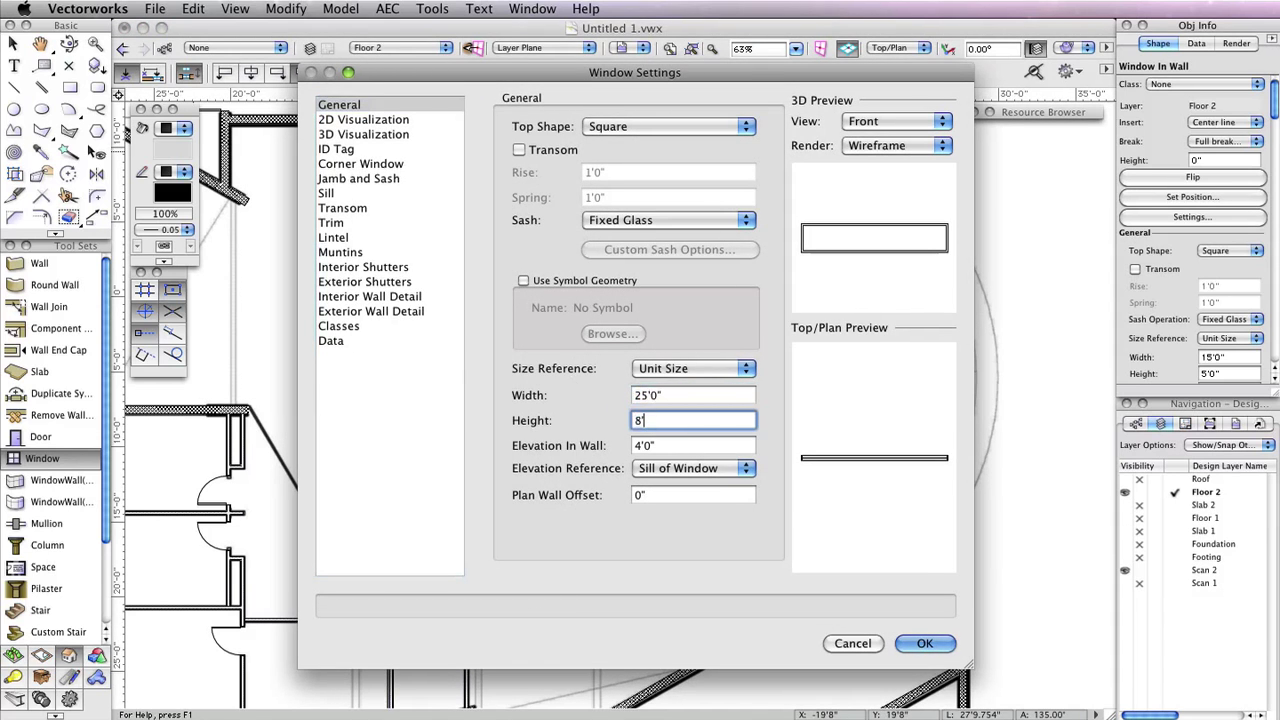
pyautogui.press('Tab')
pyautogui.write('1')
pyautogui.press('Tab')
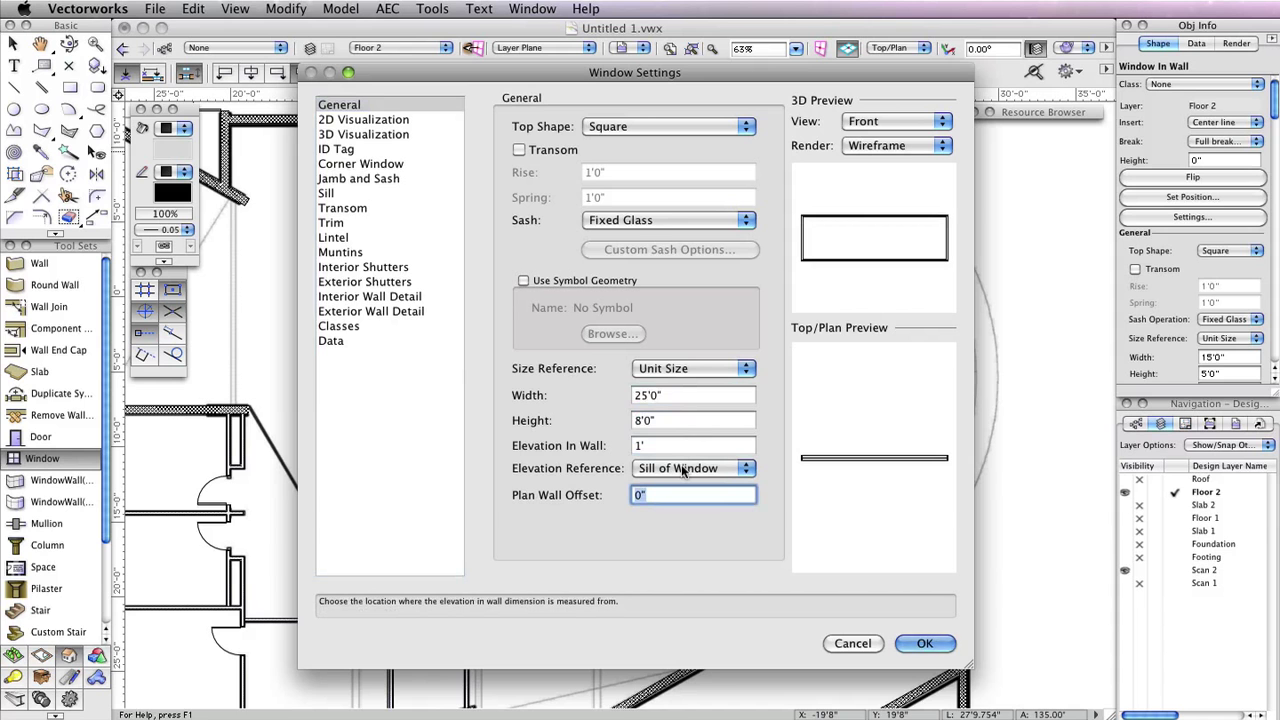
pyautogui.click(925, 643)
# Step: Place 25' by 8' windows at the midpoints of the hexagon's left and right upper diagonal walls
pyautogui.moveTo(820, 241)
pyautogui.mouseDown()
pyautogui.moveTo(731, 455)
pyautogui.moveTo(737, 491)
pyautogui.mouseUp()
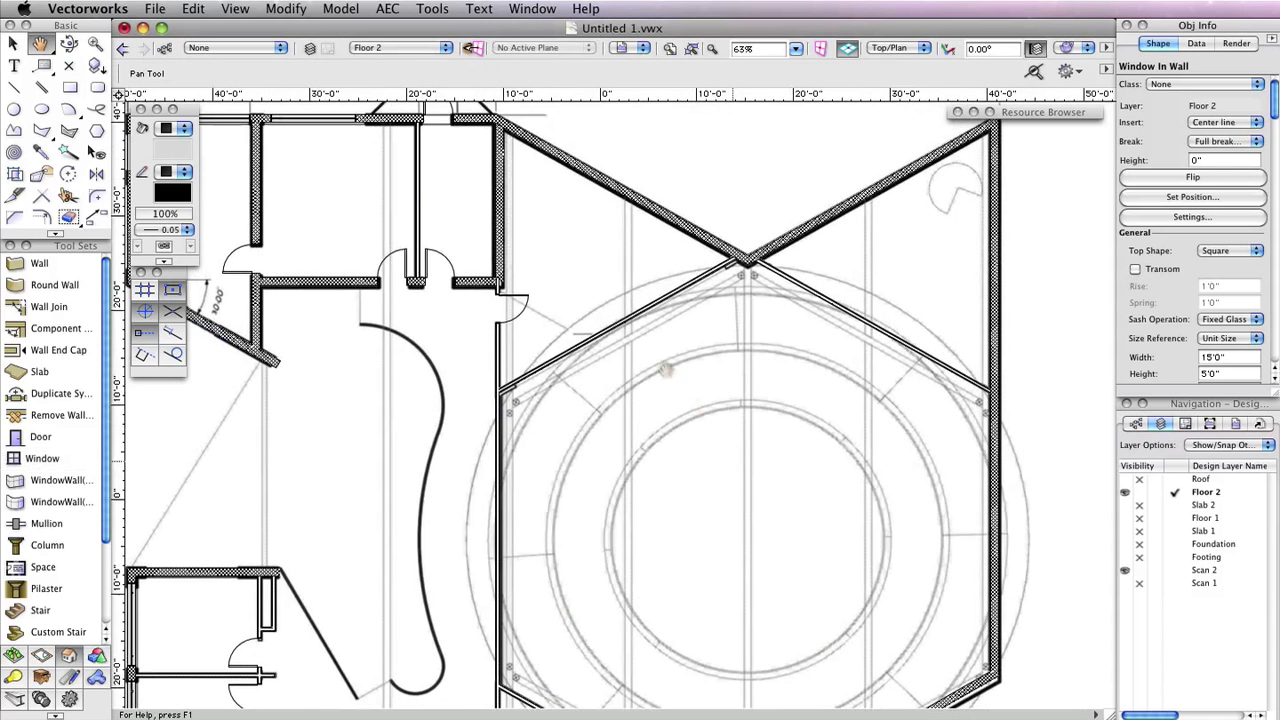
pyautogui.click(621, 324)
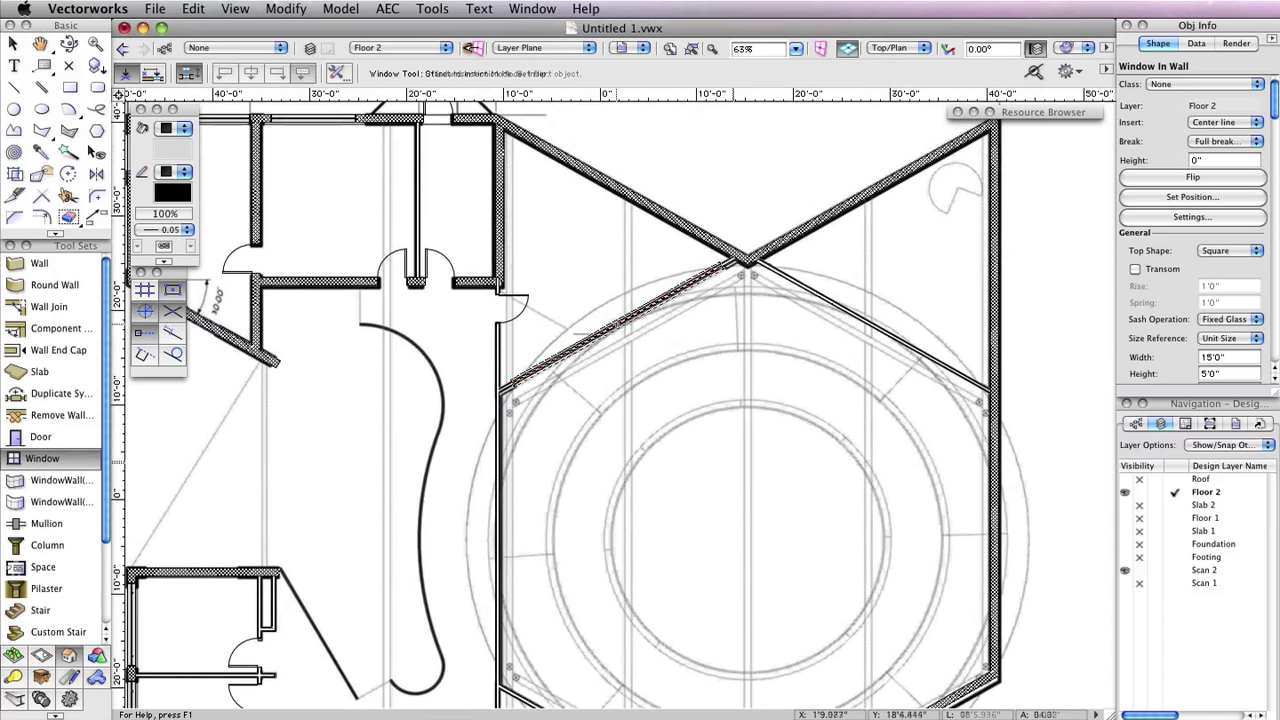
pyautogui.click(622, 326)
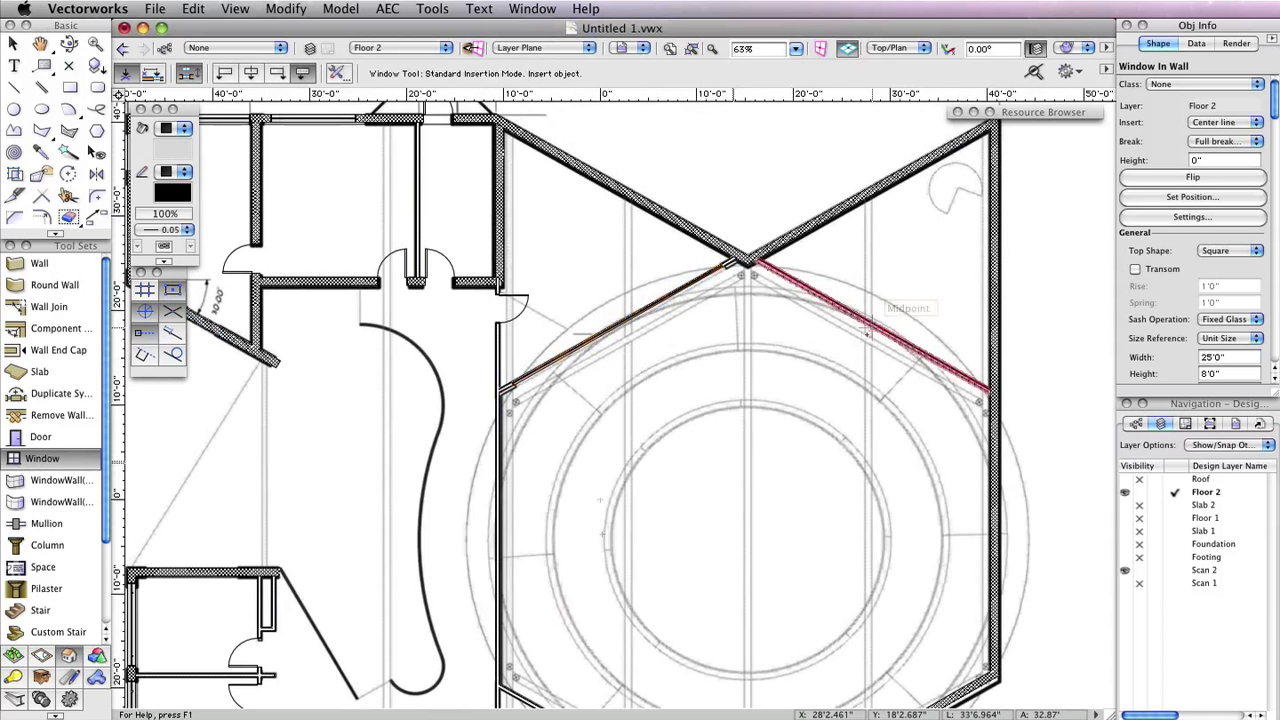
pyautogui.click(872, 325)
pyautogui.click(792, 248)
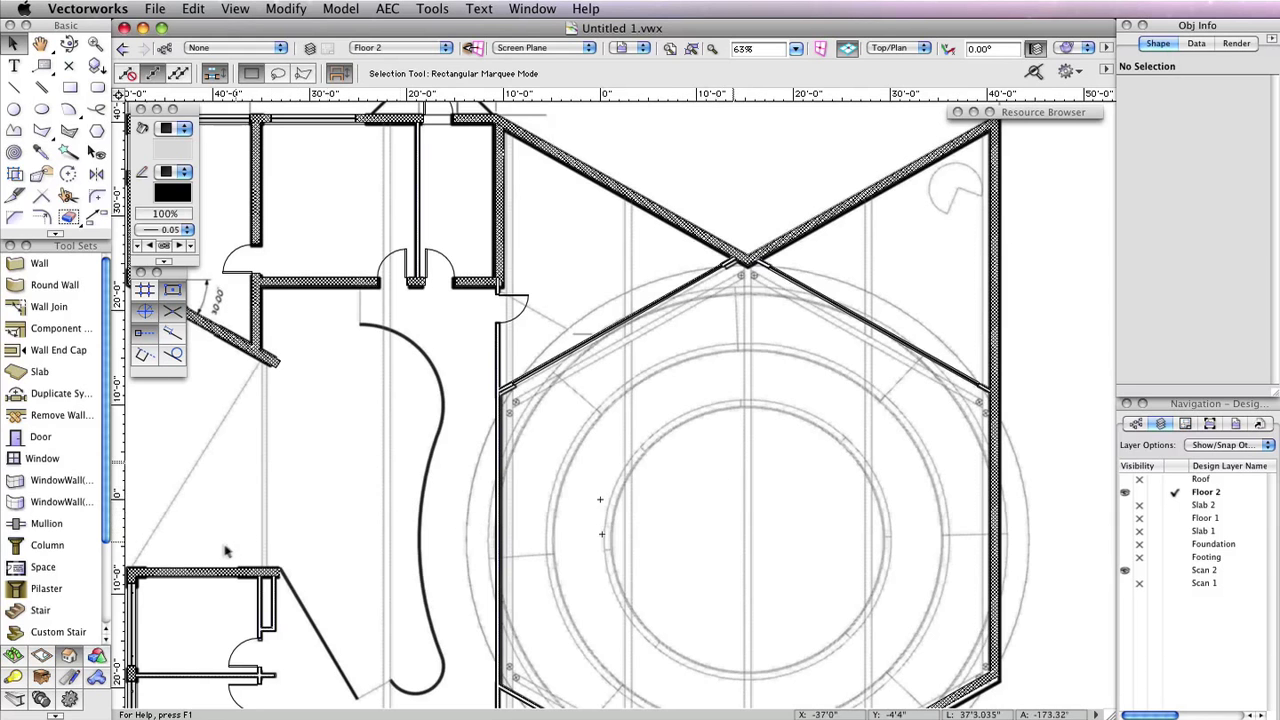
# Step: Select the wall above the lower-left rooms and turn on the Roof layer's visibility
pyautogui.click(205, 572)
pyautogui.moveTo(474, 477); pyautogui.dragTo(643, 370, button='middle')
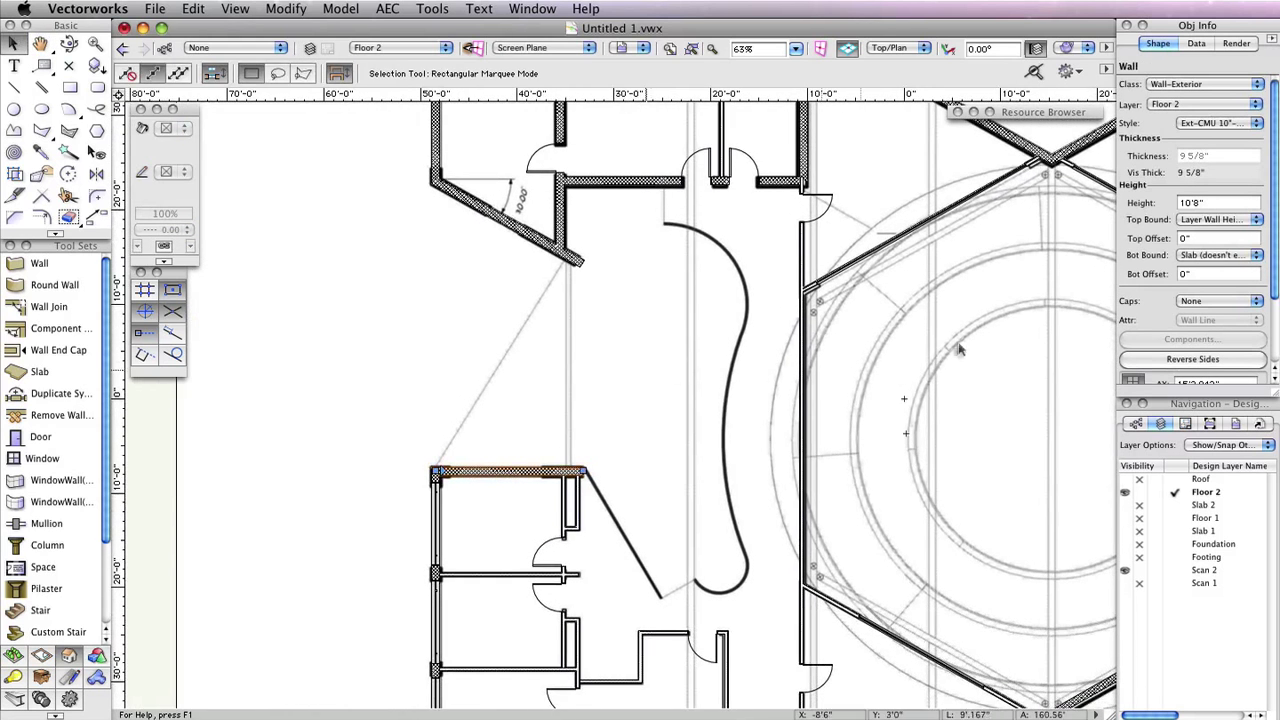
pyautogui.click(1126, 480)
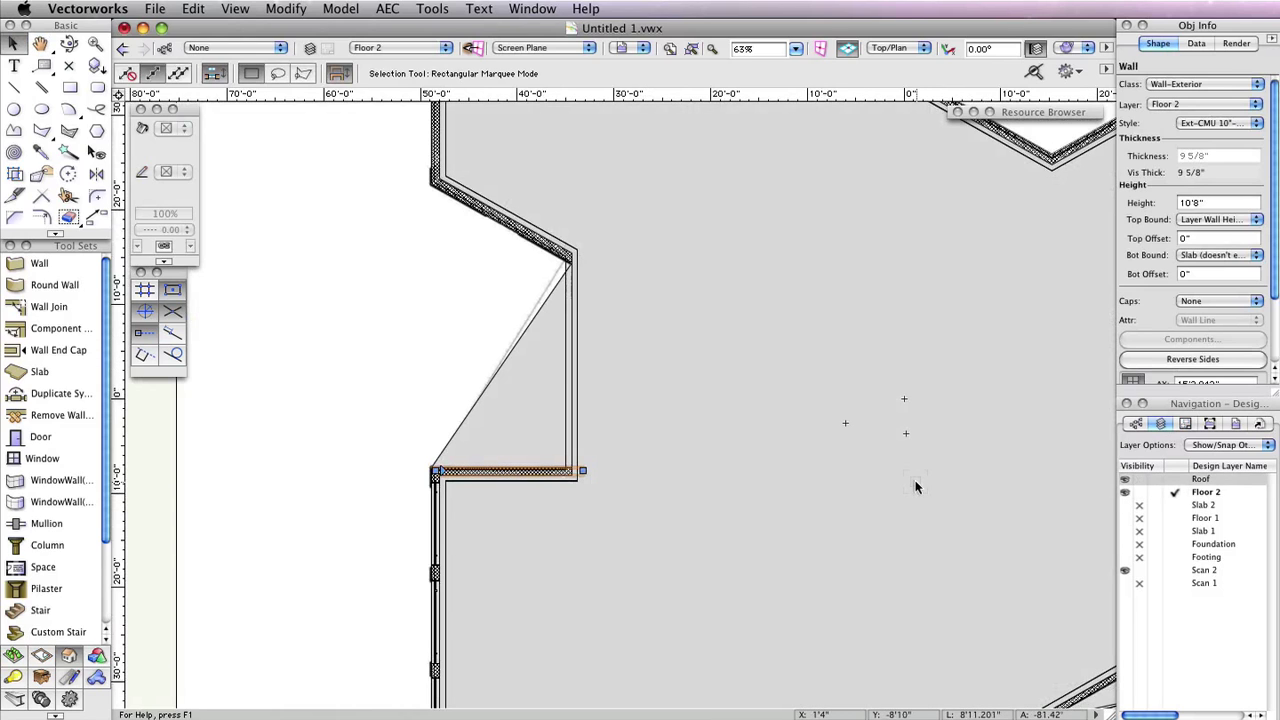
# Step: Switch to the Back elevation view and zoom in on the selected wall
pyautogui.click(900, 48)
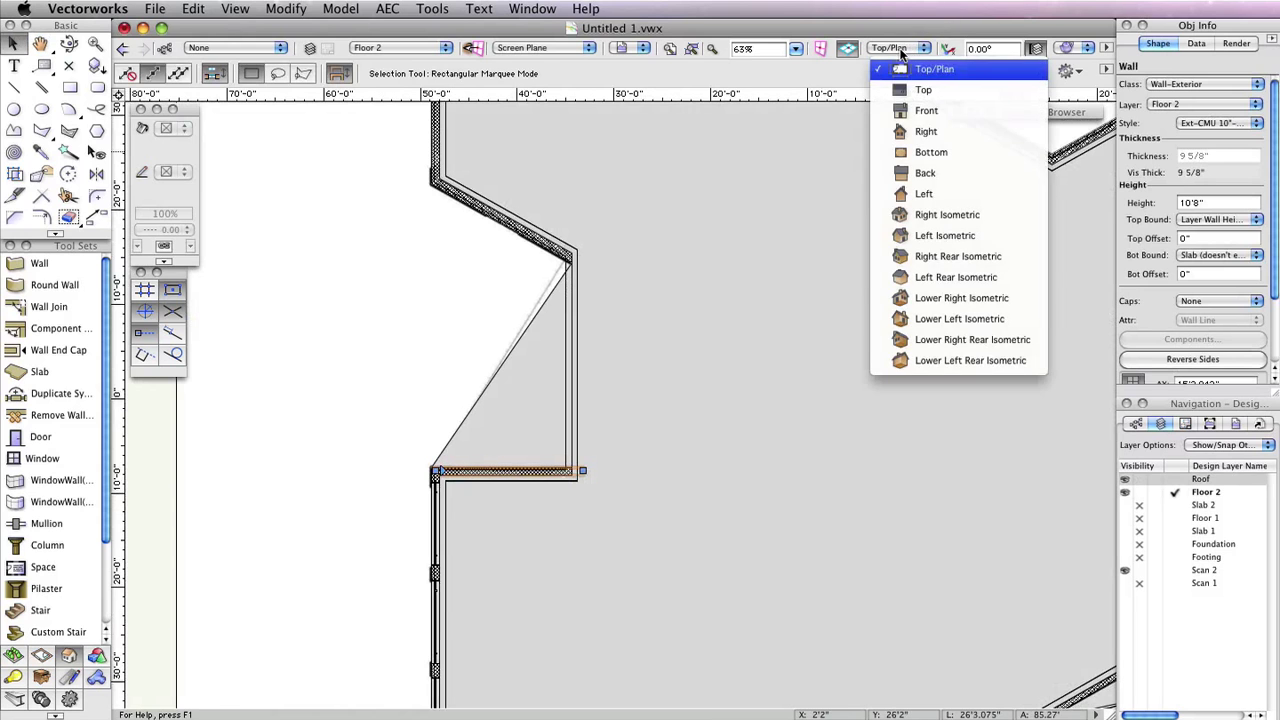
pyautogui.click(925, 172)
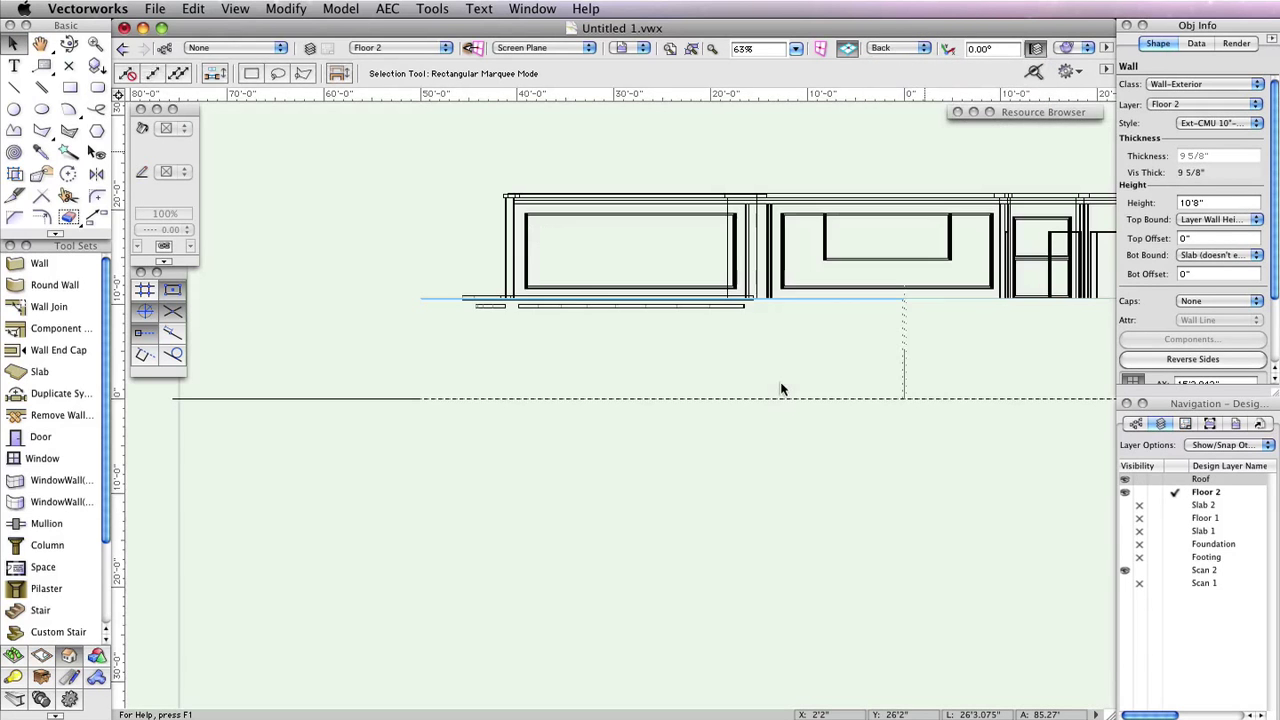
pyautogui.moveTo(805, 374); pyautogui.dragTo(366, 434, button='middle')
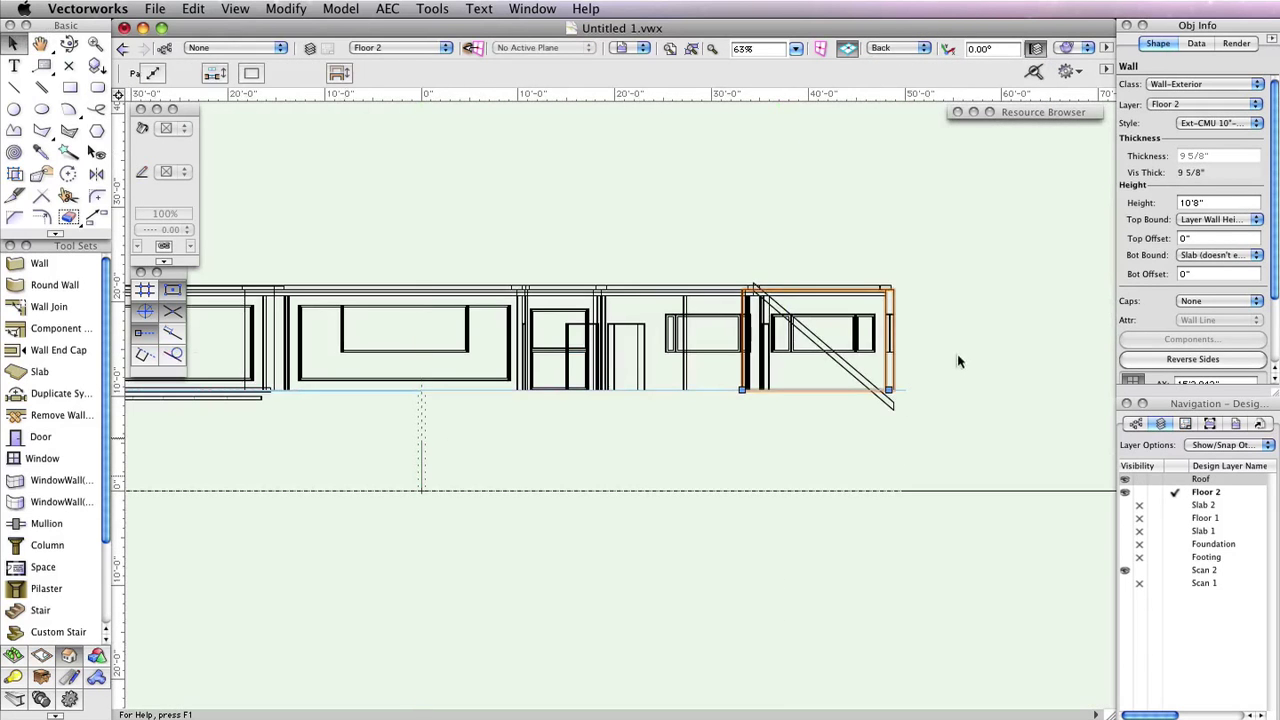
pyautogui.scroll(6, 927, 355)
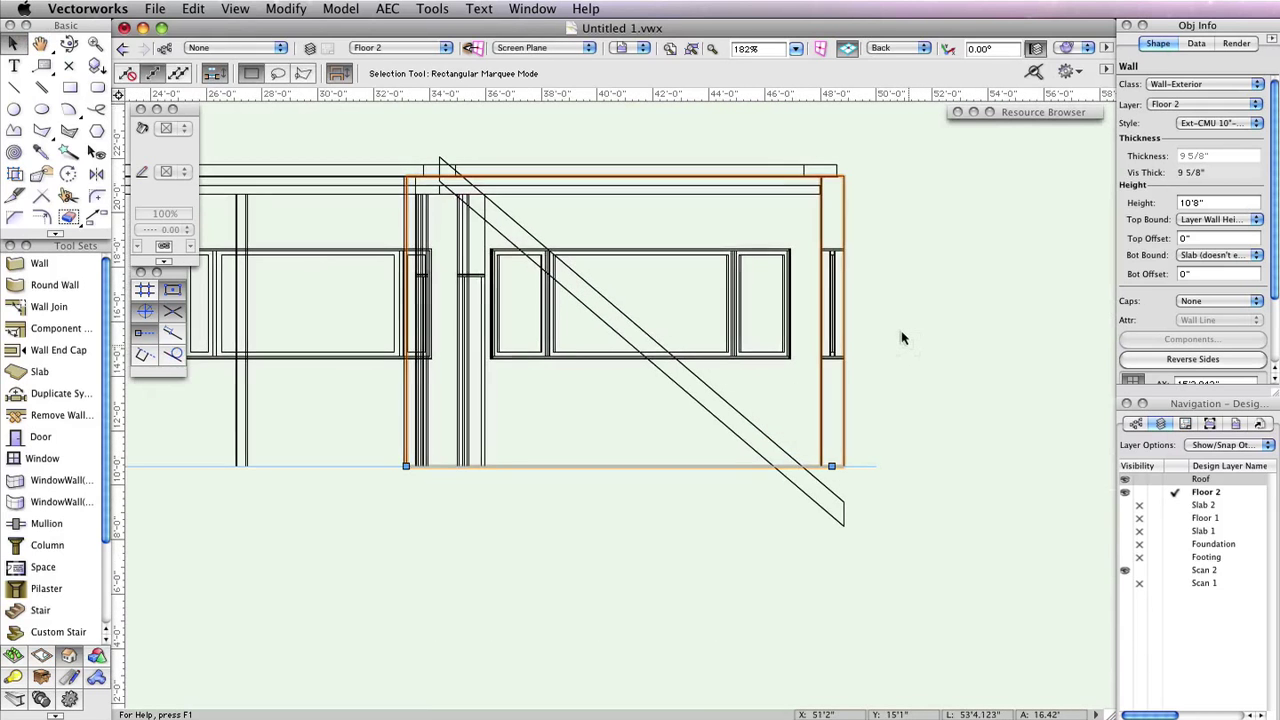
pyautogui.scroll(2, 900, 338)
pyautogui.moveTo(886, 334); pyautogui.dragTo(903, 414, button='middle')
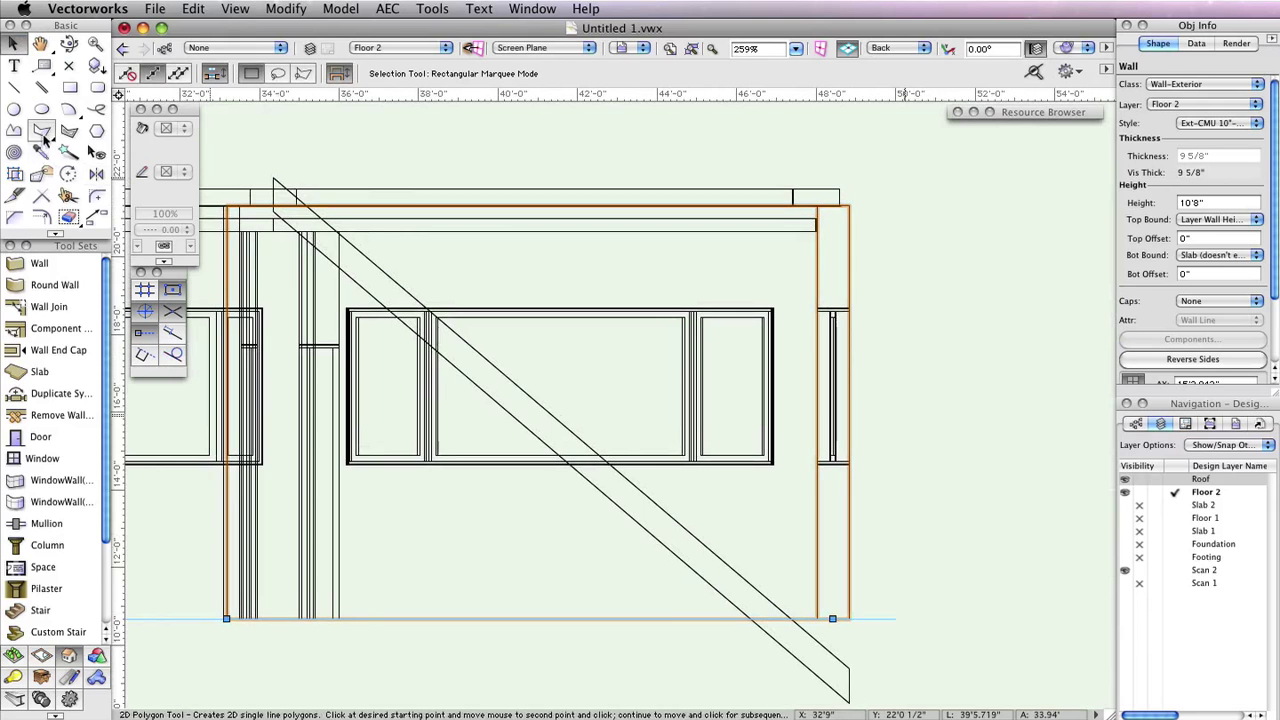
# Step: Draw a closed three-corner polygon from the top wall endpoints down to the diagonal line
pyautogui.click(41, 131)
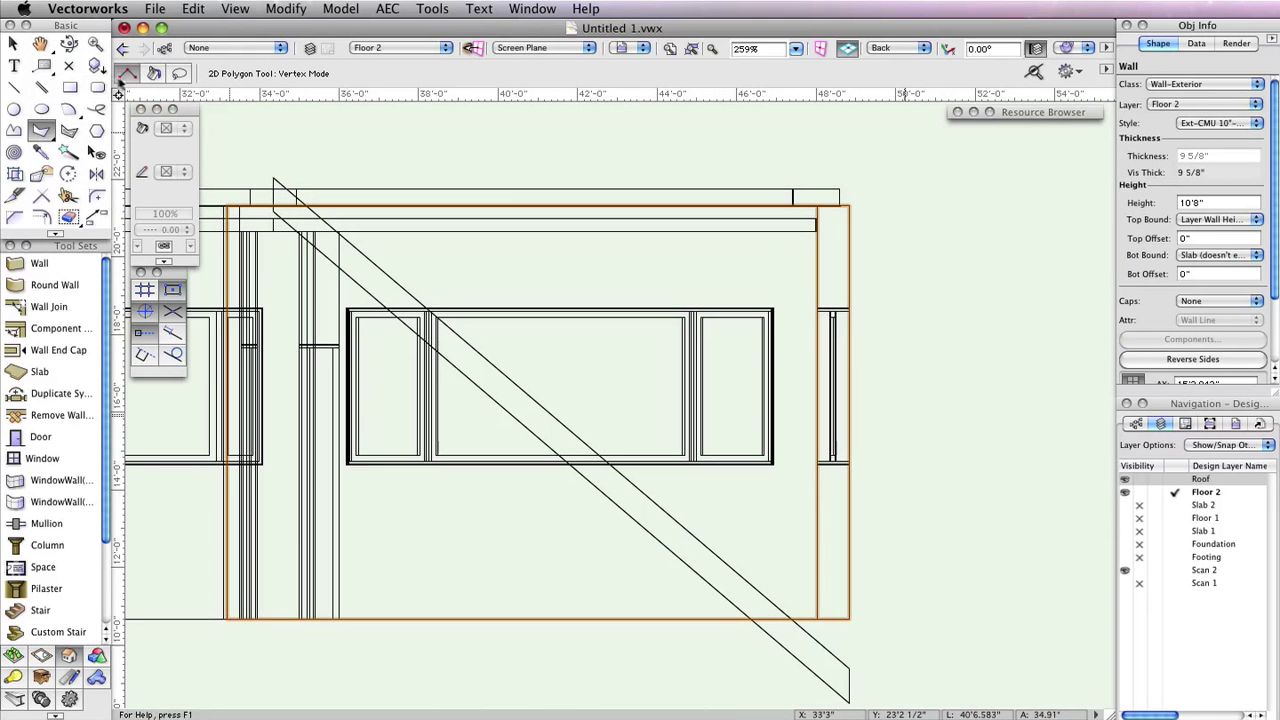
pyautogui.click(125, 76)
pyautogui.press('z')
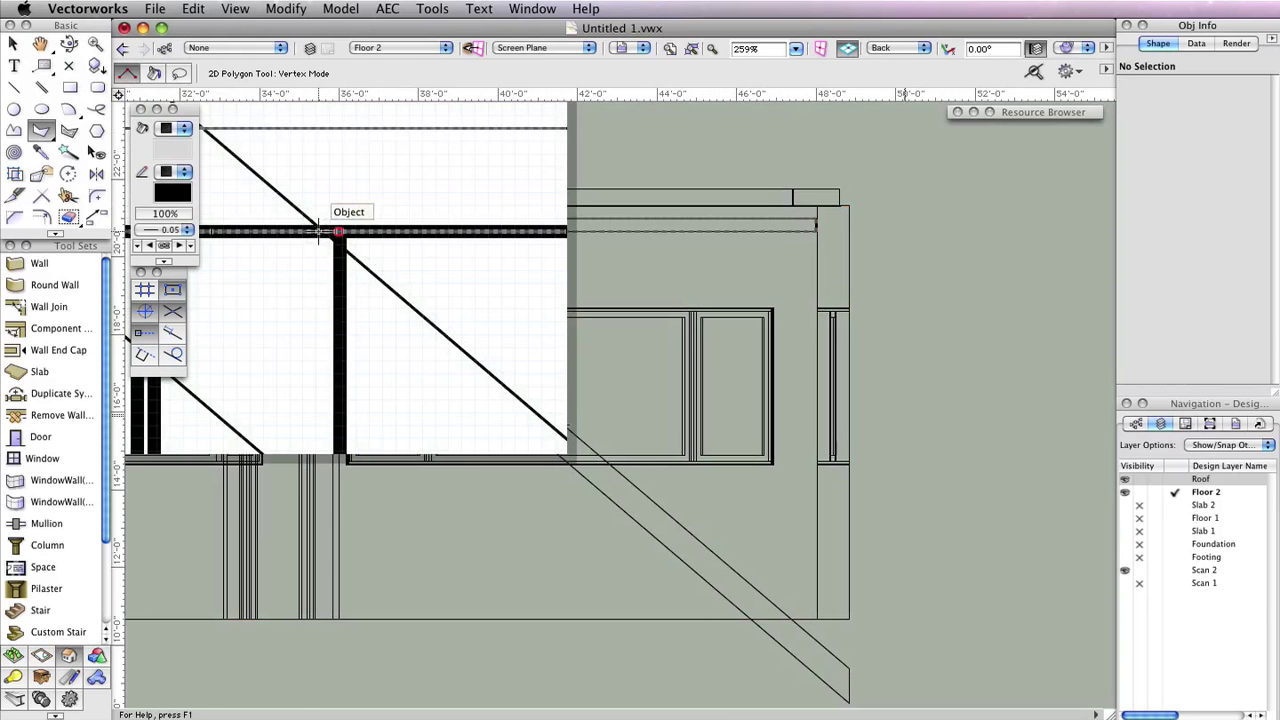
pyautogui.click(339, 232)
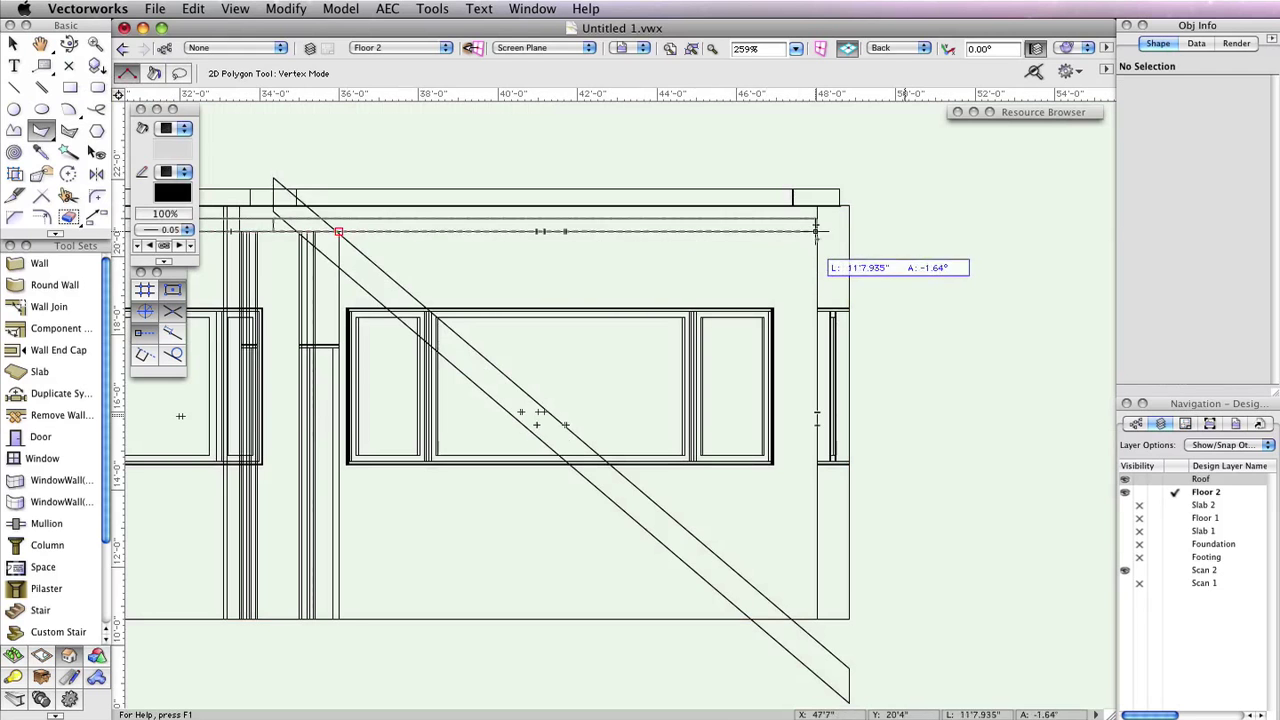
pyautogui.press('z')
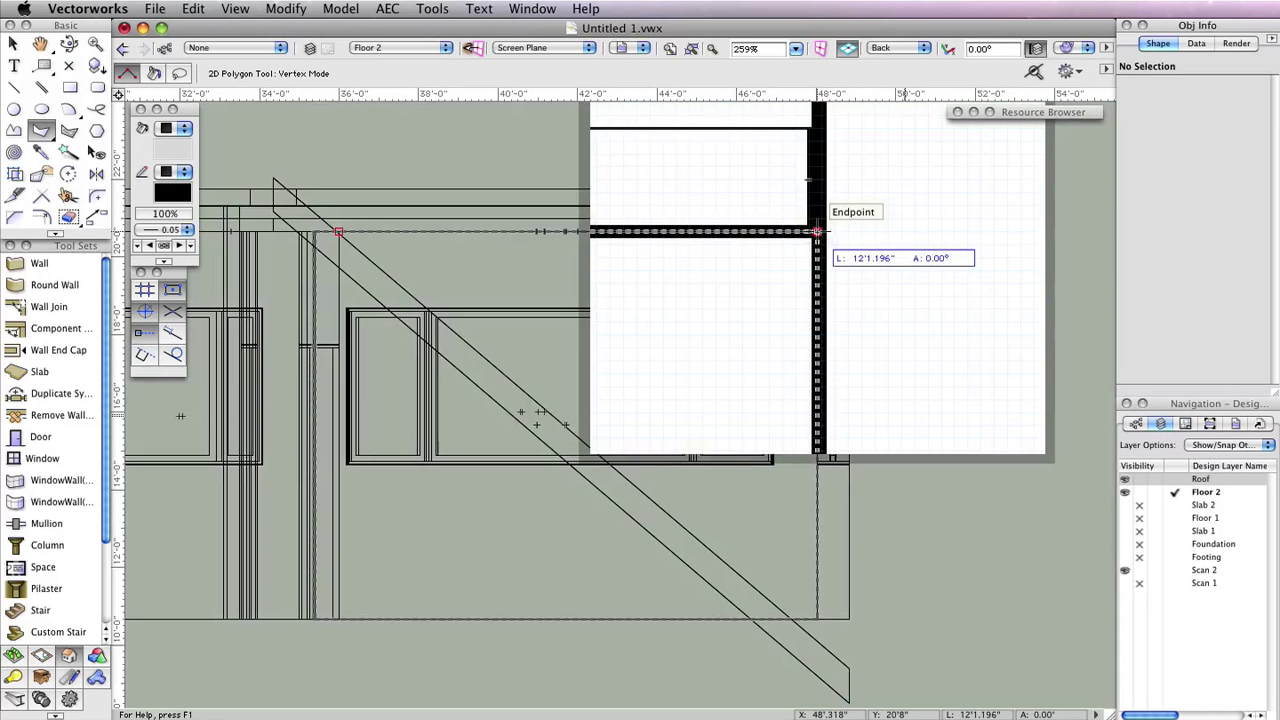
pyautogui.click(817, 232)
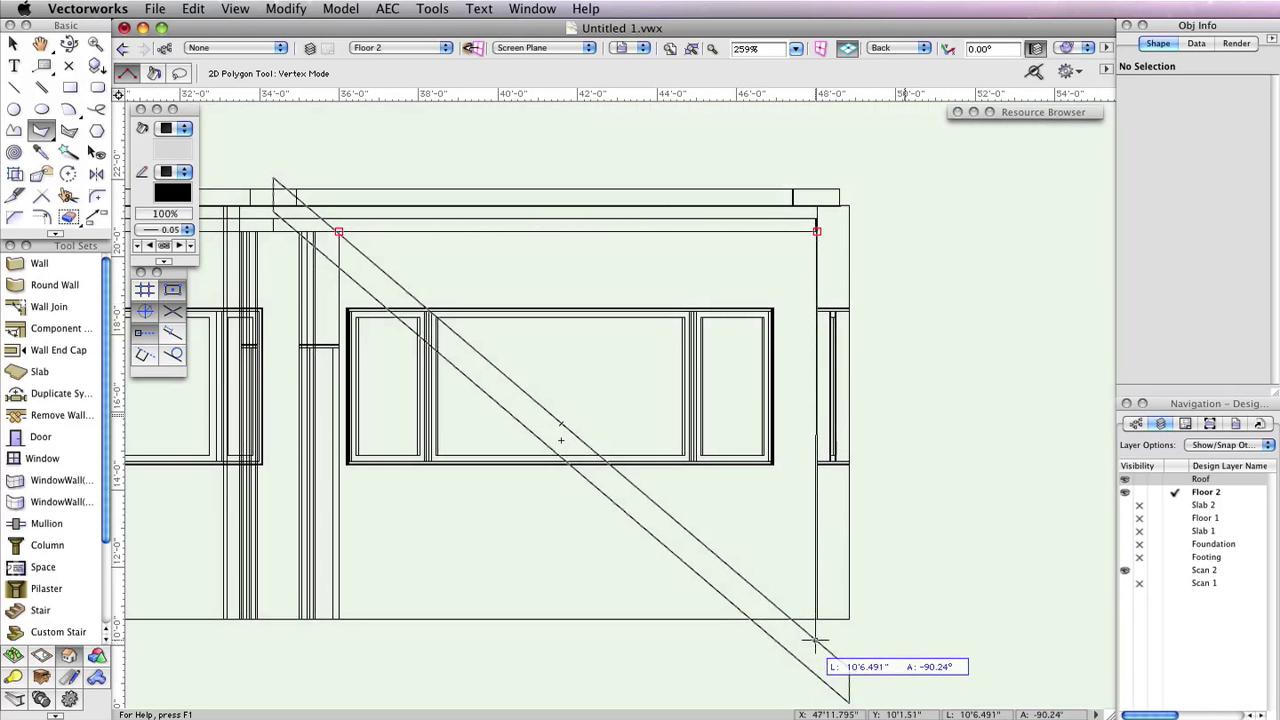
pyautogui.press('z')
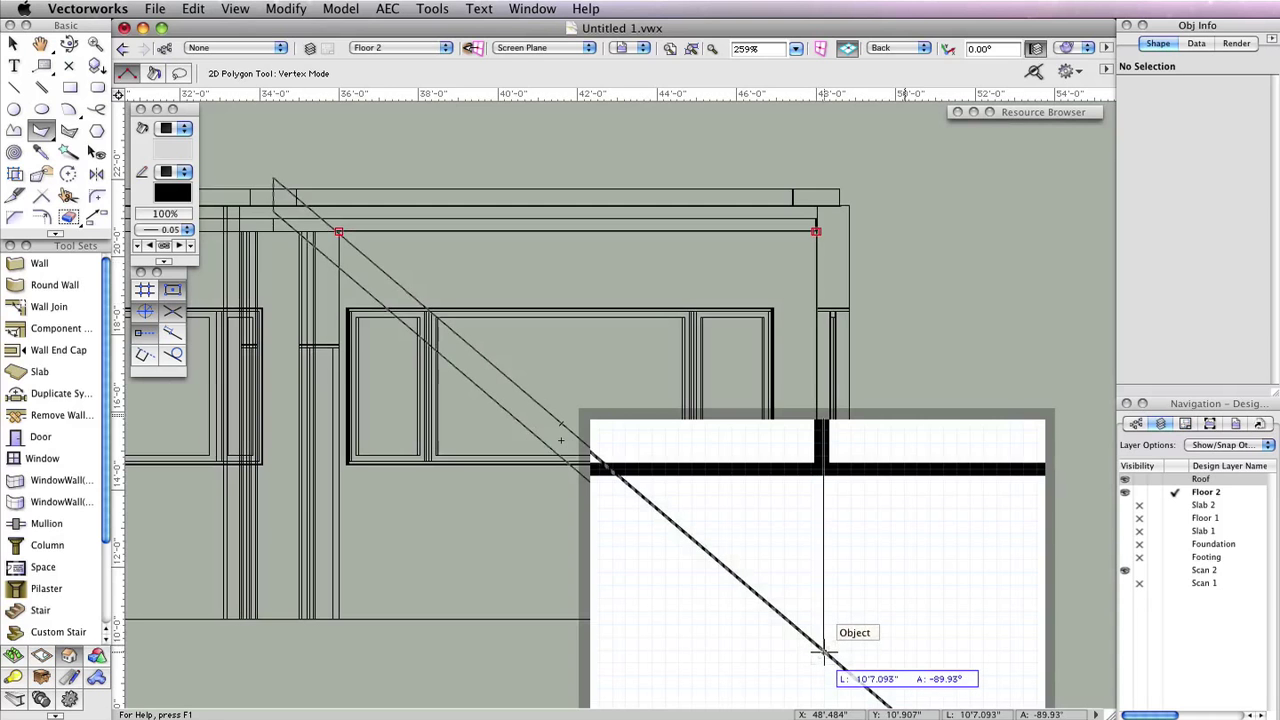
pyautogui.click(824, 652)
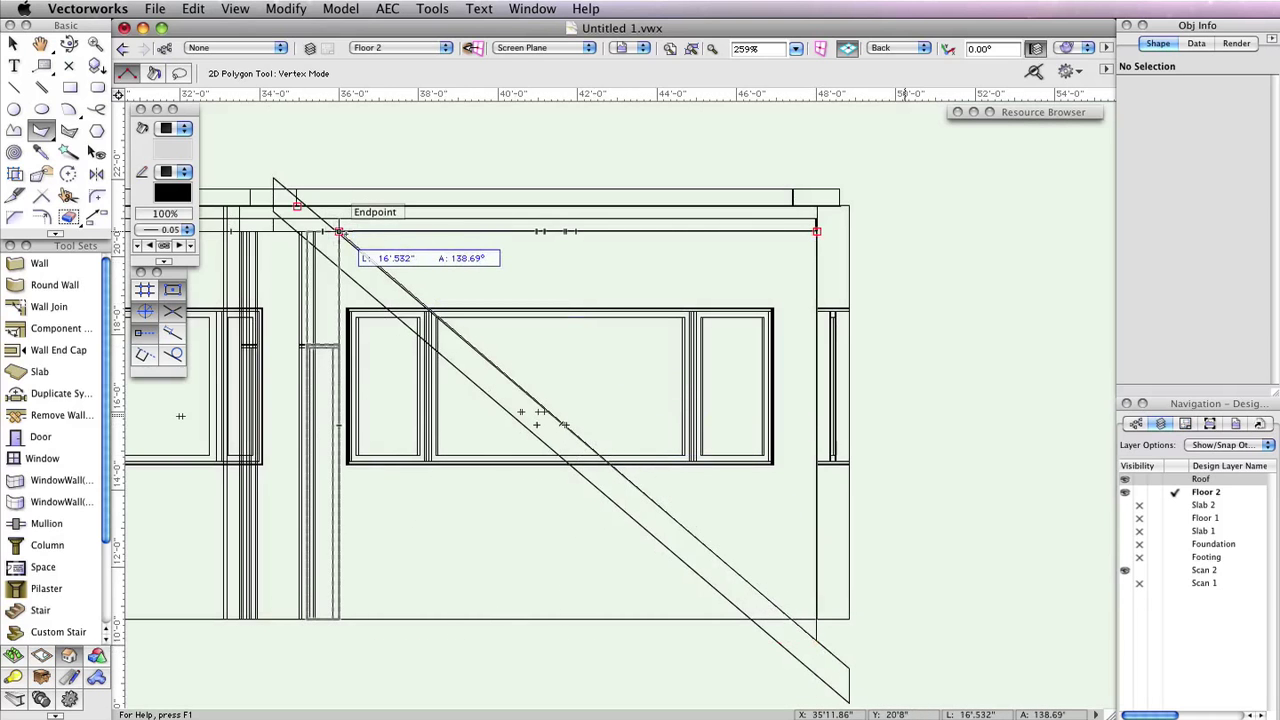
pyautogui.press('z')
pyautogui.click(337, 233)
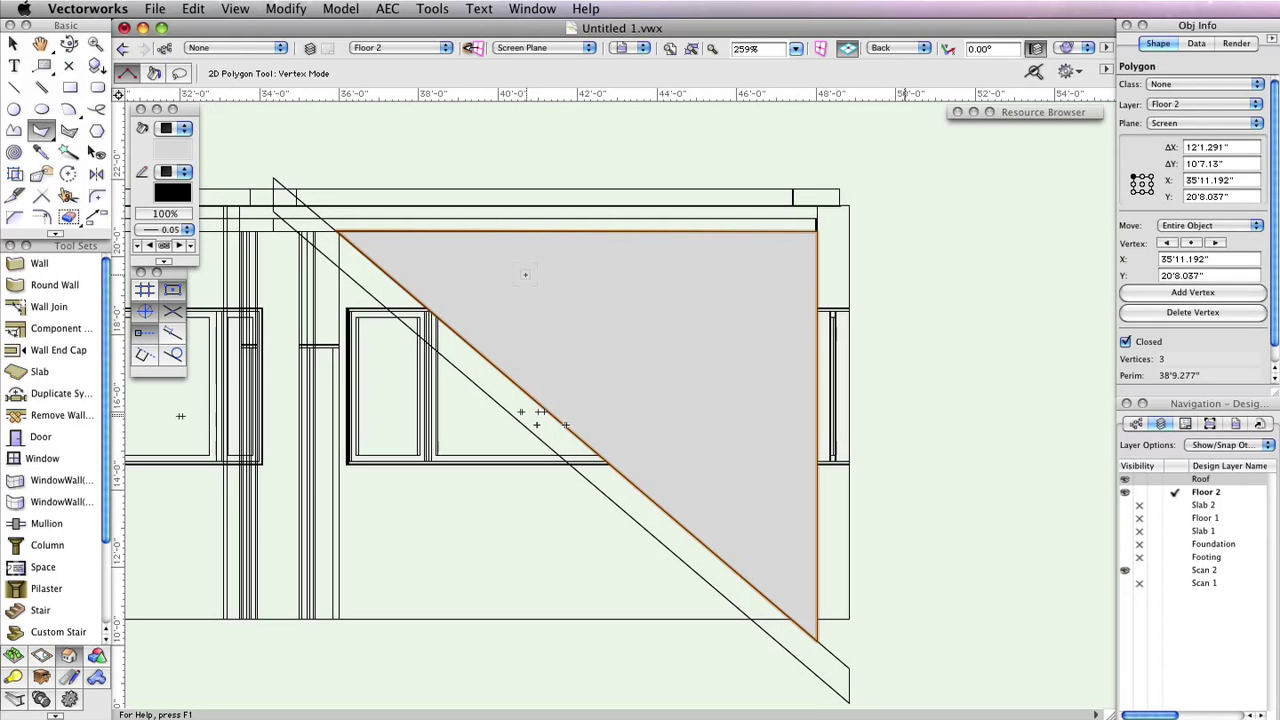
# Step: Offset the triangle 1' inward with the Offset tool
pyautogui.click(41, 216)
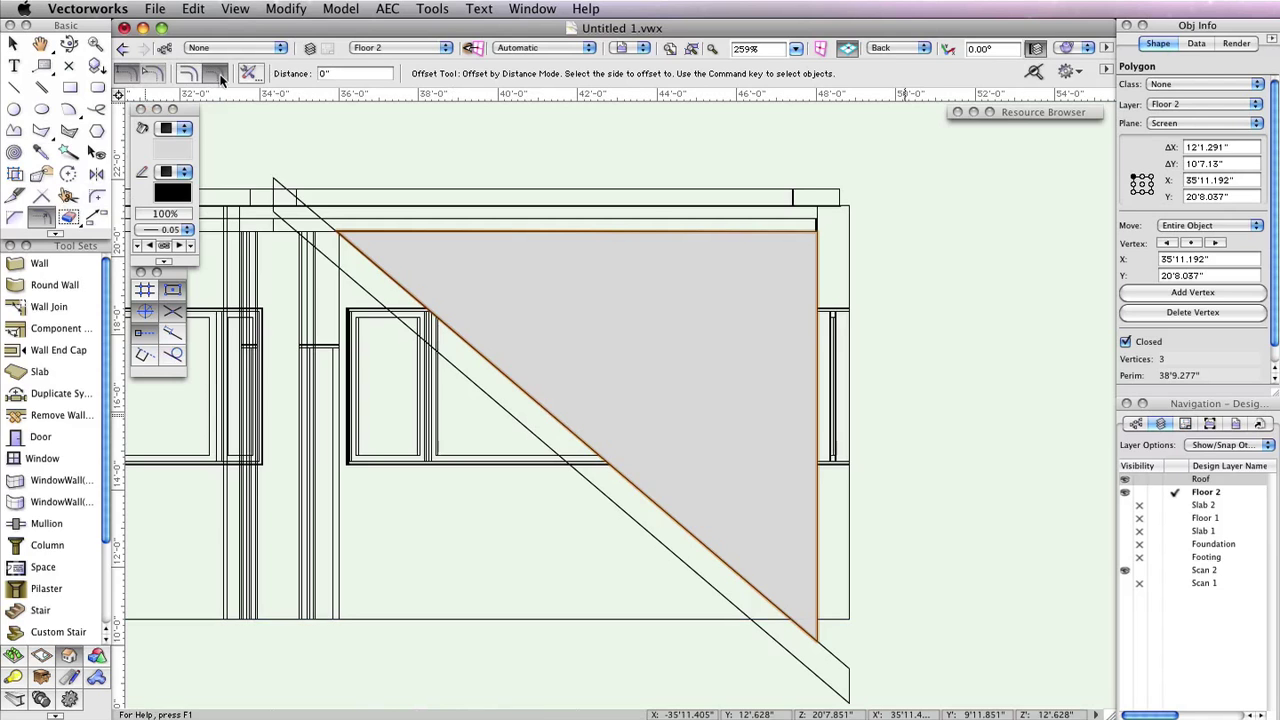
pyautogui.click(327, 72)
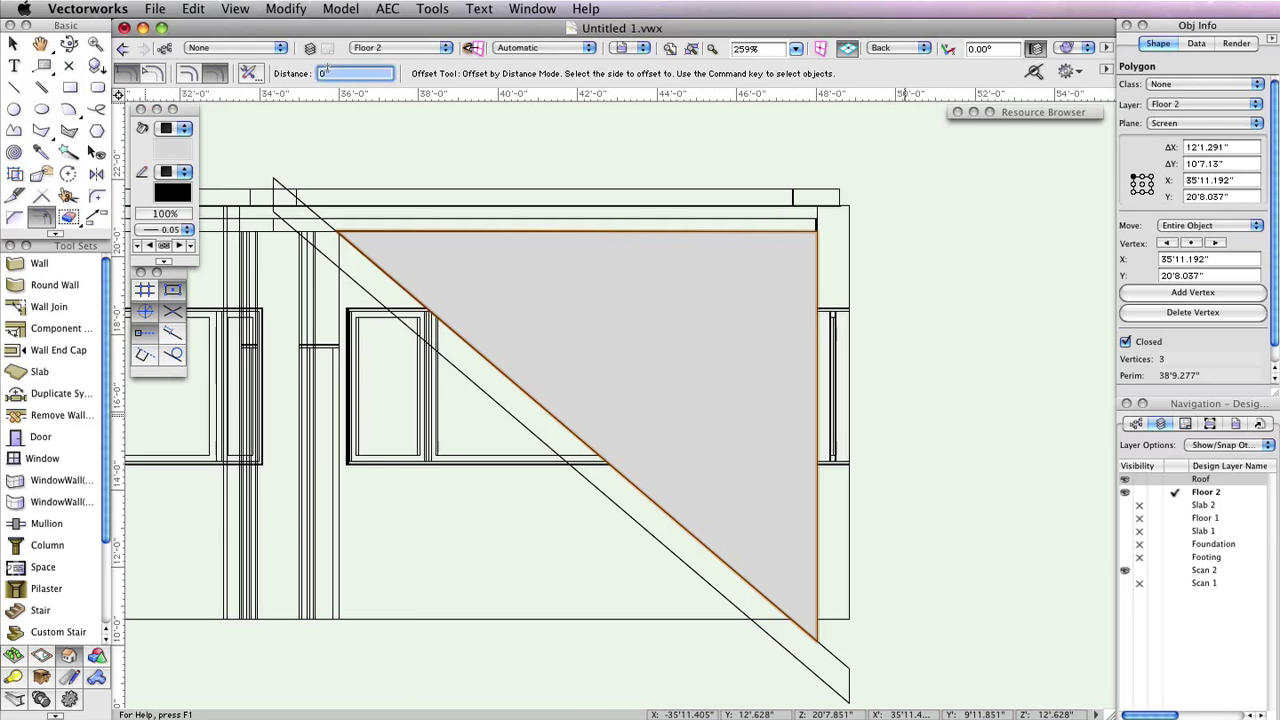
pyautogui.write('1')
pyautogui.press('Return')
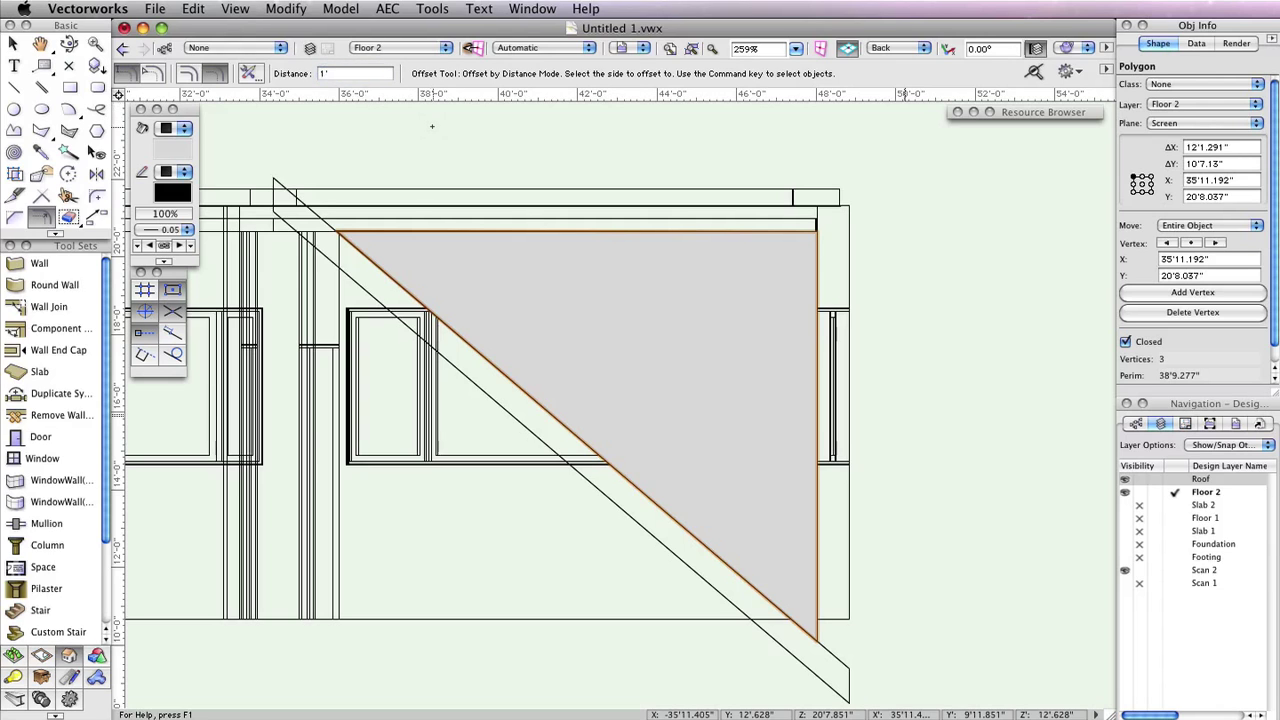
pyautogui.click(480, 317)
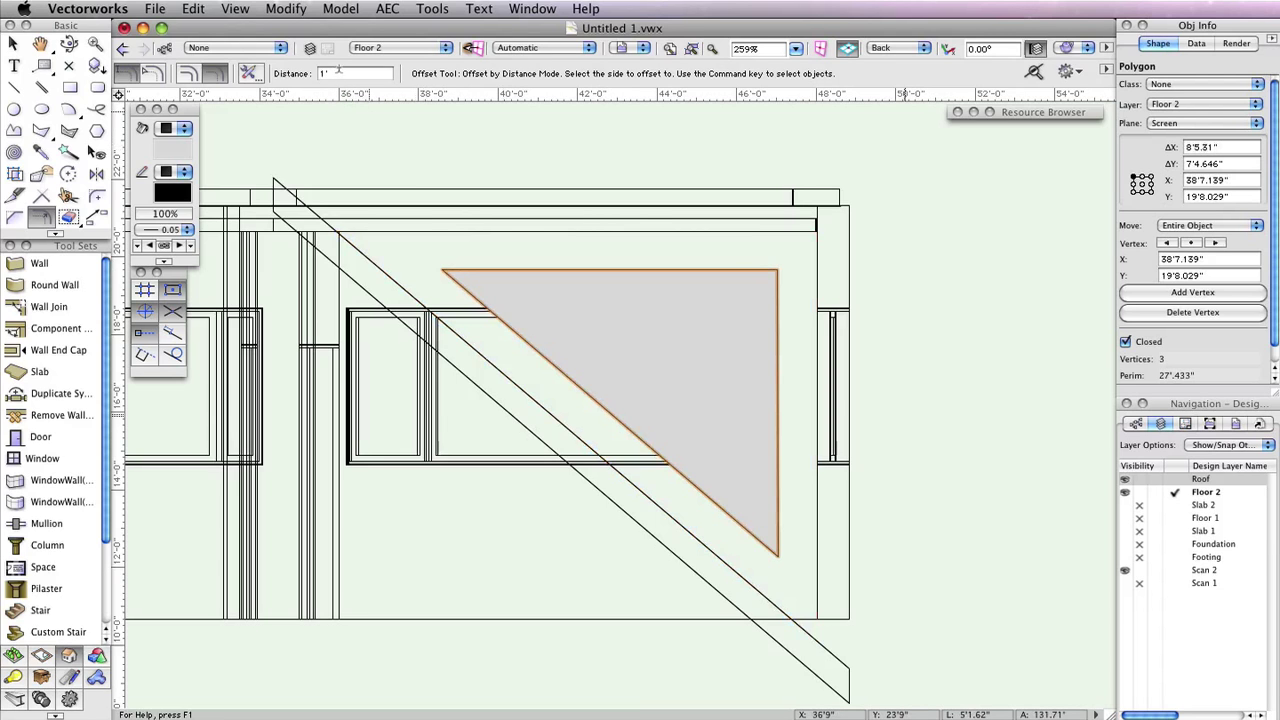
# Step: Create a duplicate of the triangle offset 2 inside it, in duplicate mode
pyautogui.click(190, 76)
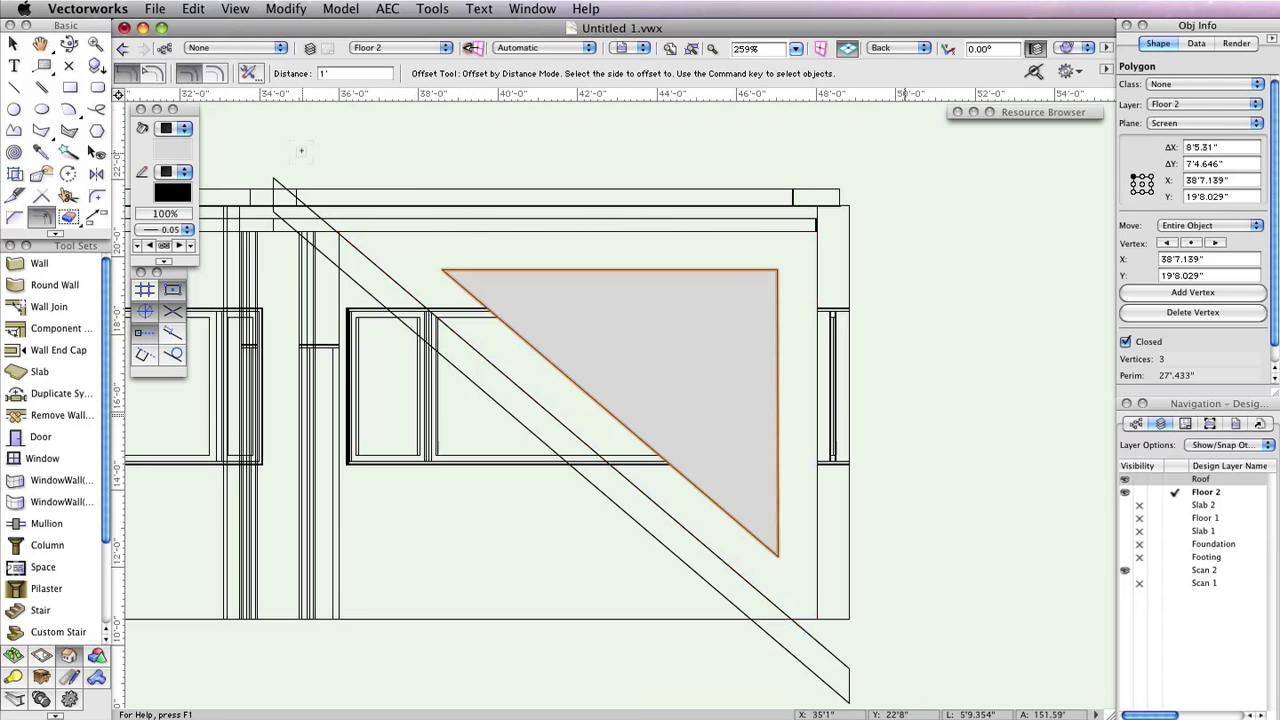
pyautogui.doubleClick(339, 70)
pyautogui.write('2')
pyautogui.press('Return')
pyautogui.click(540, 418)
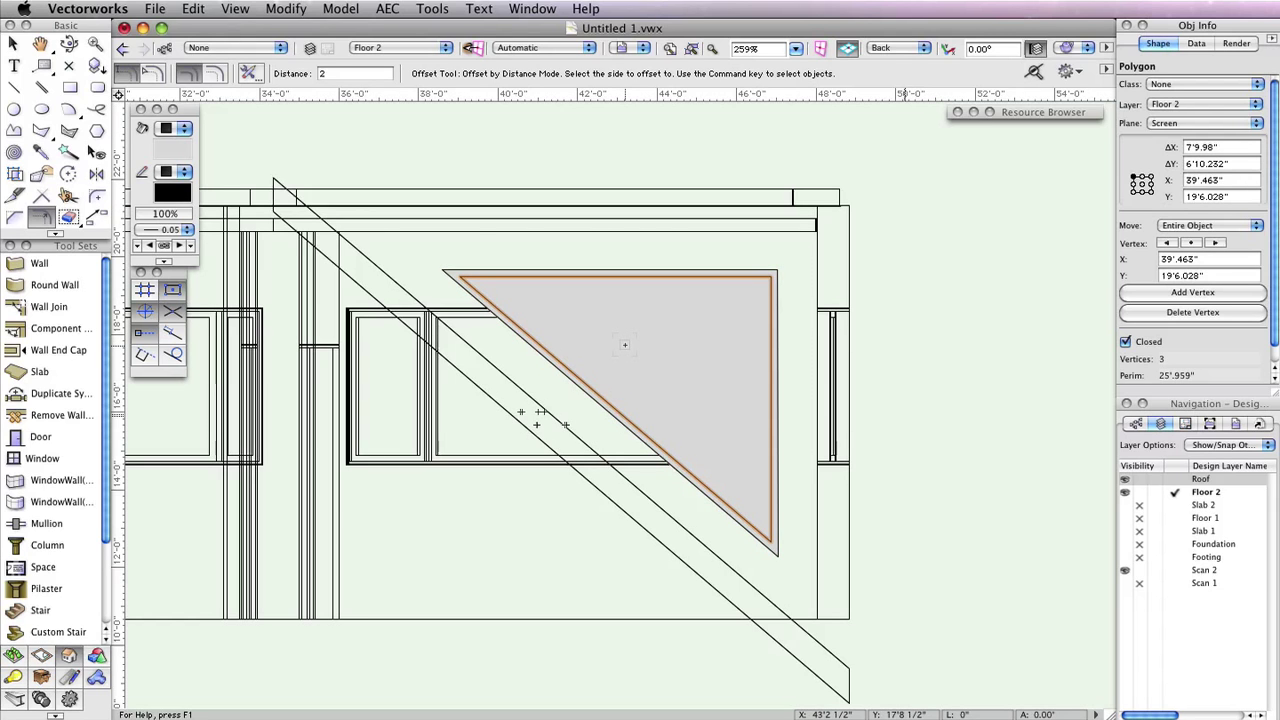
pyautogui.press('x')
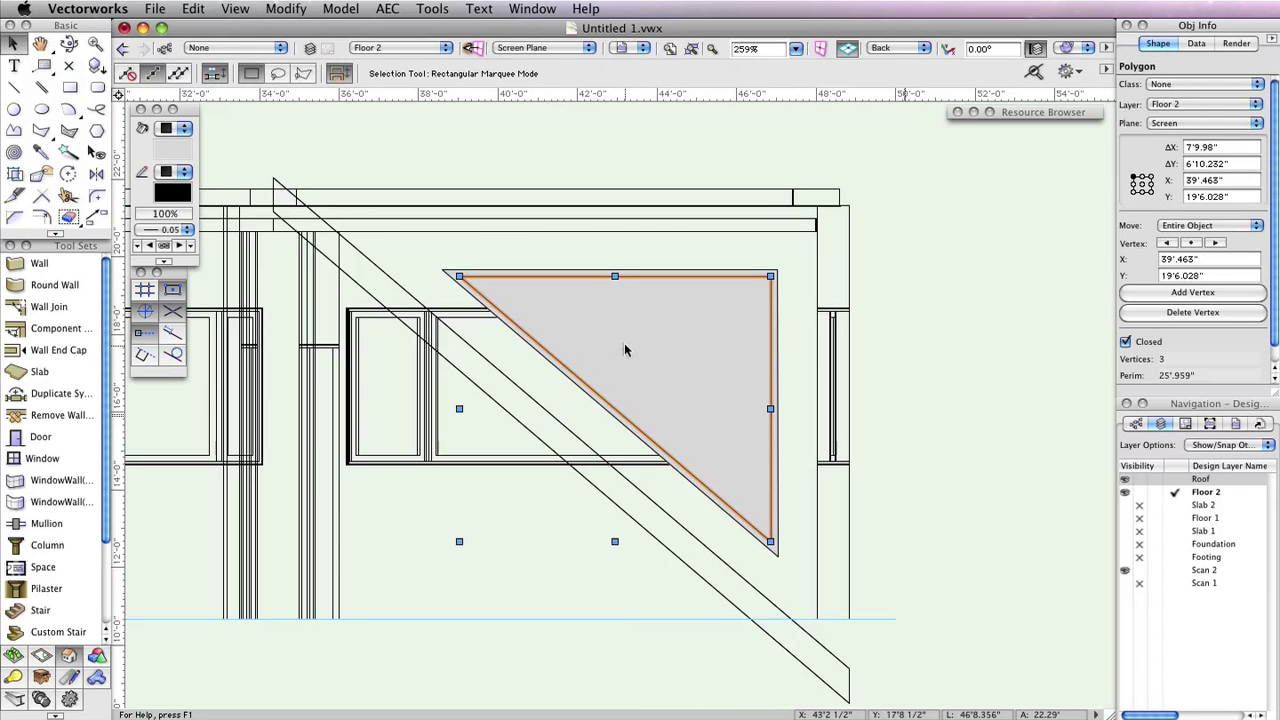
# Step: Select both triangles and apply Clip Surface to cut the inner one from the outer
pyautogui.keyDown('shift'); pyautogui.click(611, 270); pyautogui.keyUp('shift')
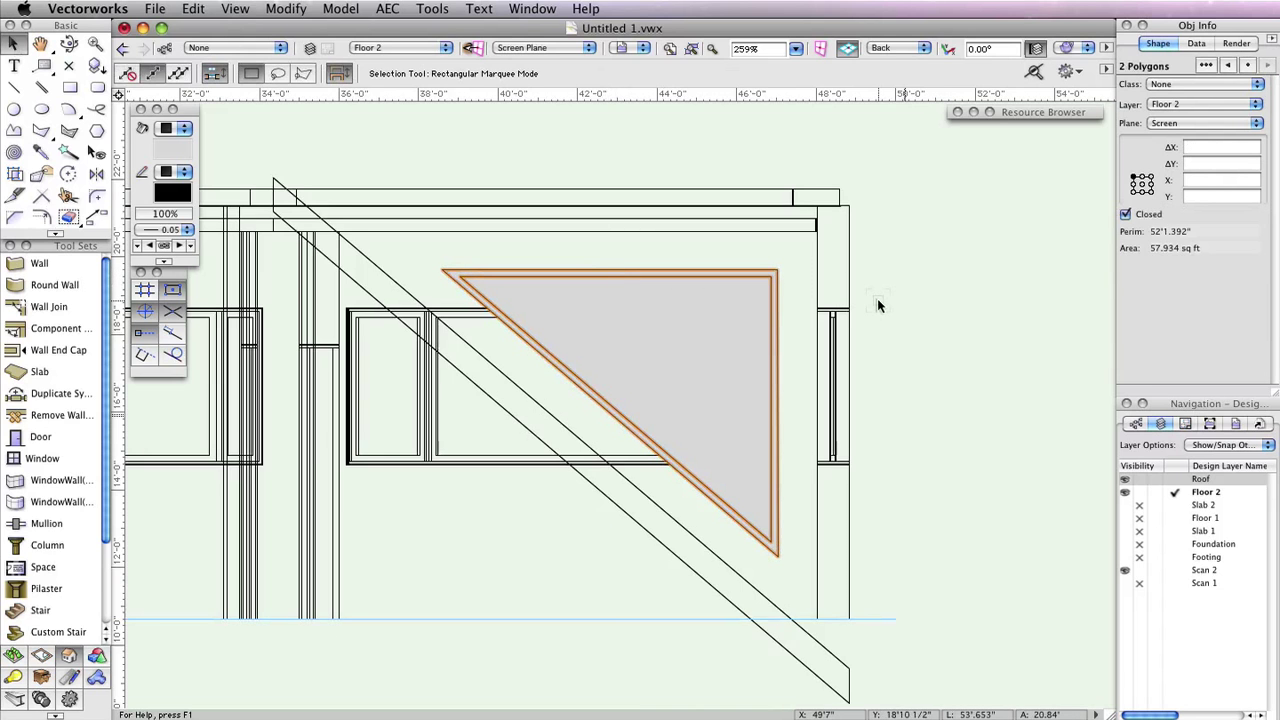
pyautogui.rightClick(722, 304)
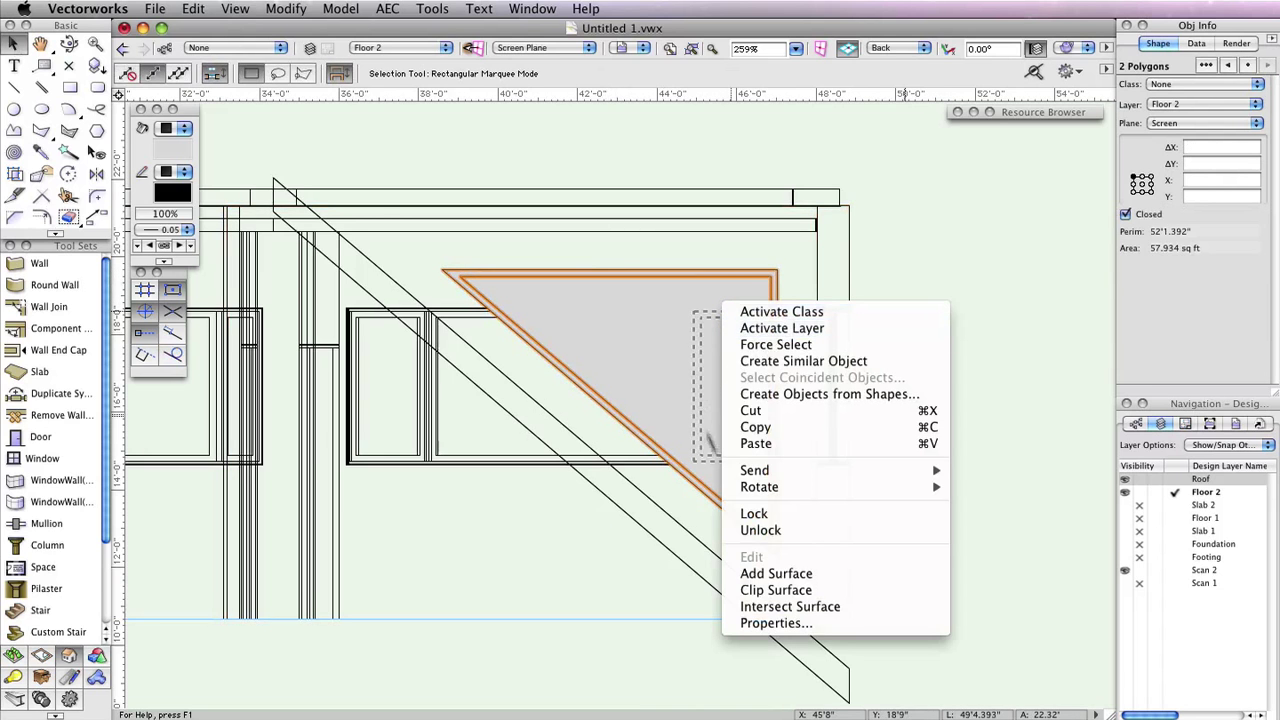
pyautogui.click(838, 591)
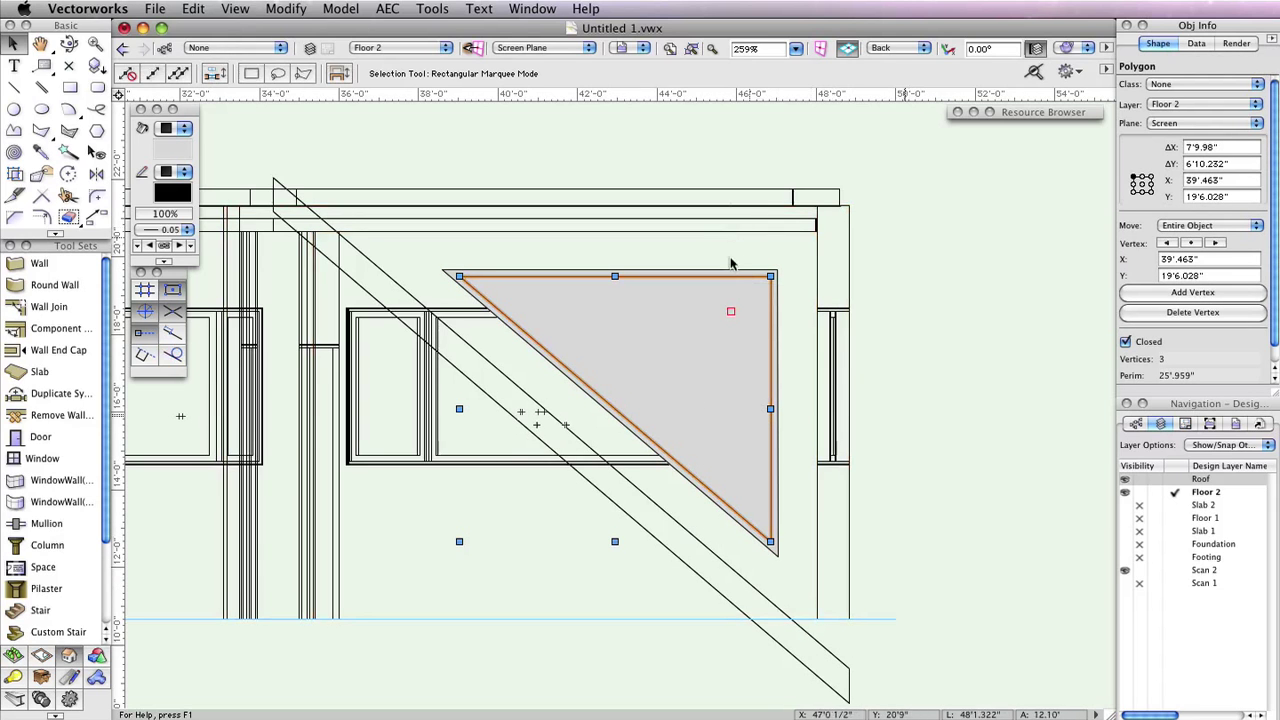
# Step: Extrude the triangular frame to a depth of 11 5/8"
pyautogui.click(341, 8)
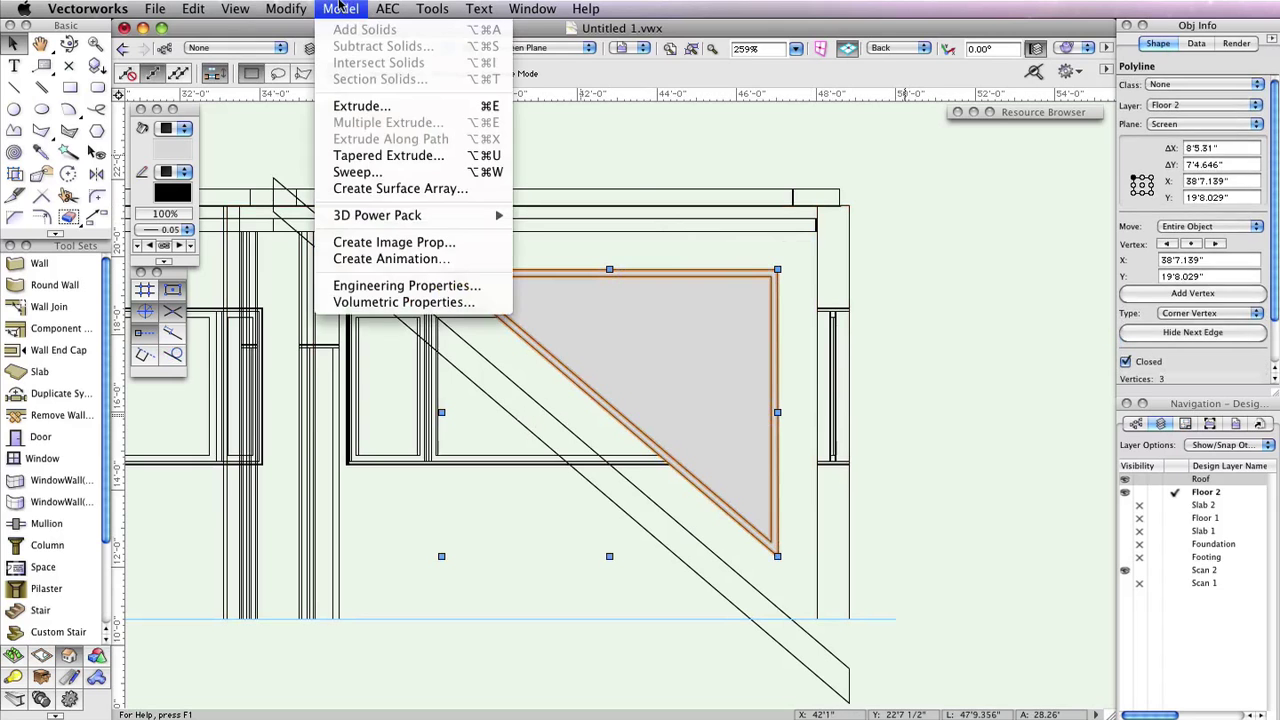
pyautogui.click(385, 106)
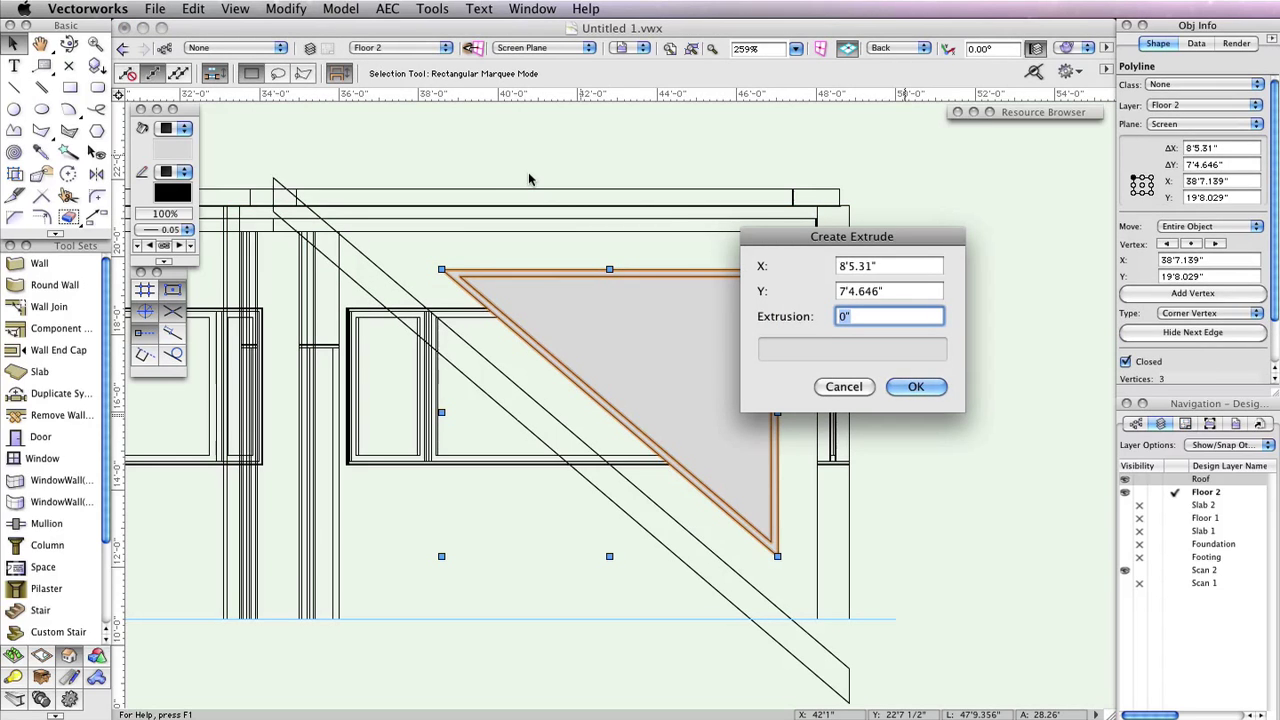
pyautogui.write('11 5/8')
pyautogui.press('Return')
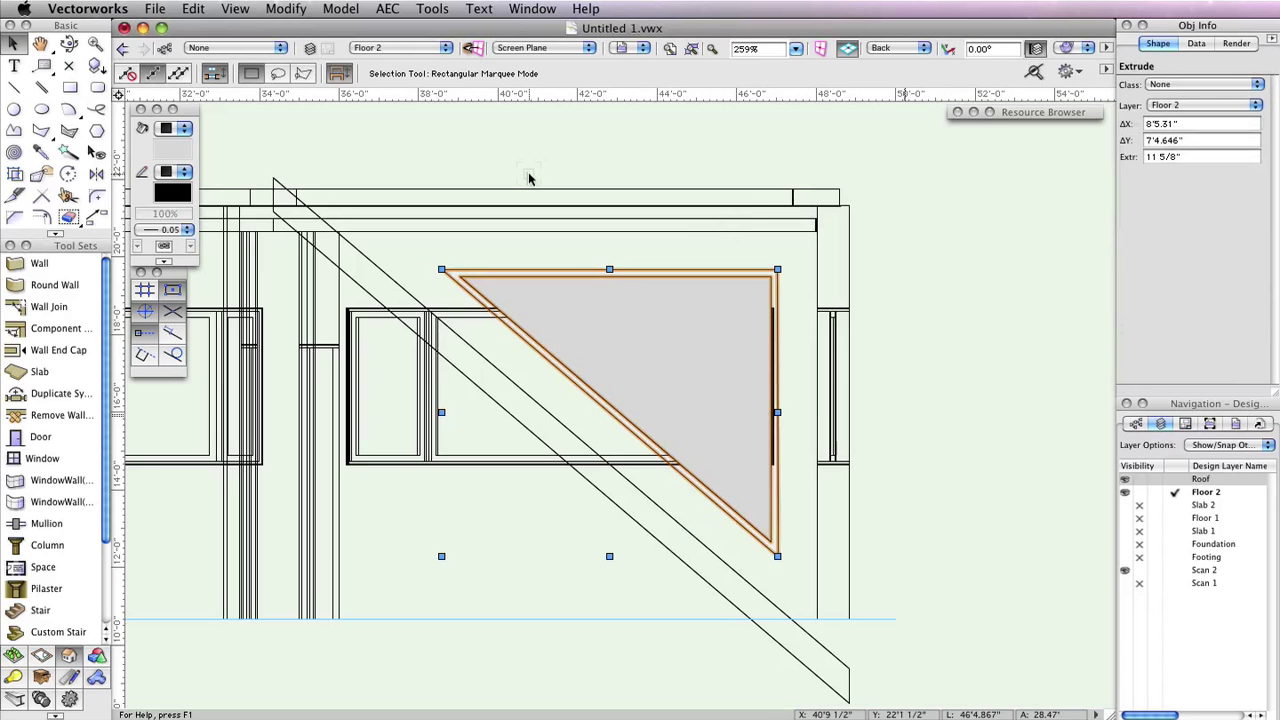
# Step: Extrude the inner triangle 1/8" thick as a glass pane
pyautogui.press('super+z')
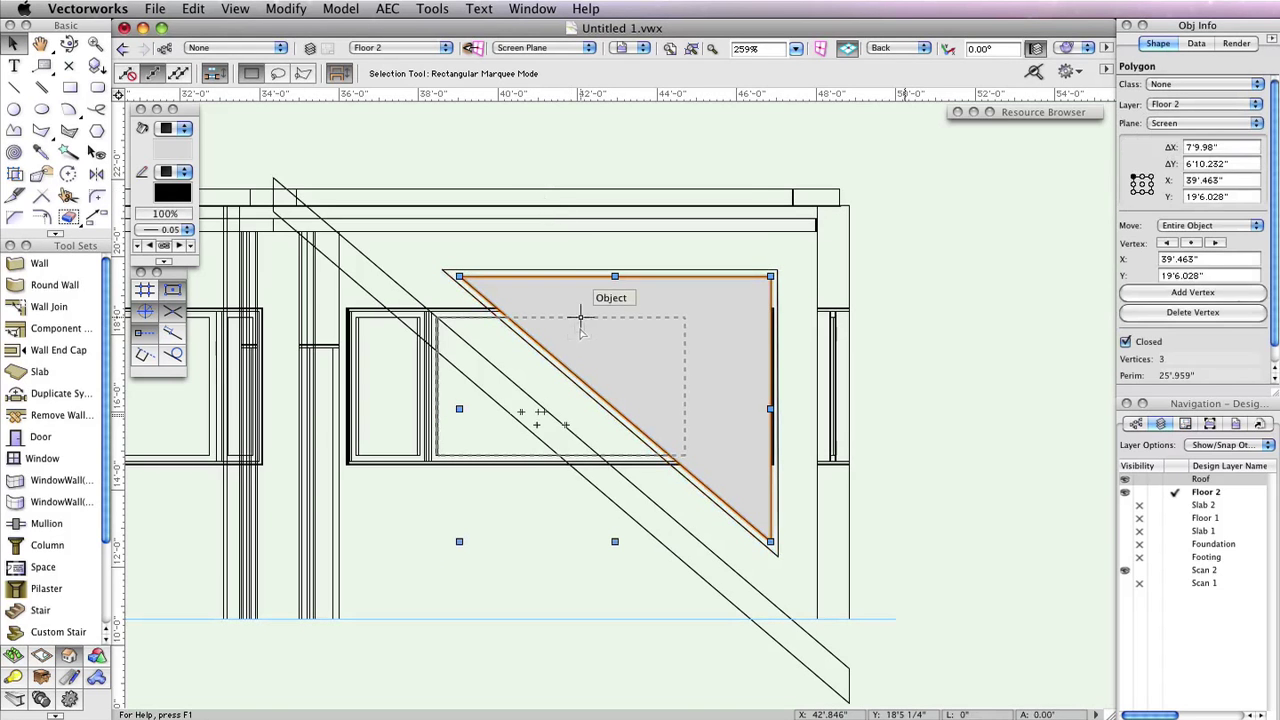
pyautogui.click(340, 8)
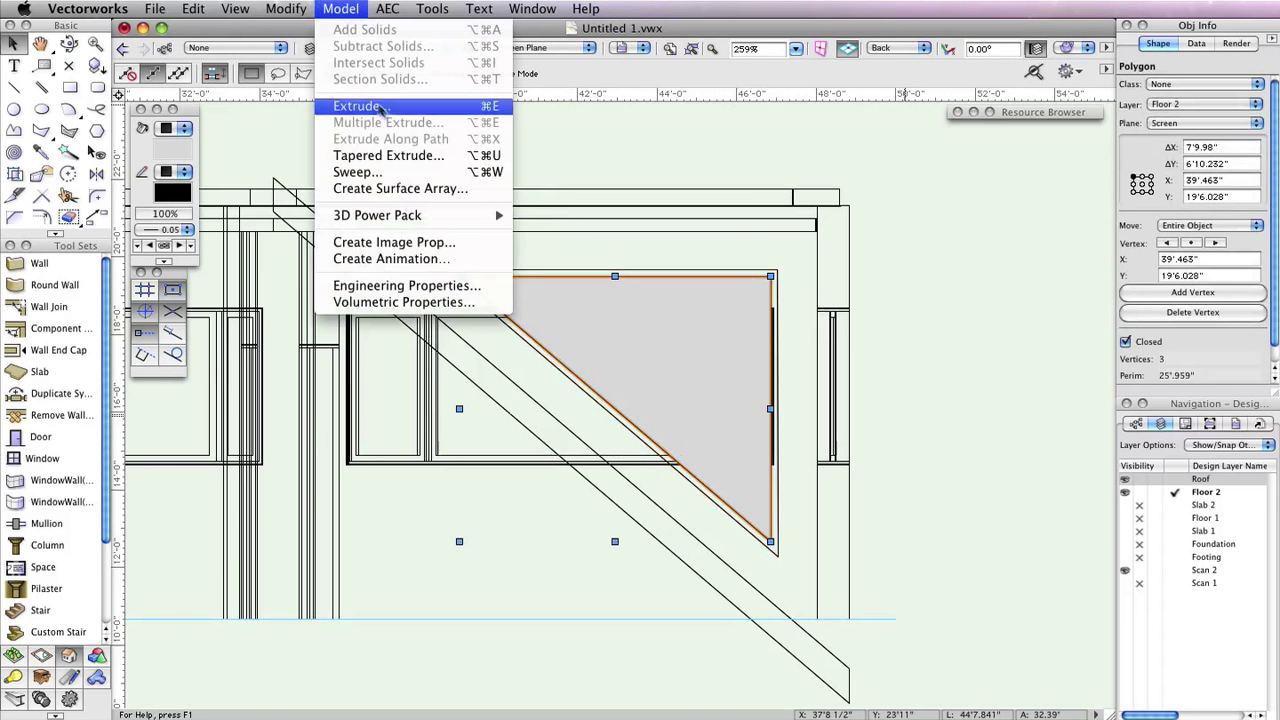
pyautogui.click(470, 106)
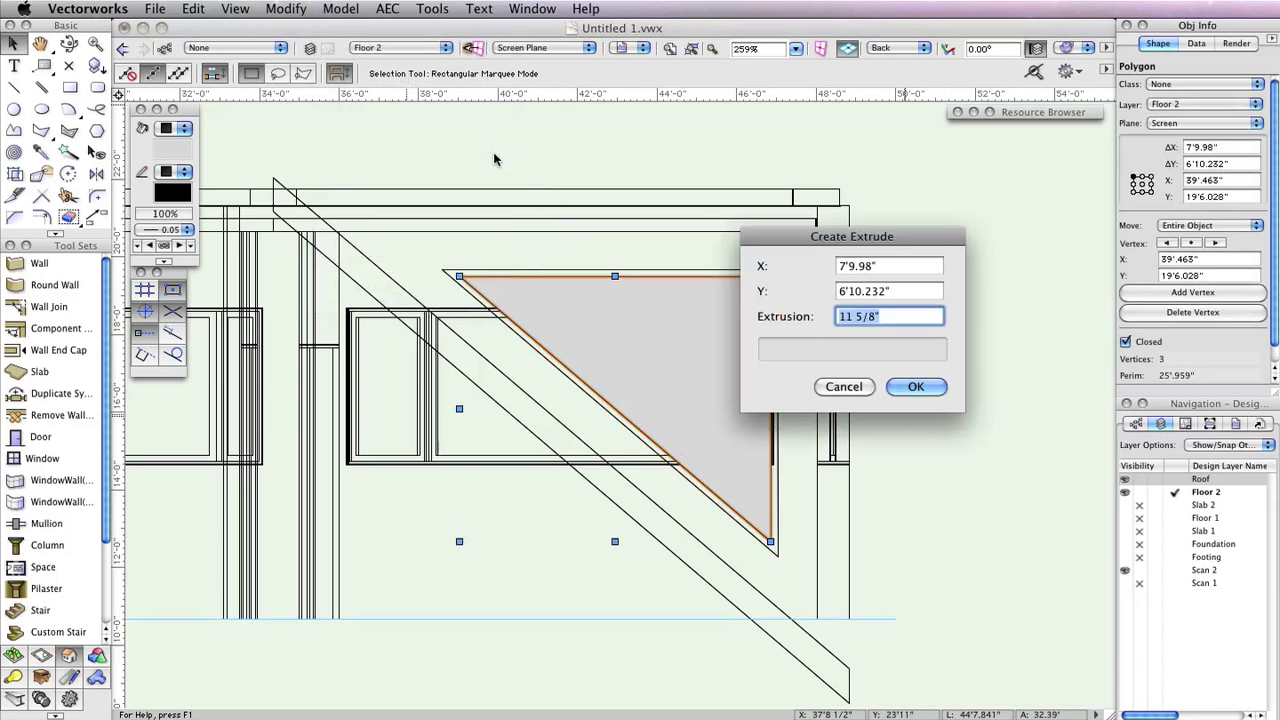
pyautogui.write('1/8')
pyautogui.press('Return')
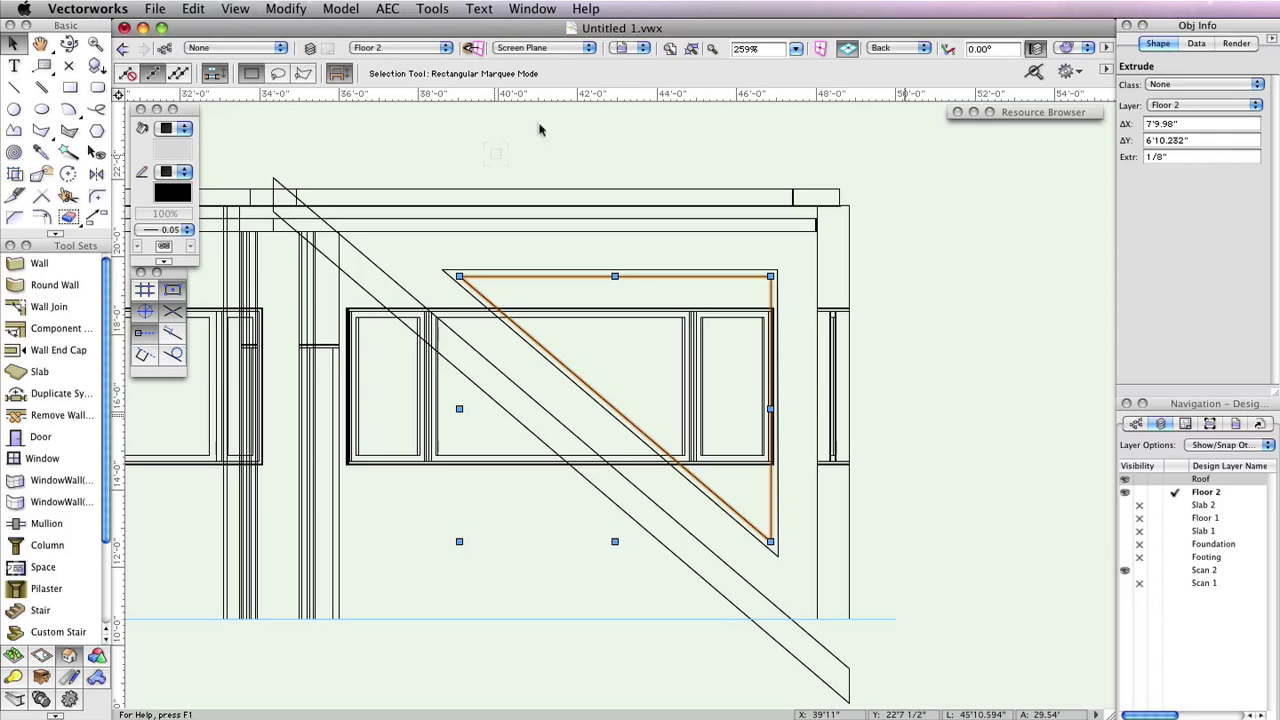
# Step: Give the inner triangular pane extrude the Glass Clear render texture, then add the frame extrude to the selection
pyautogui.click(1243, 47)
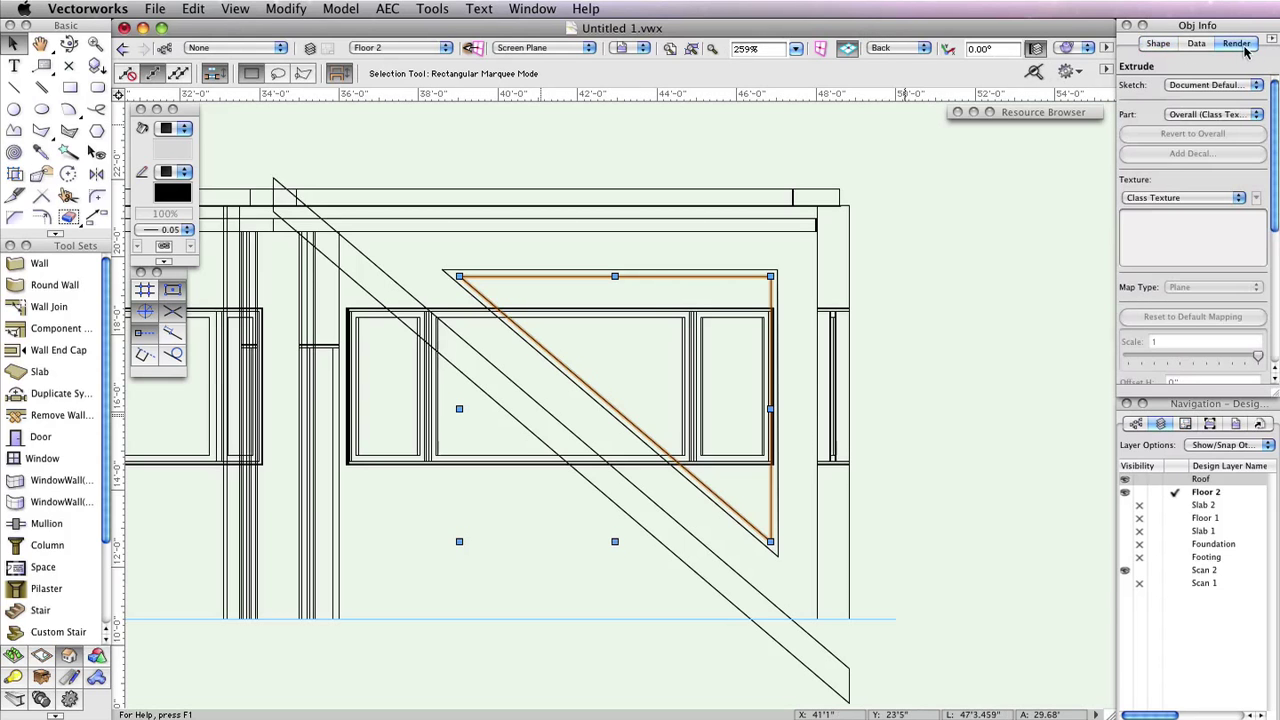
pyautogui.click(1185, 199)
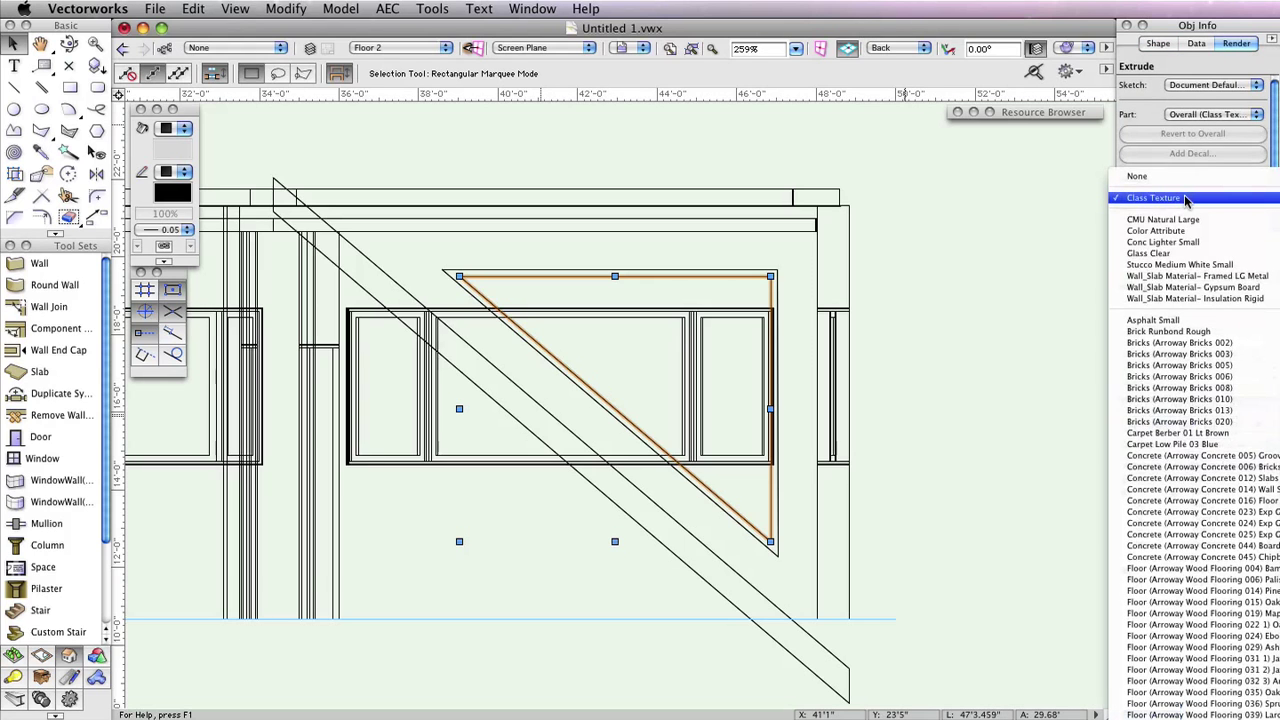
pyautogui.click(1160, 253)
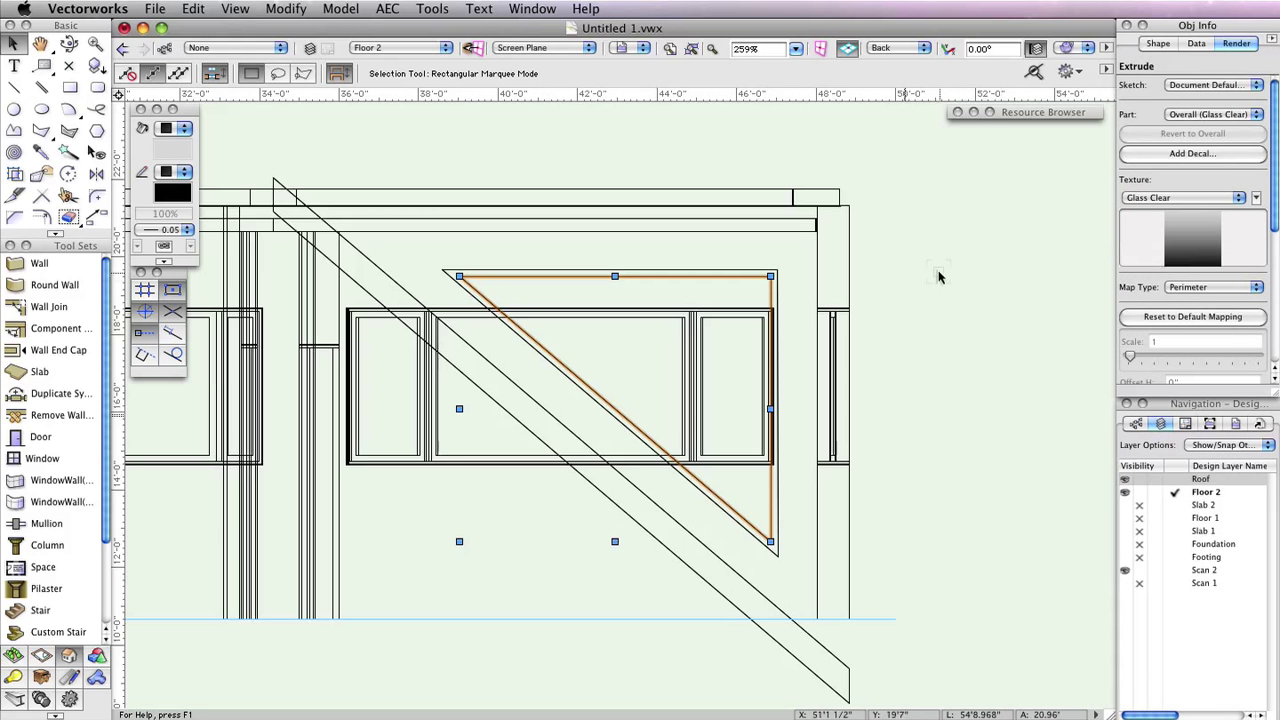
pyautogui.keyDown('shift'); pyautogui.click(776, 300); pyautogui.keyUp('shift')
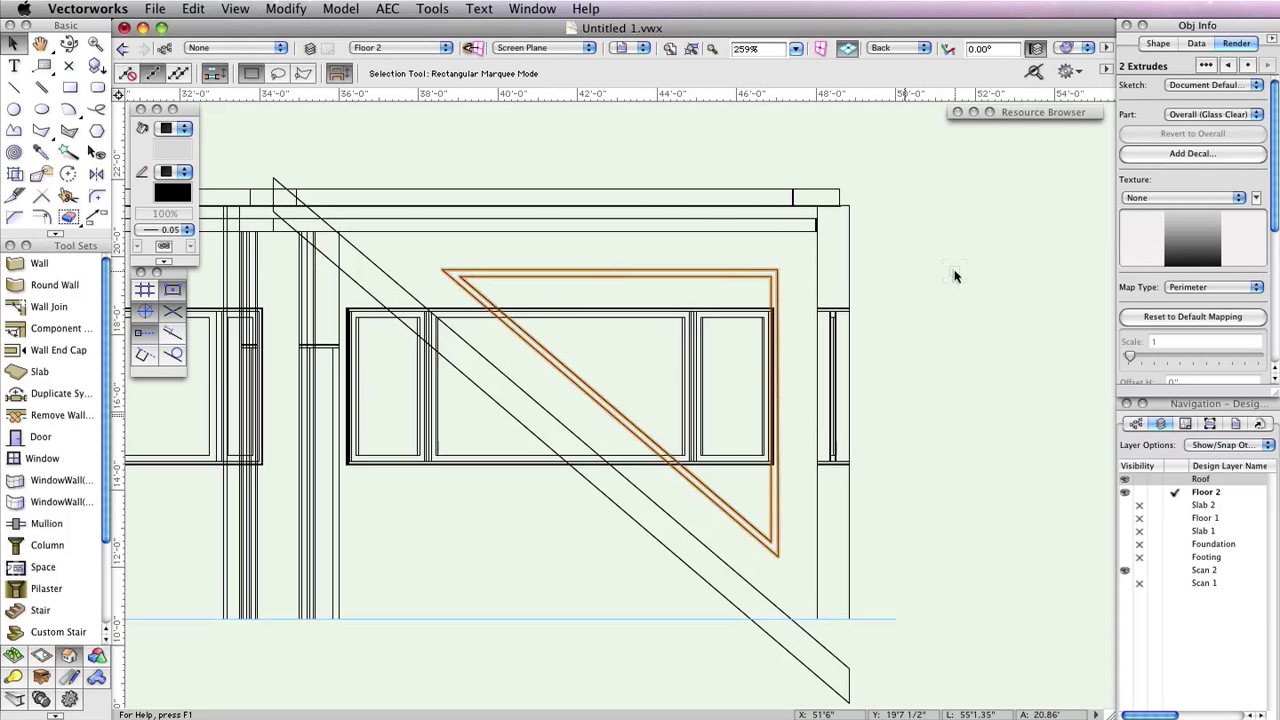
# Step: Set up both extrudes as symbol 'Triangular Window', inserted in walls on centerline and left in place
pyautogui.click(286, 8)
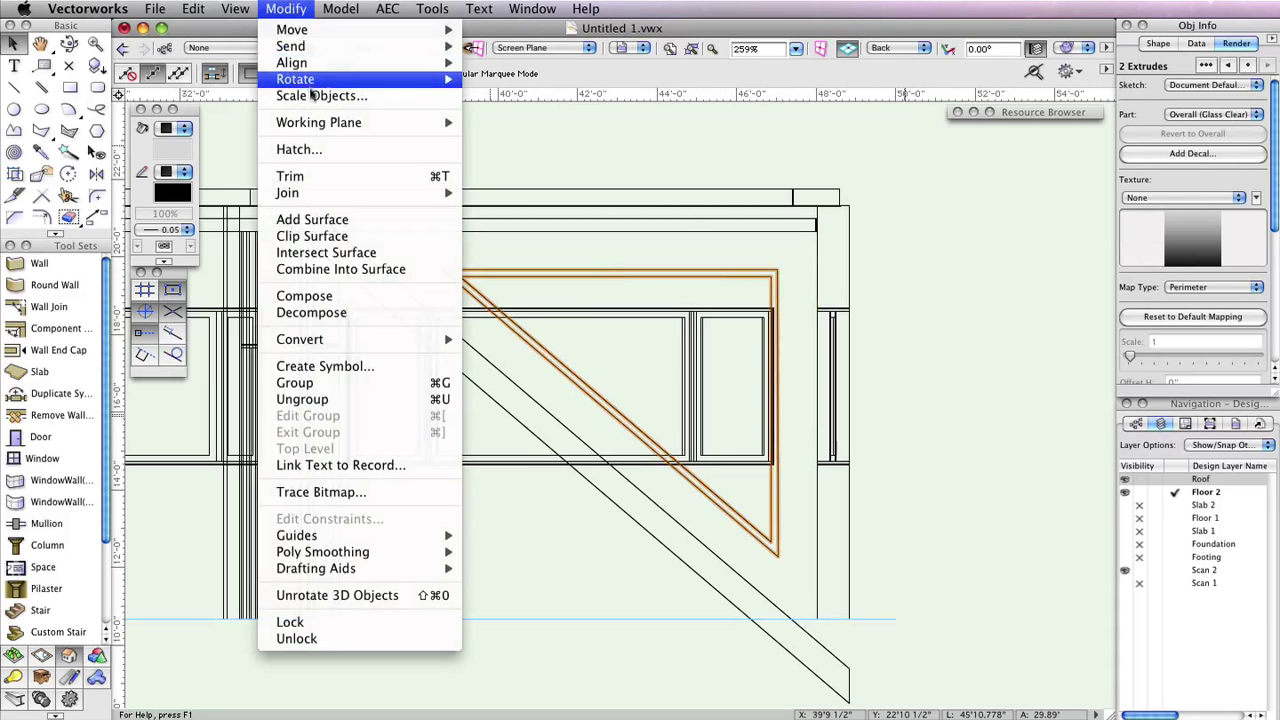
pyautogui.click(352, 366)
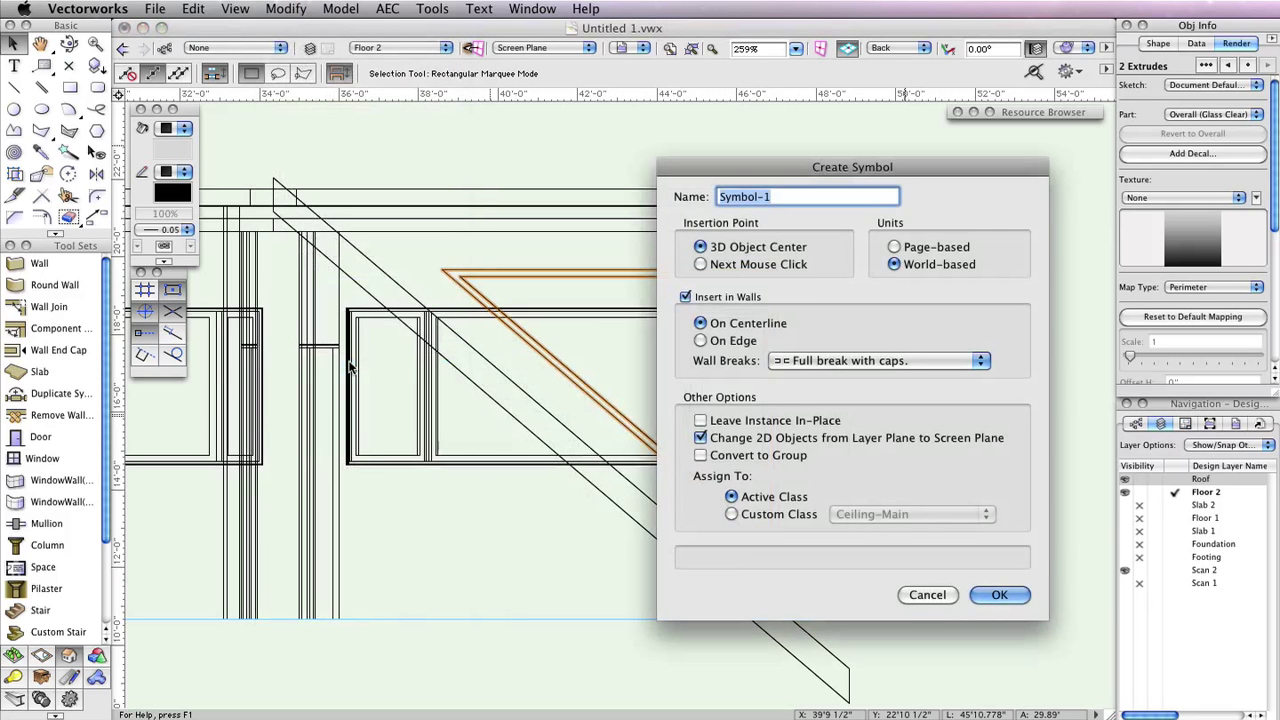
pyautogui.write('Triangular Window')
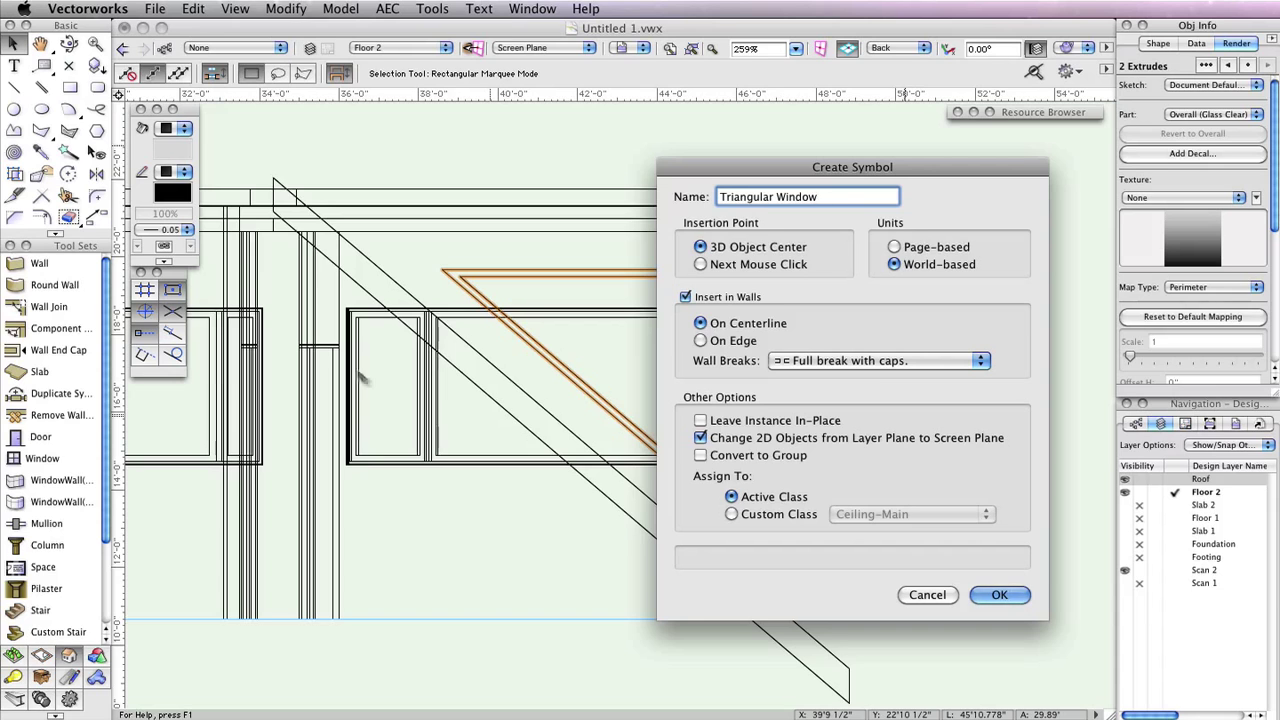
pyautogui.click(700, 420)
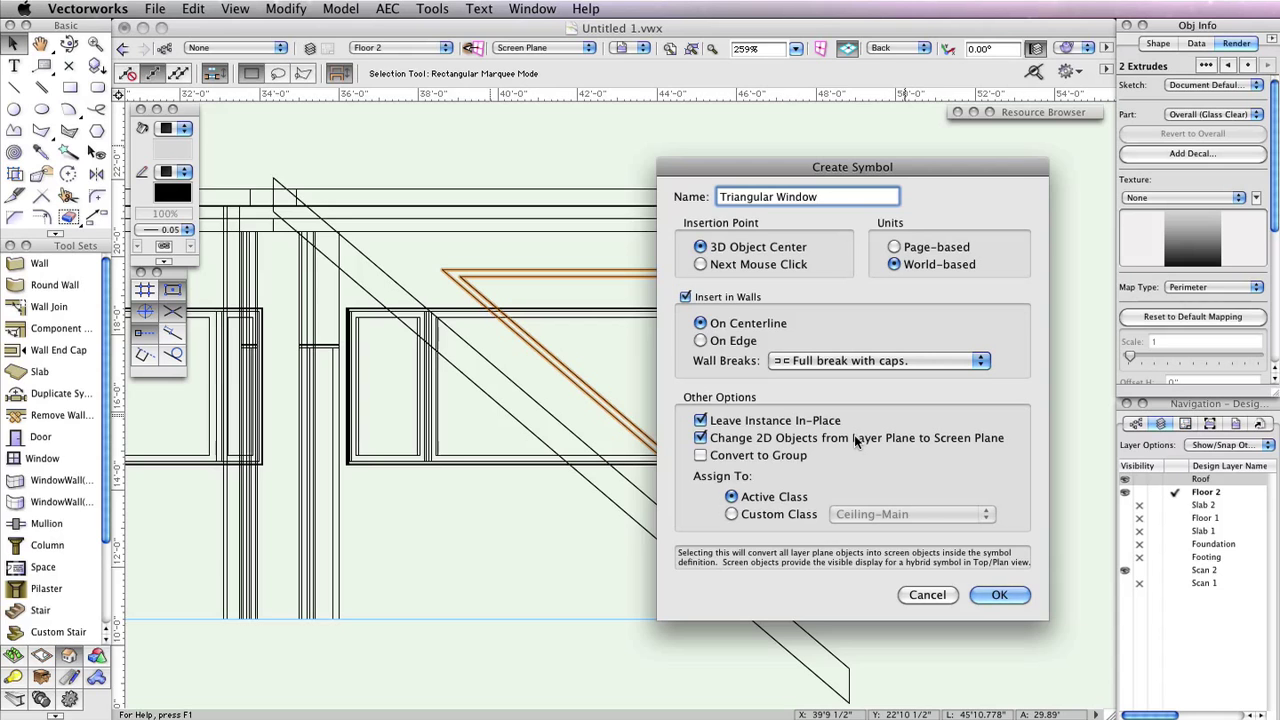
# Step: Create the symbol and show the enlarged Resource Browser as thumbnails
pyautogui.click(1000, 595)
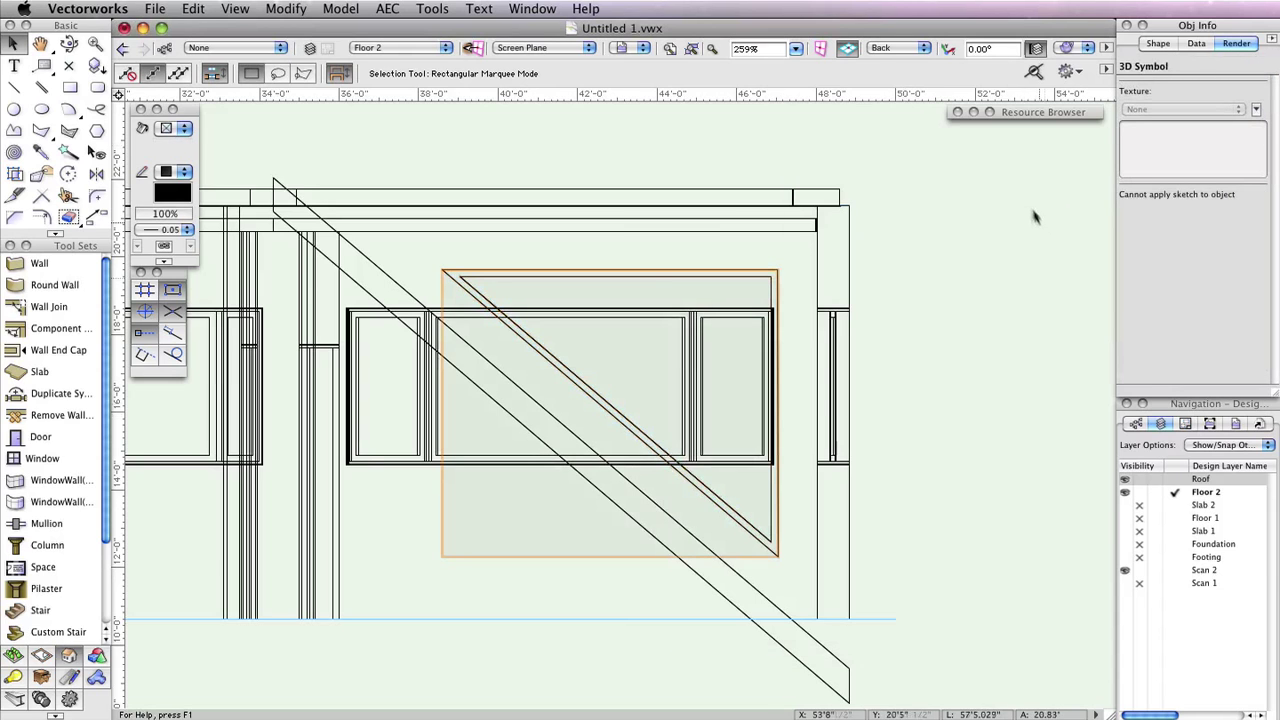
pyautogui.click(974, 113)
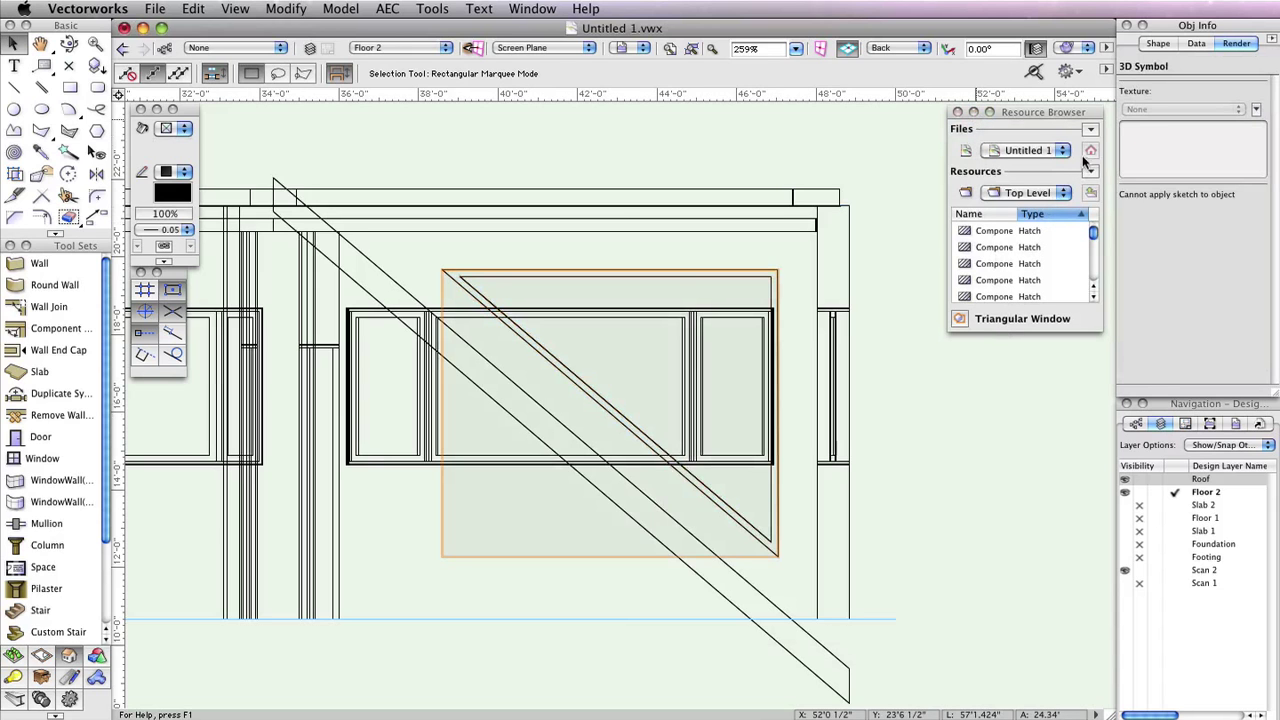
pyautogui.moveTo(1101, 326); pyautogui.dragTo(1148, 455)
pyautogui.click(1135, 171)
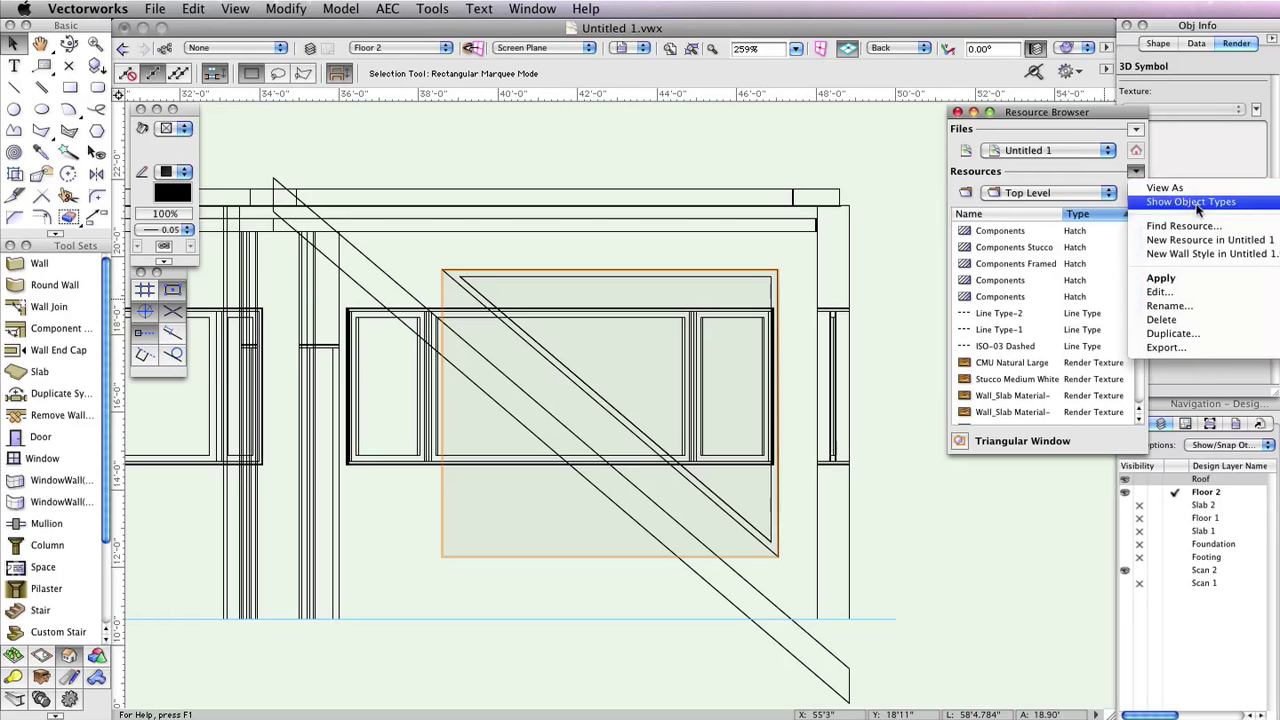
pyautogui.click(1157, 369)
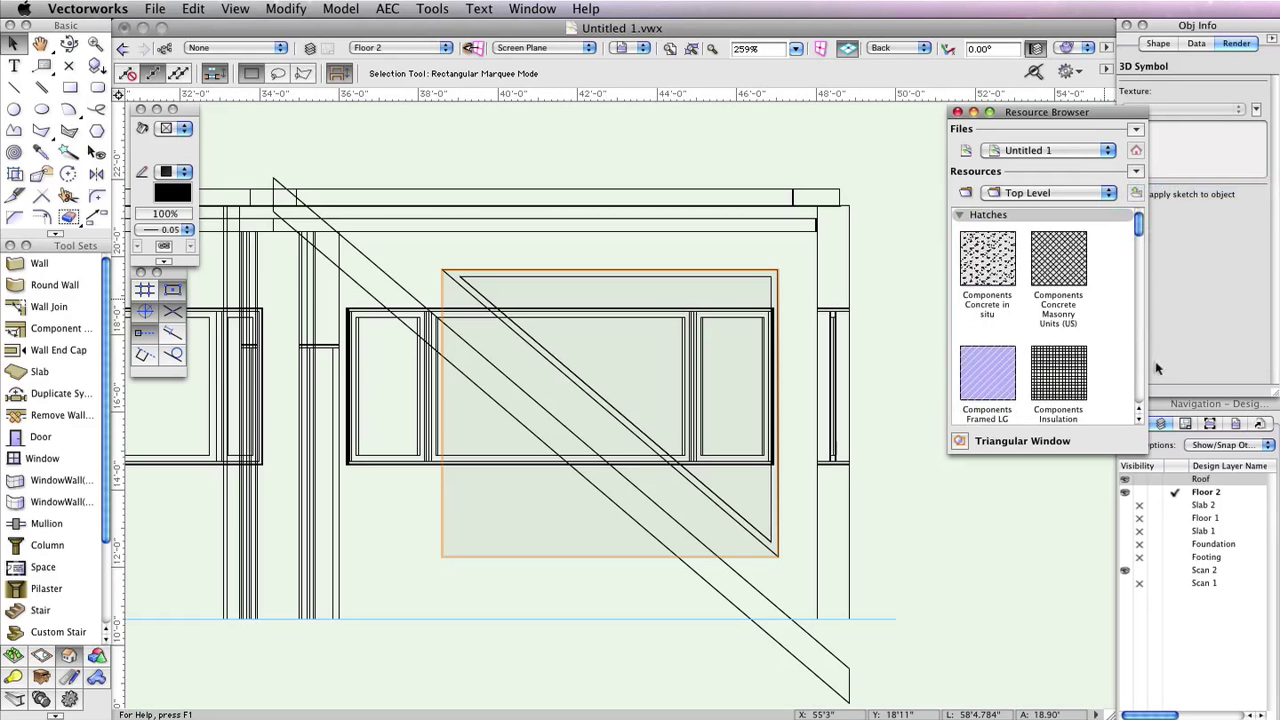
# Step: Collapse the Hatches, Line Types and Render Textures groups and select the Triangular Window symbol
pyautogui.click(960, 215)
pyautogui.click(959, 228)
pyautogui.click(960, 242)
pyautogui.click(1007, 292)
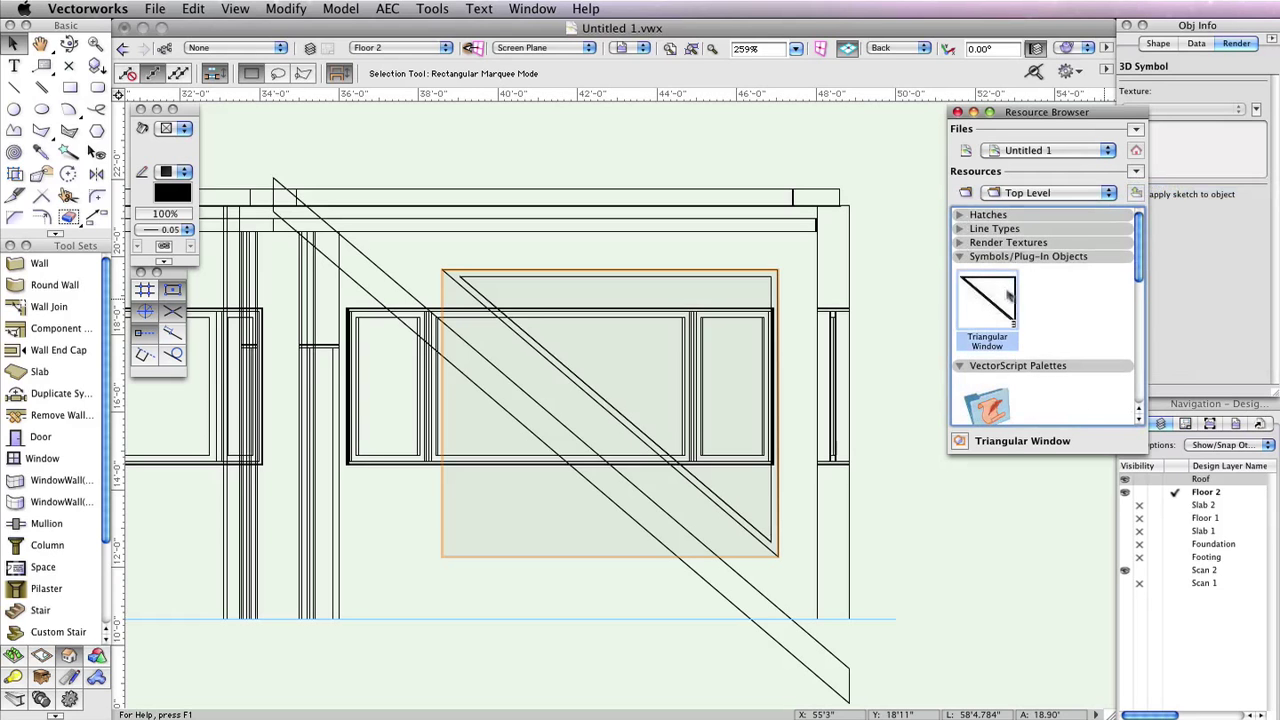
pyautogui.click(973, 112)
pyautogui.click(286, 9)
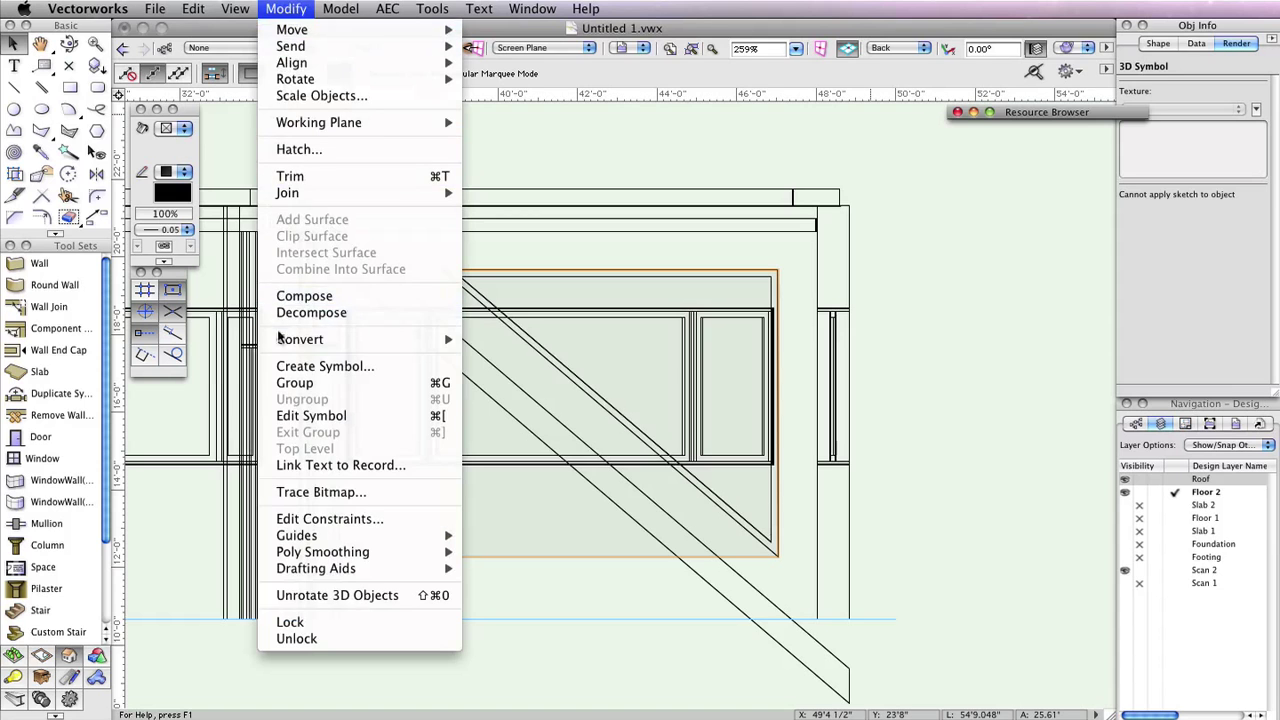
# Step: Edit the Triangular Window symbol and switch to the Top/Plan view
pyautogui.click(318, 415)
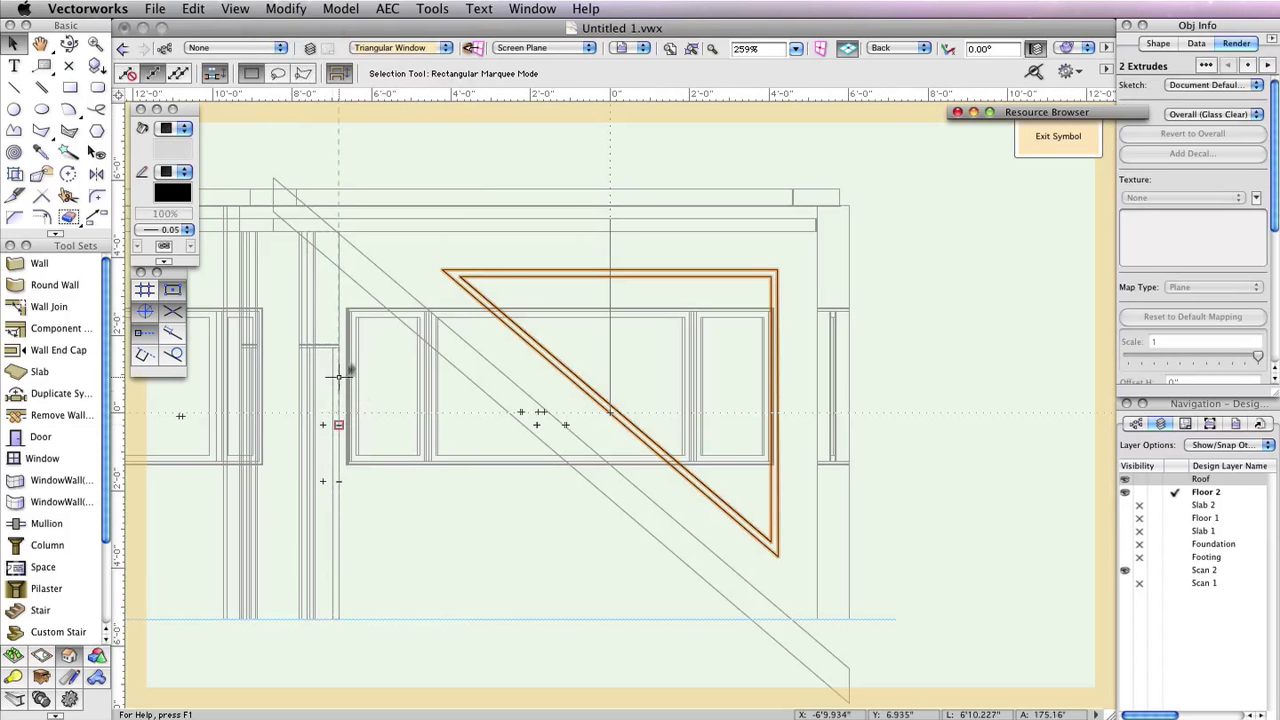
pyautogui.click(882, 48)
pyautogui.click(912, 63)
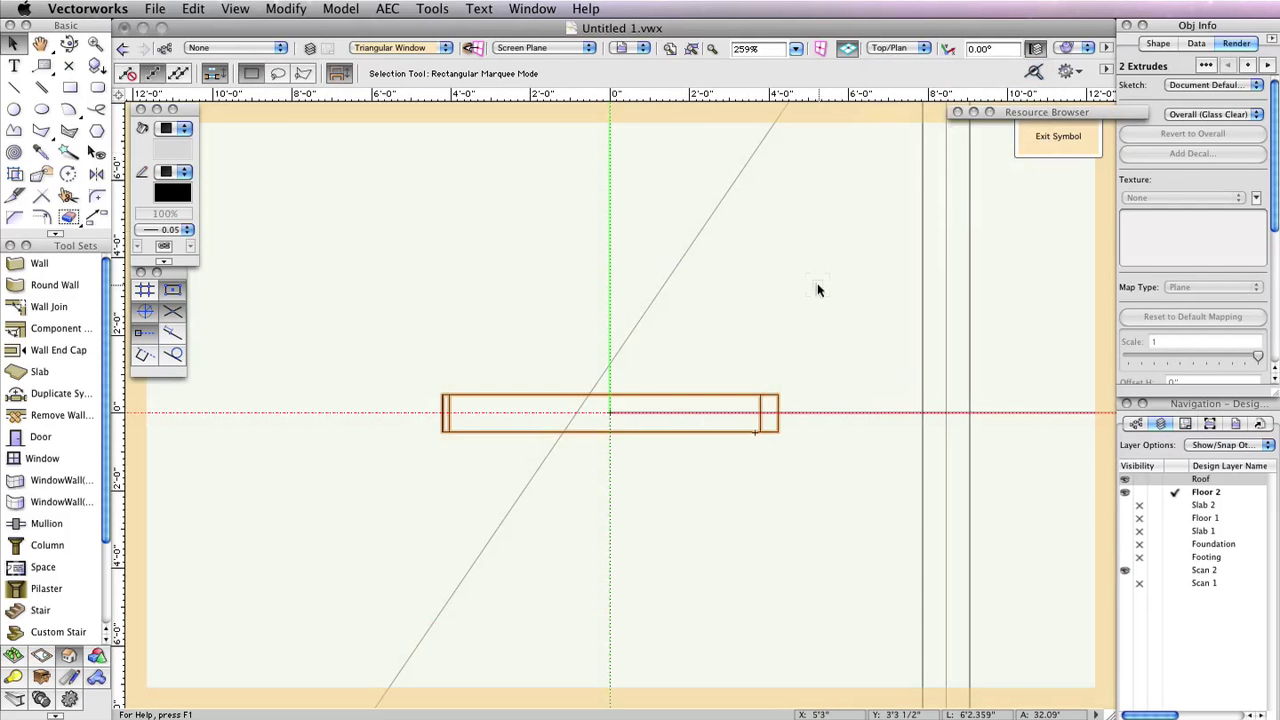
# Step: Select the Glass Clear extrude and drag its bottom edge up to the wall centreline
pyautogui.click(666, 349)
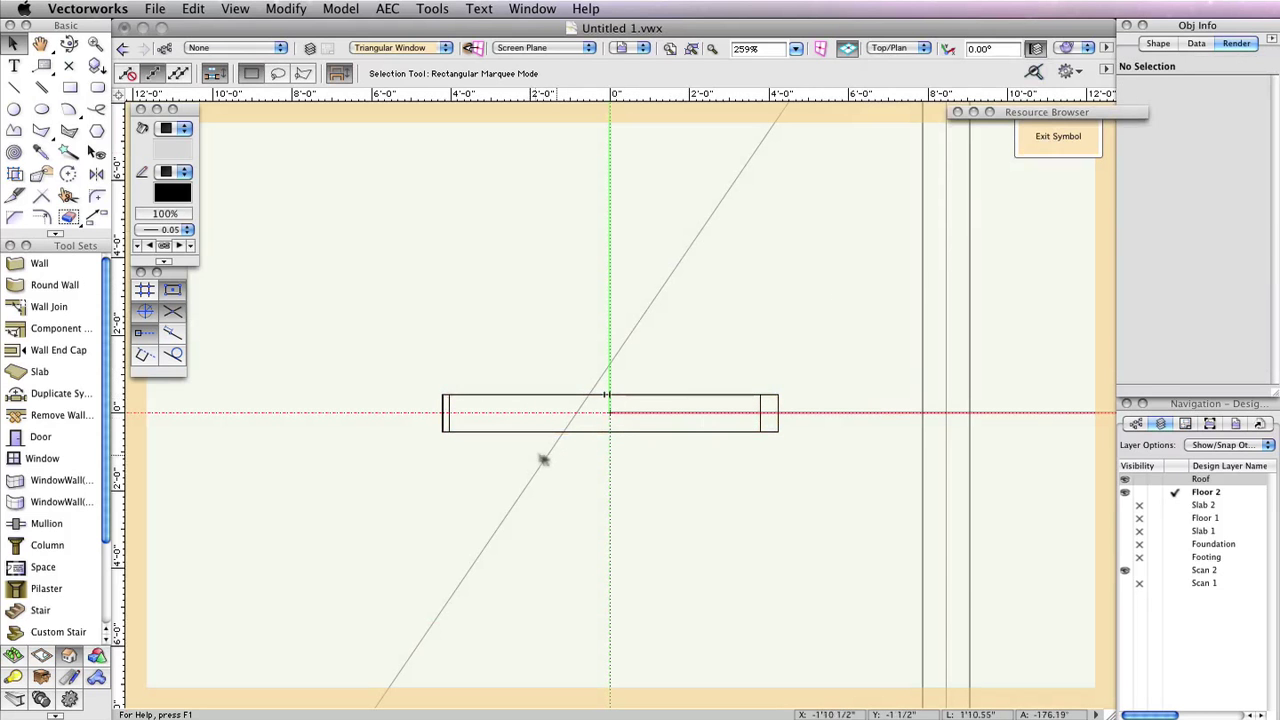
pyautogui.scroll(1, 523, 457)
pyautogui.scroll(5, 523, 457)
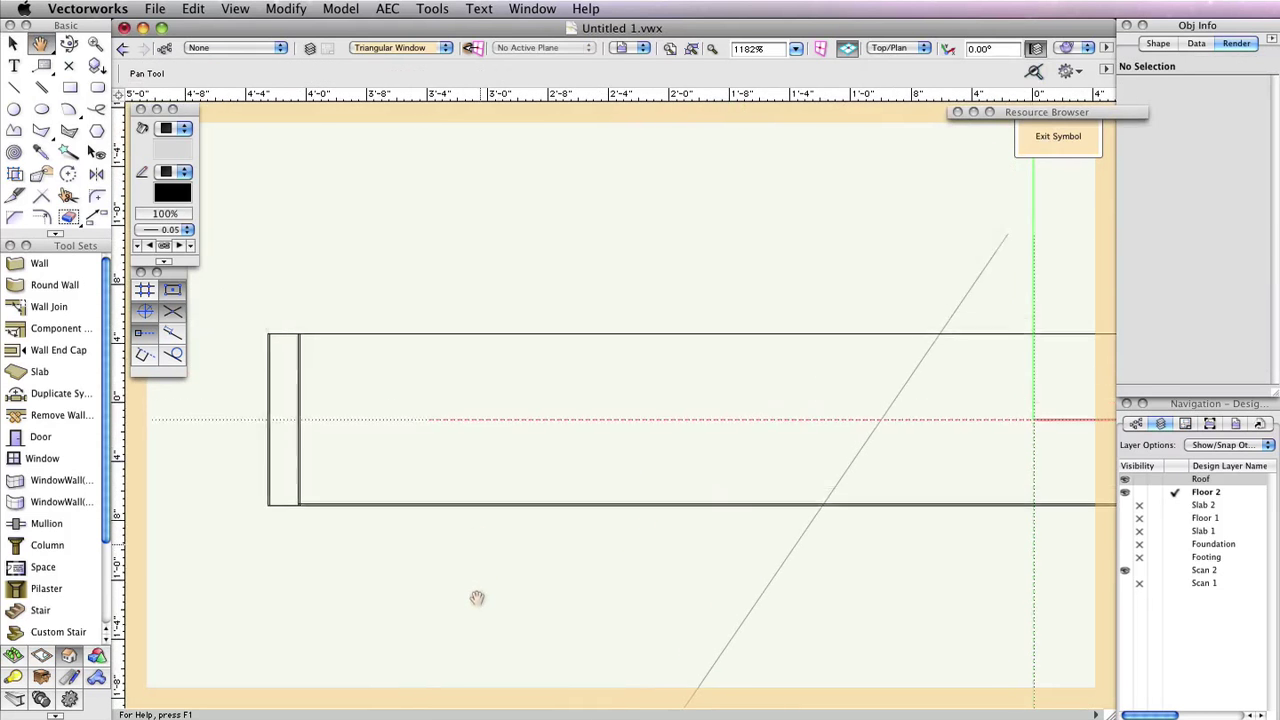
pyautogui.click(390, 540)
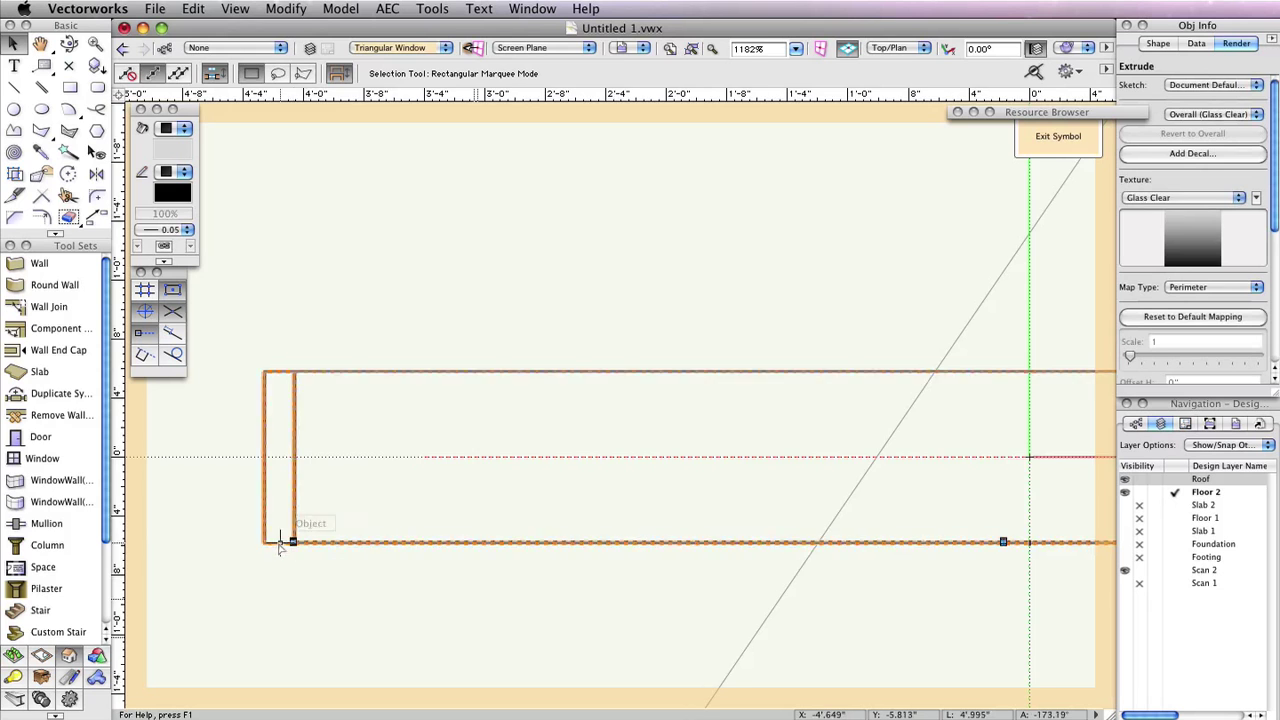
pyautogui.scroll(8, 282, 538)
pyautogui.scroll(-3, 371, 571)
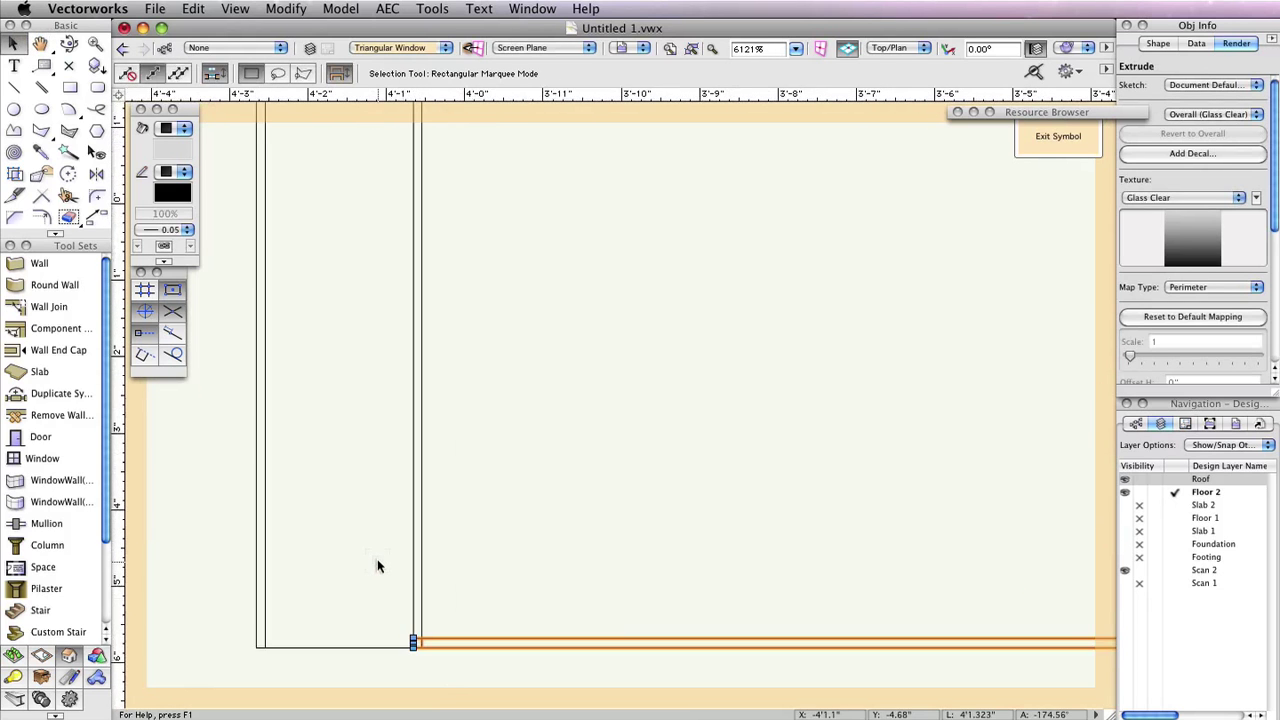
pyautogui.moveTo(409, 634); pyautogui.dragTo(406, 243)
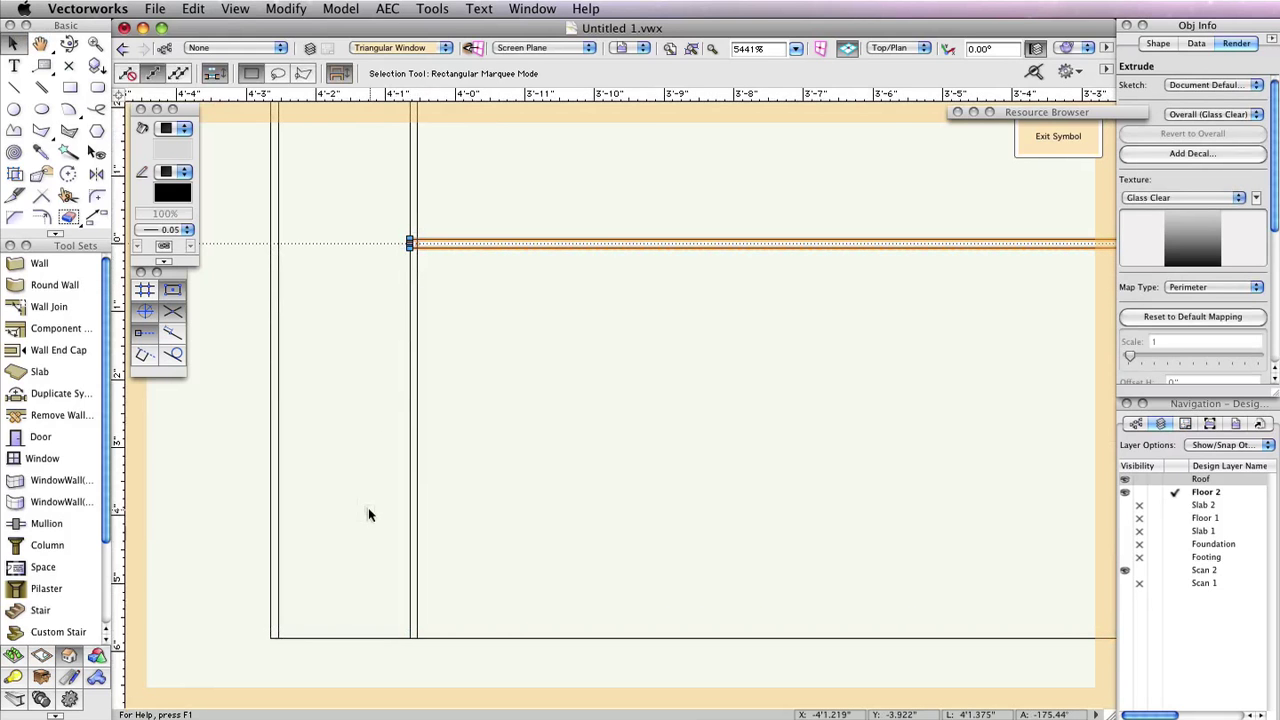
# Step: Zoom back out to the whole window and clear the selection
pyautogui.scroll(-1, 365, 502)
pyautogui.scroll(-3, 365, 502)
pyautogui.scroll(-2, 760, 431)
pyautogui.scroll(-3, 870, 440)
pyautogui.scroll(-7, 806, 449)
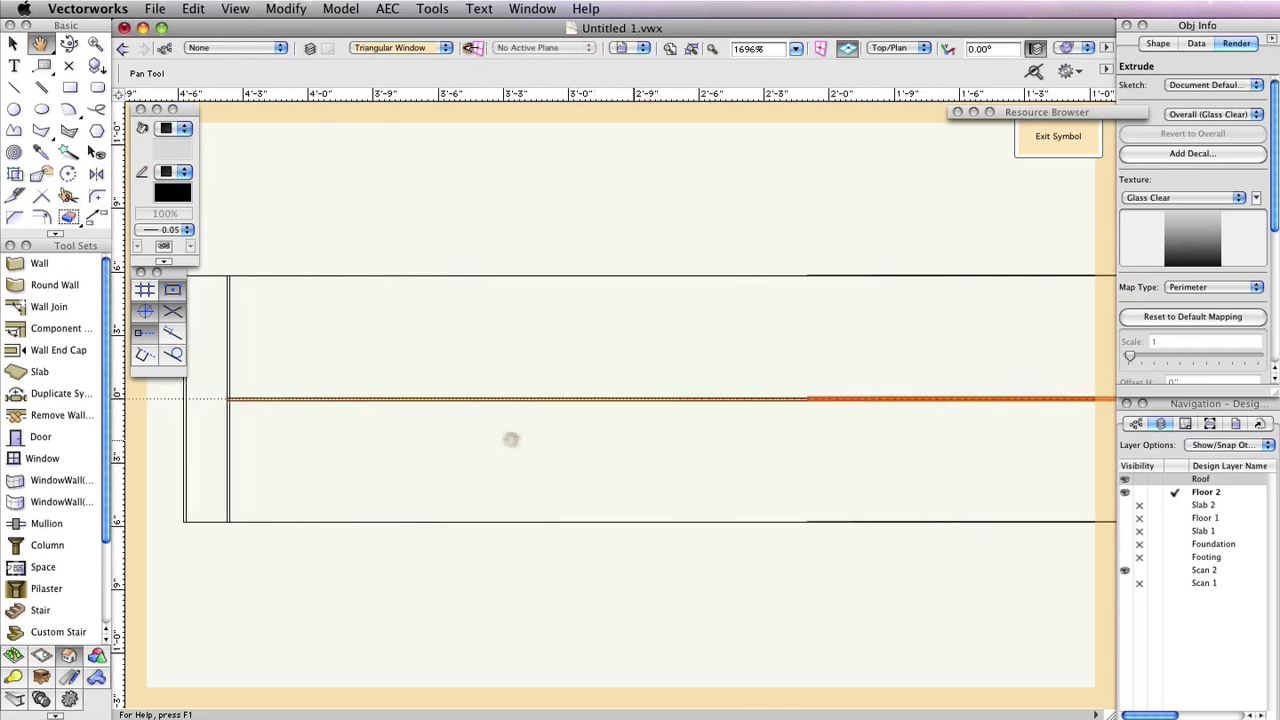
pyautogui.moveTo(954, 457); pyautogui.dragTo(651, 450, button='middle')
pyautogui.scroll(-2, 651, 452)
pyautogui.scroll(-2, 651, 455)
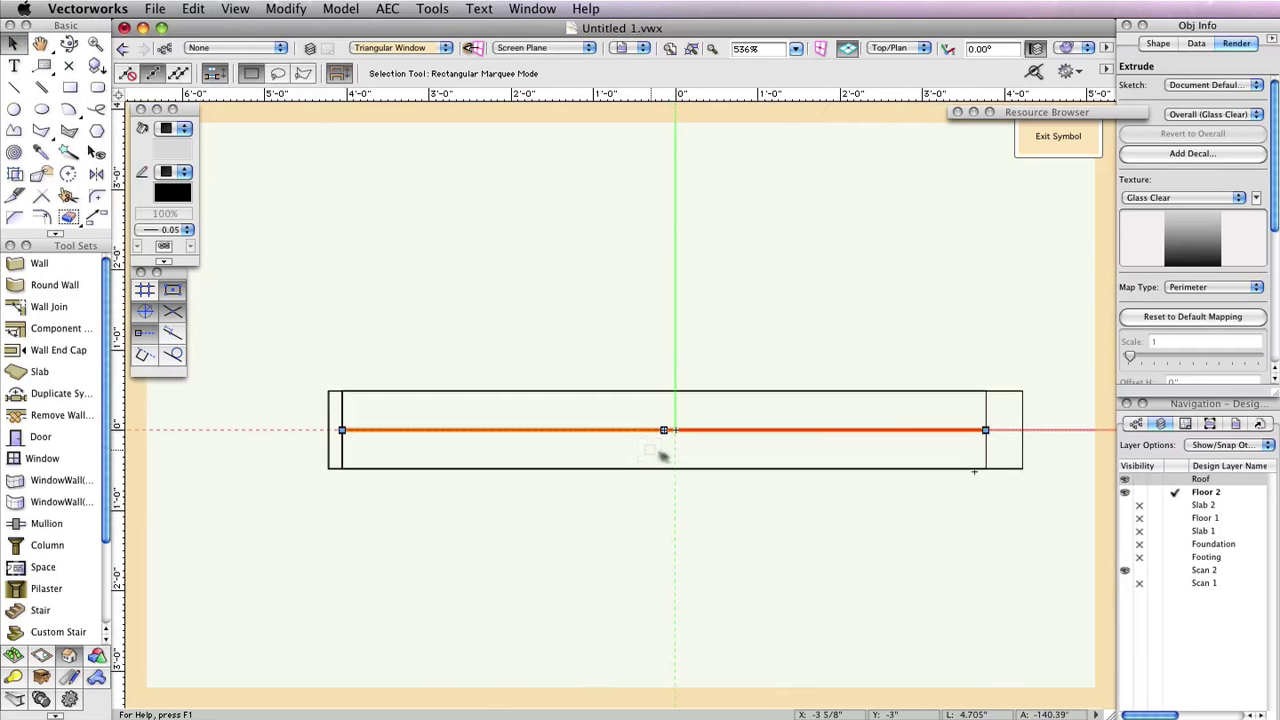
pyautogui.click(852, 531)
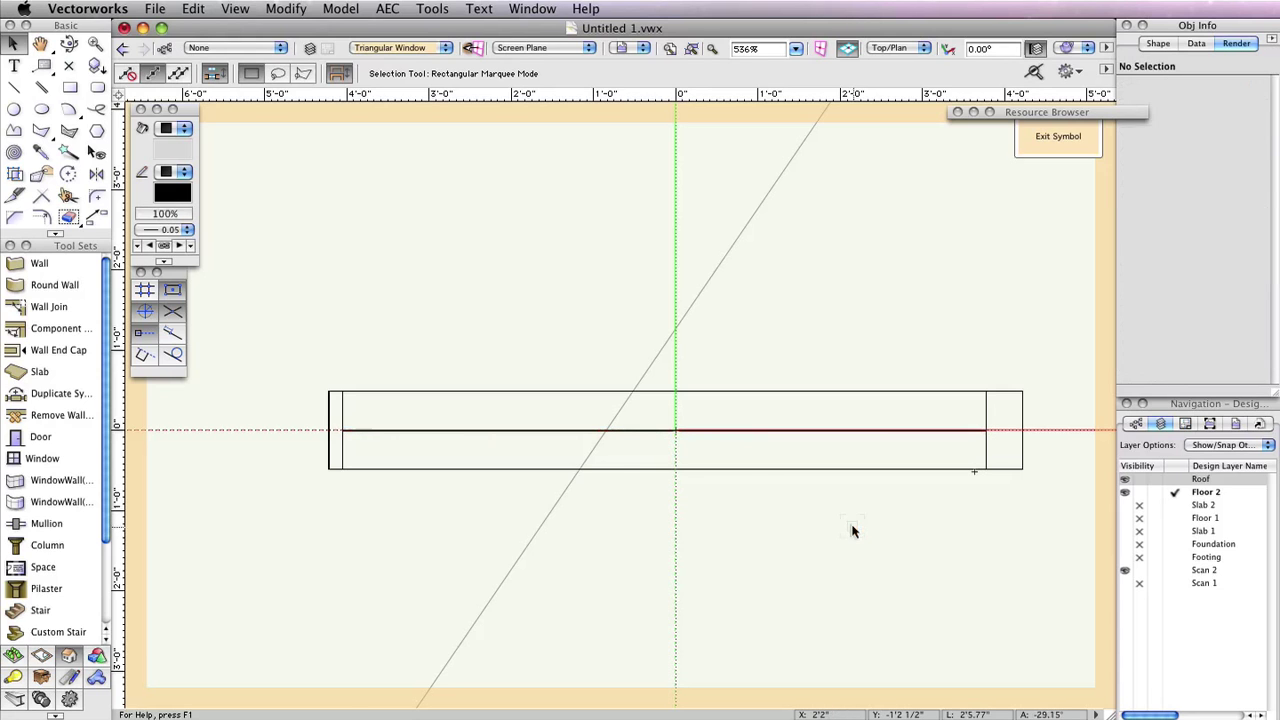
pyautogui.click(68, 88)
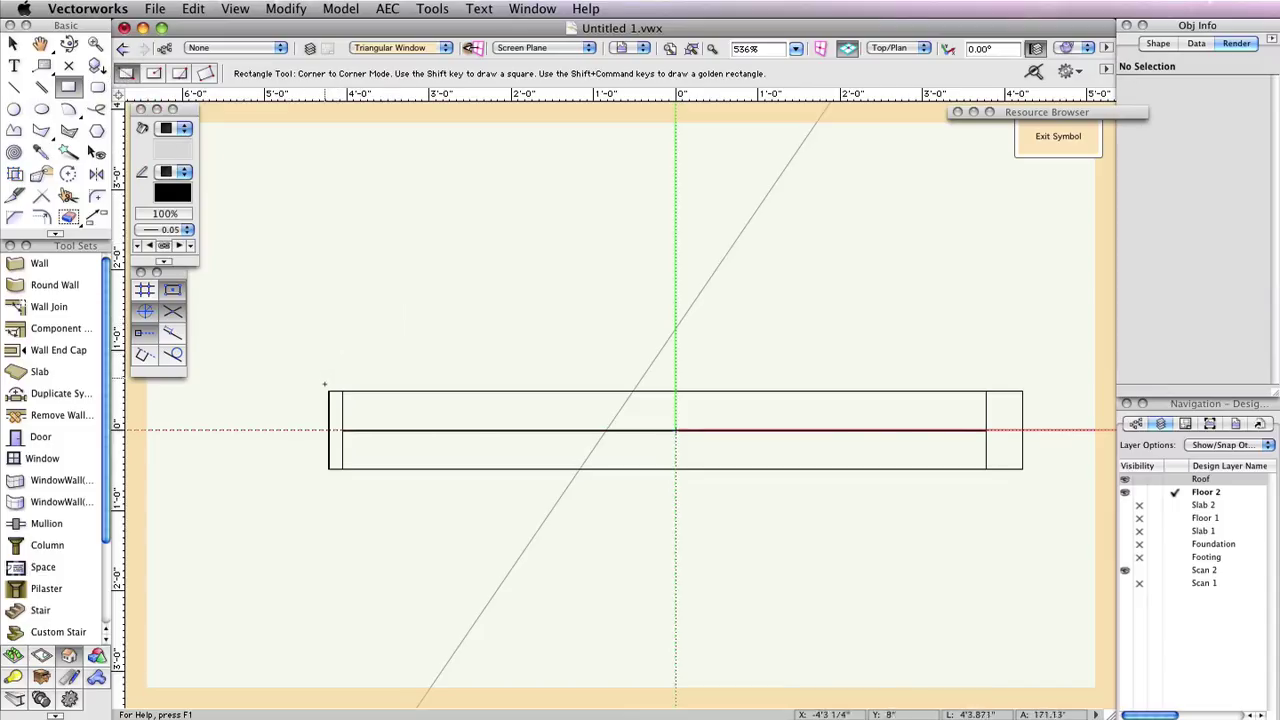
# Step: Draw a rectangle from the outline's top-left to bottom-right corner covering the window's plan footprint
pyautogui.press('z')
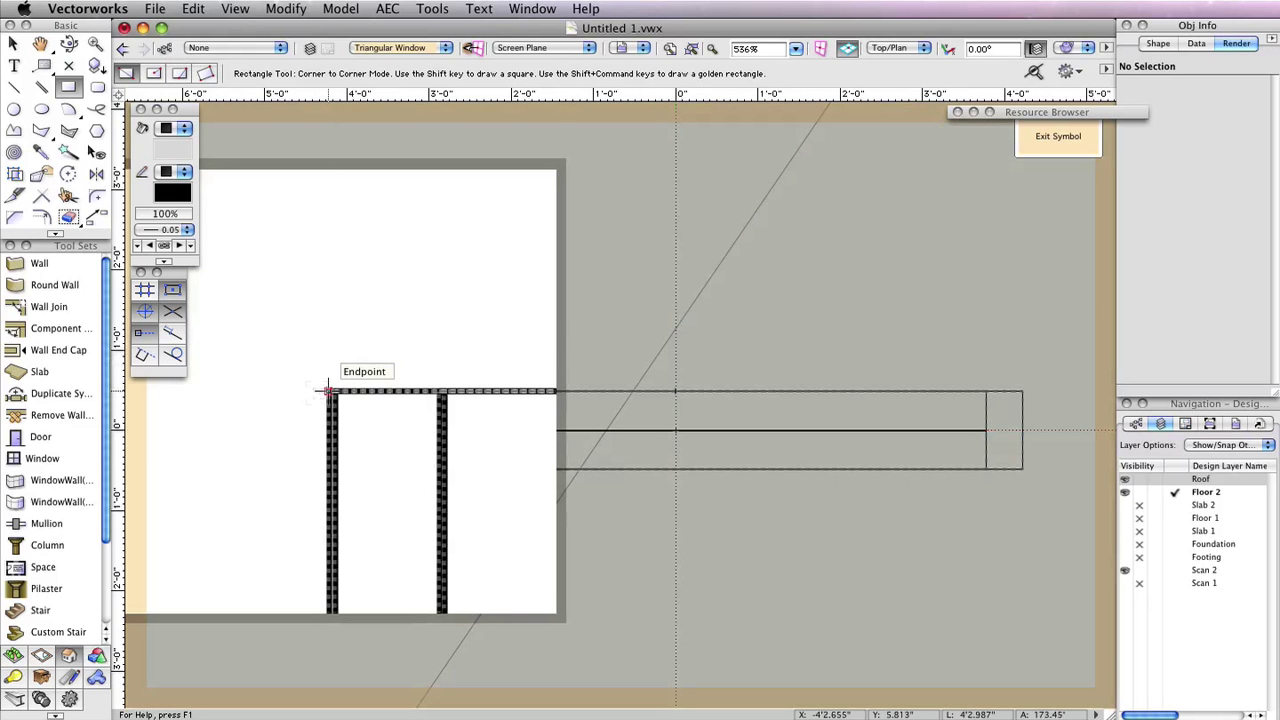
pyautogui.click(328, 390)
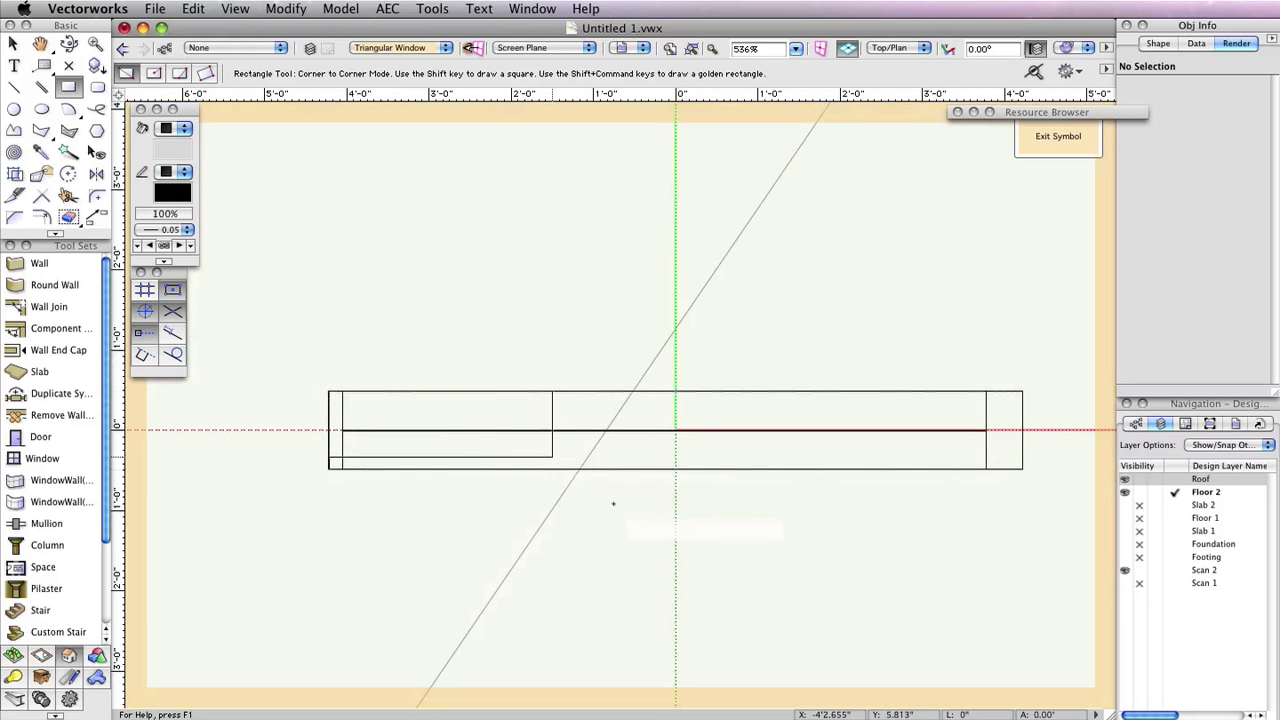
pyautogui.click(1022, 469)
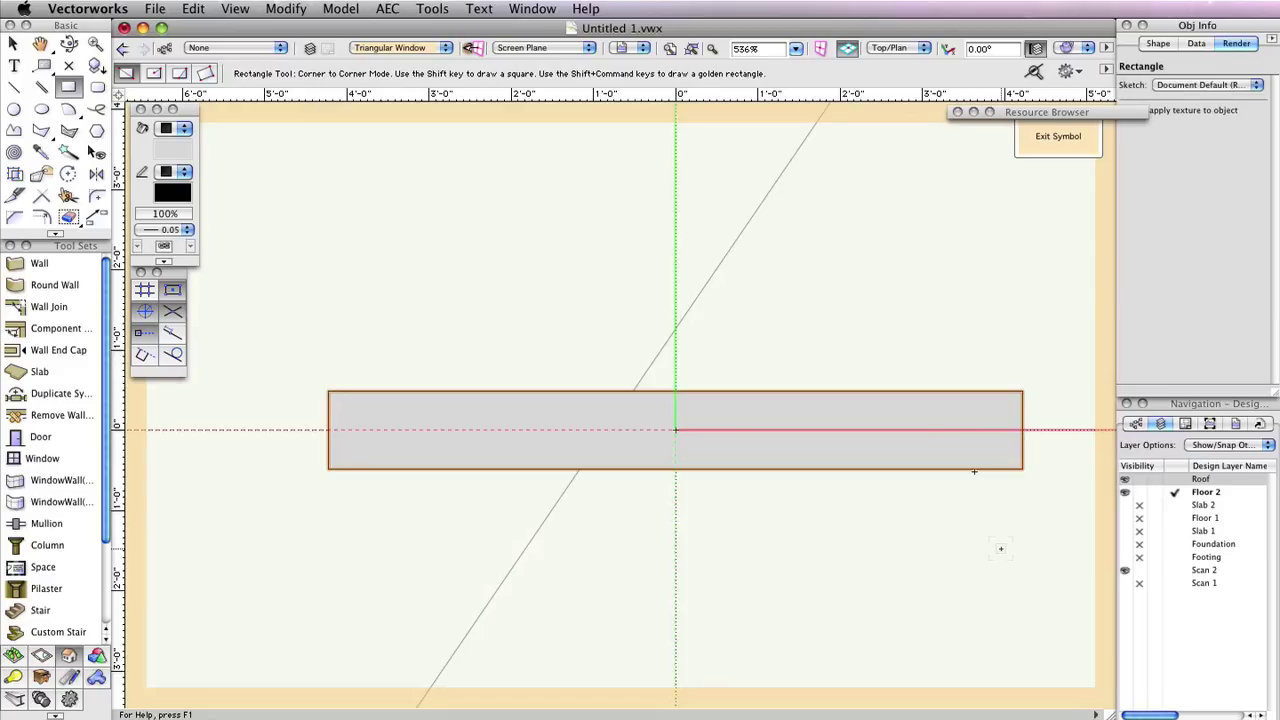
pyautogui.click(14, 86)
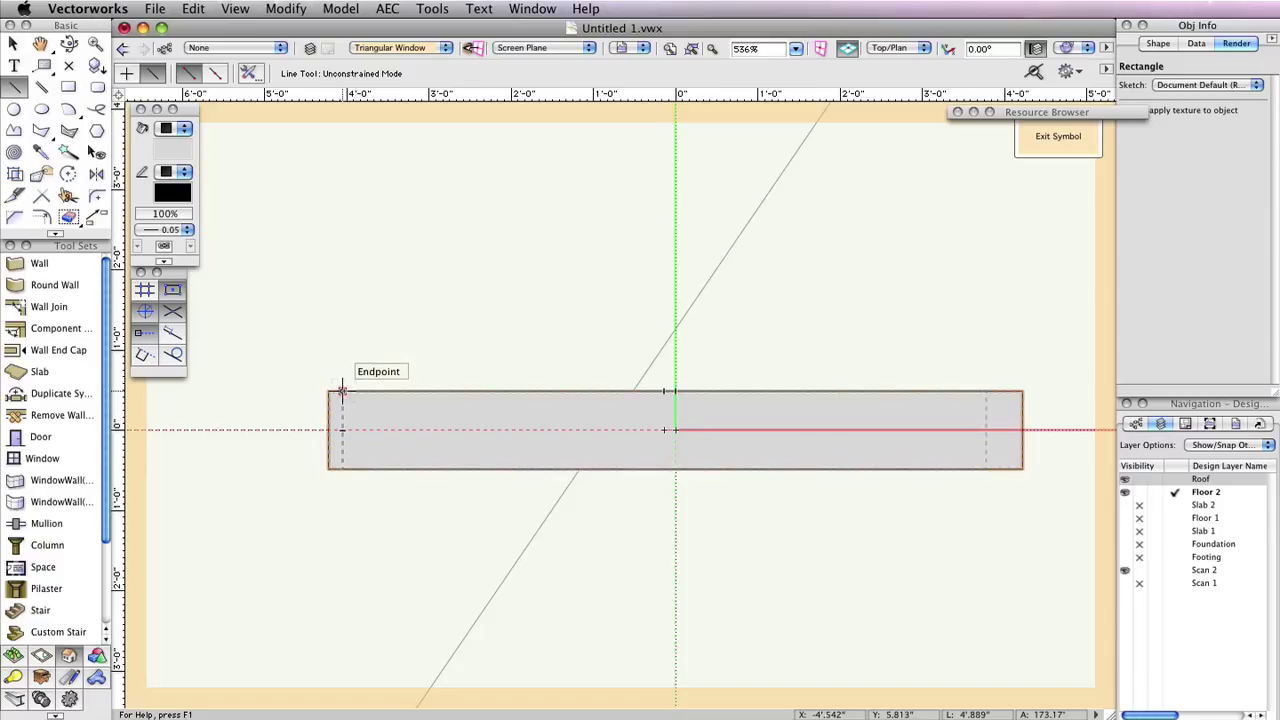
# Step: Draw vertical lines across the left and right ends of the window's plan outline
pyautogui.click(341, 390)
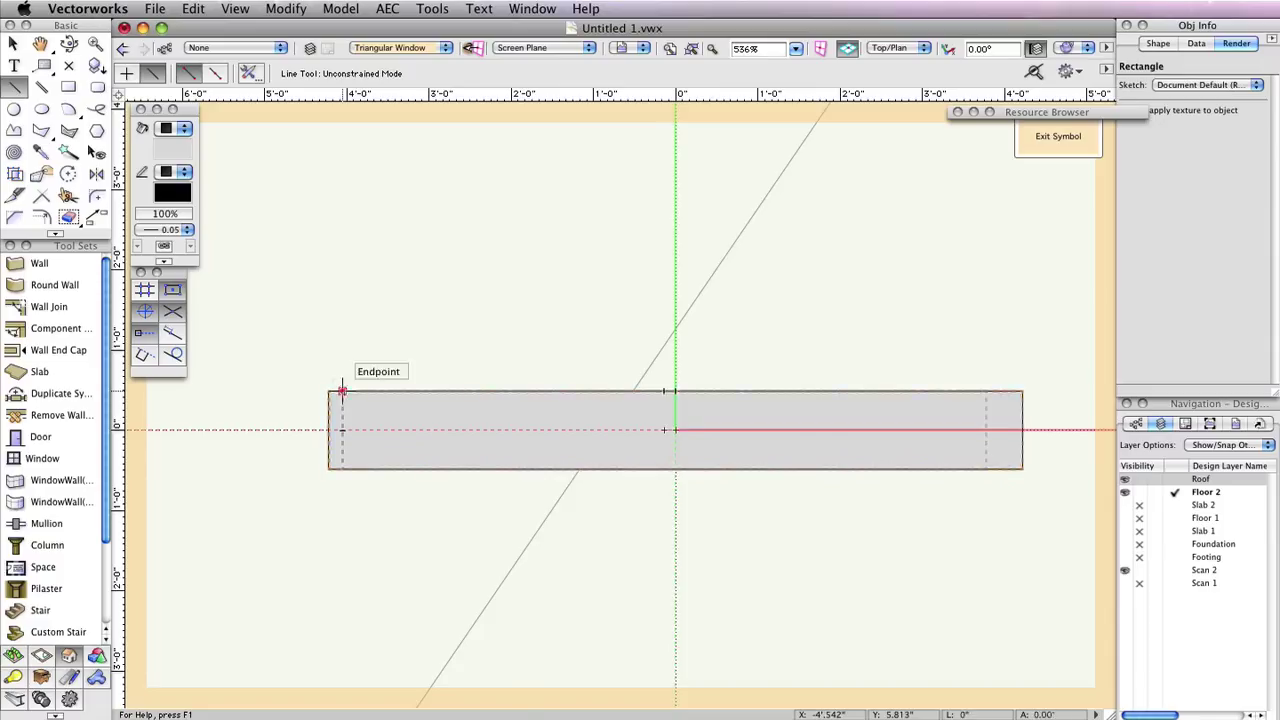
pyautogui.click(342, 468)
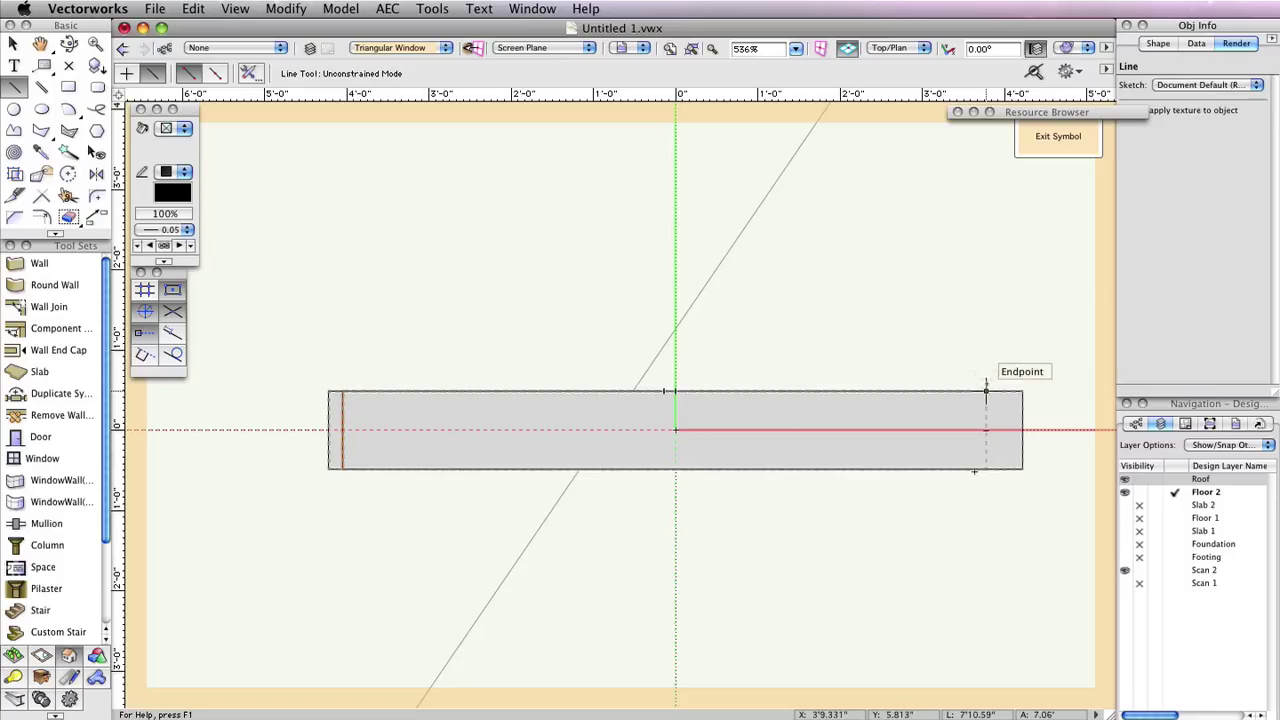
pyautogui.click(985, 390)
pyautogui.click(986, 468)
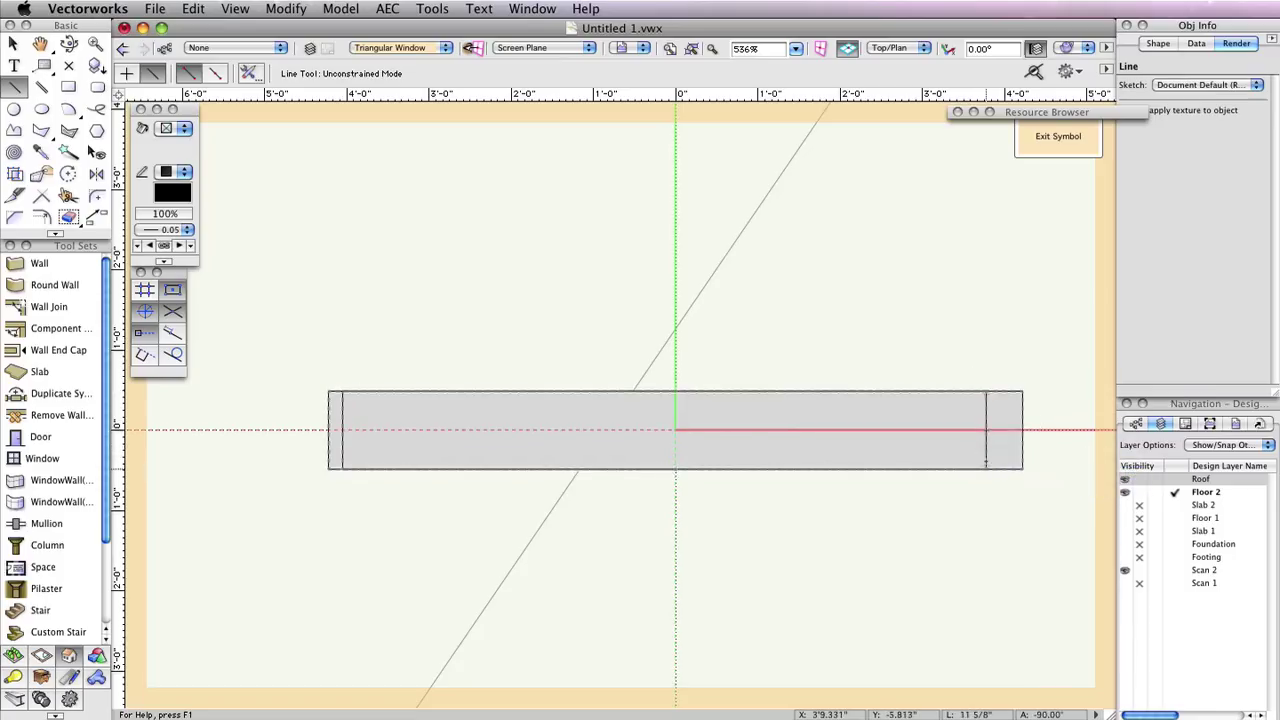
# Step: Draw a horizontal centreline across the outline, then exit symbol editing back to Floor 2
pyautogui.click(342, 430)
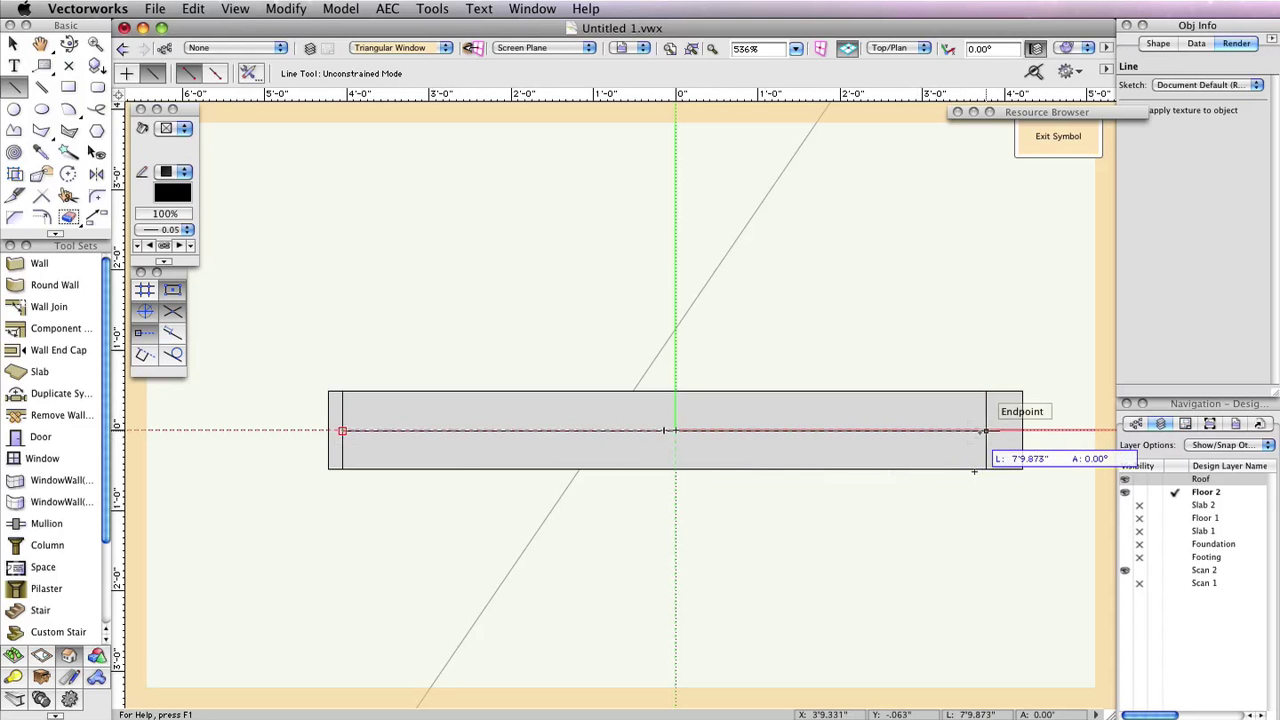
pyautogui.press('Escape')
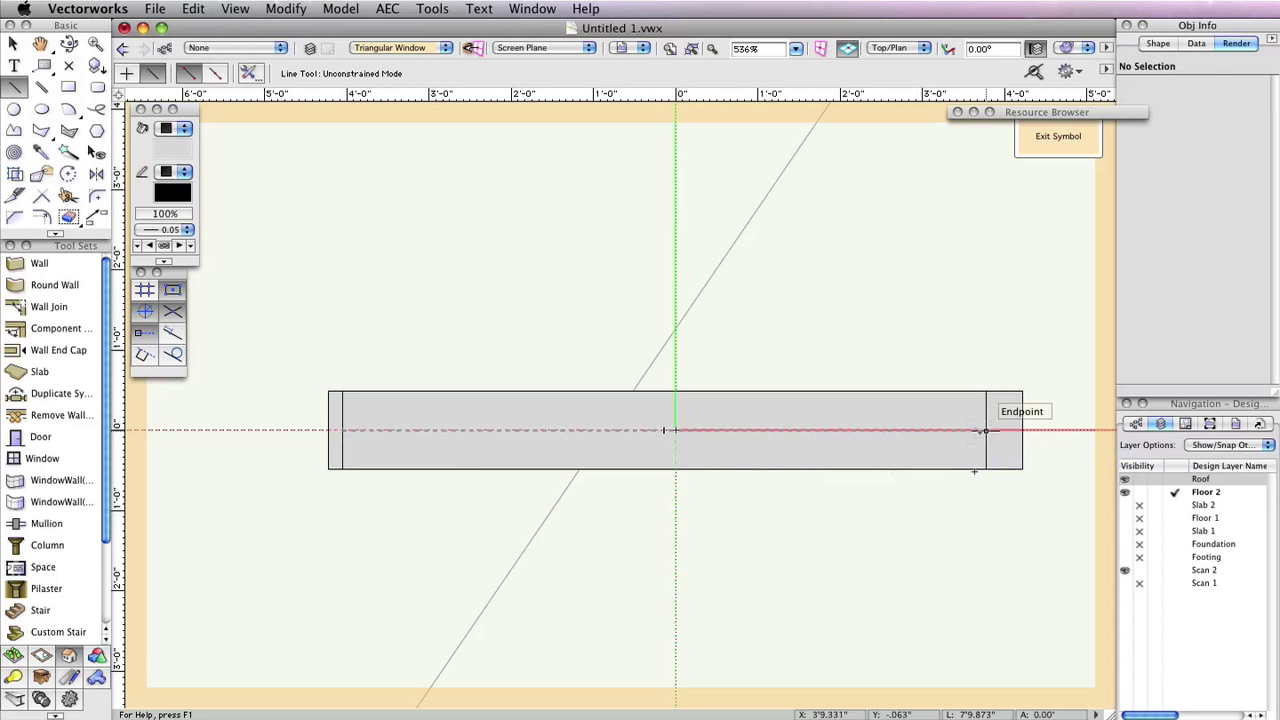
pyautogui.click(986, 430)
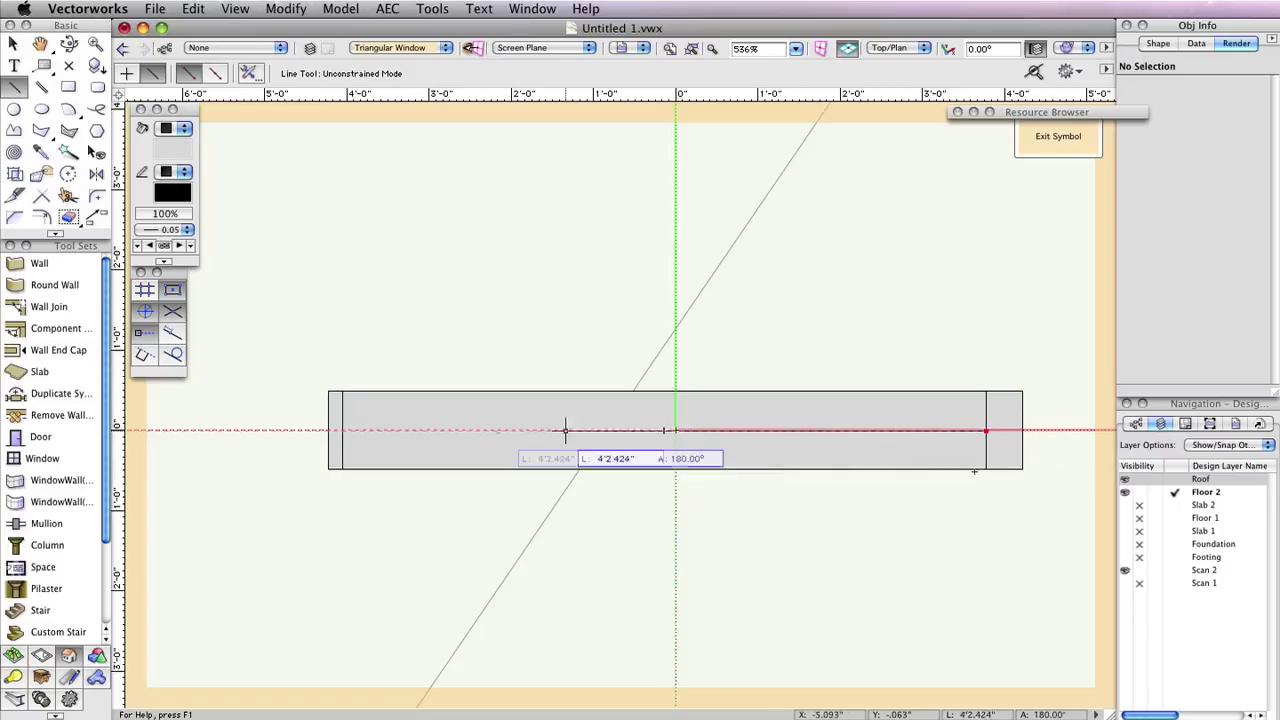
pyautogui.click(342, 430)
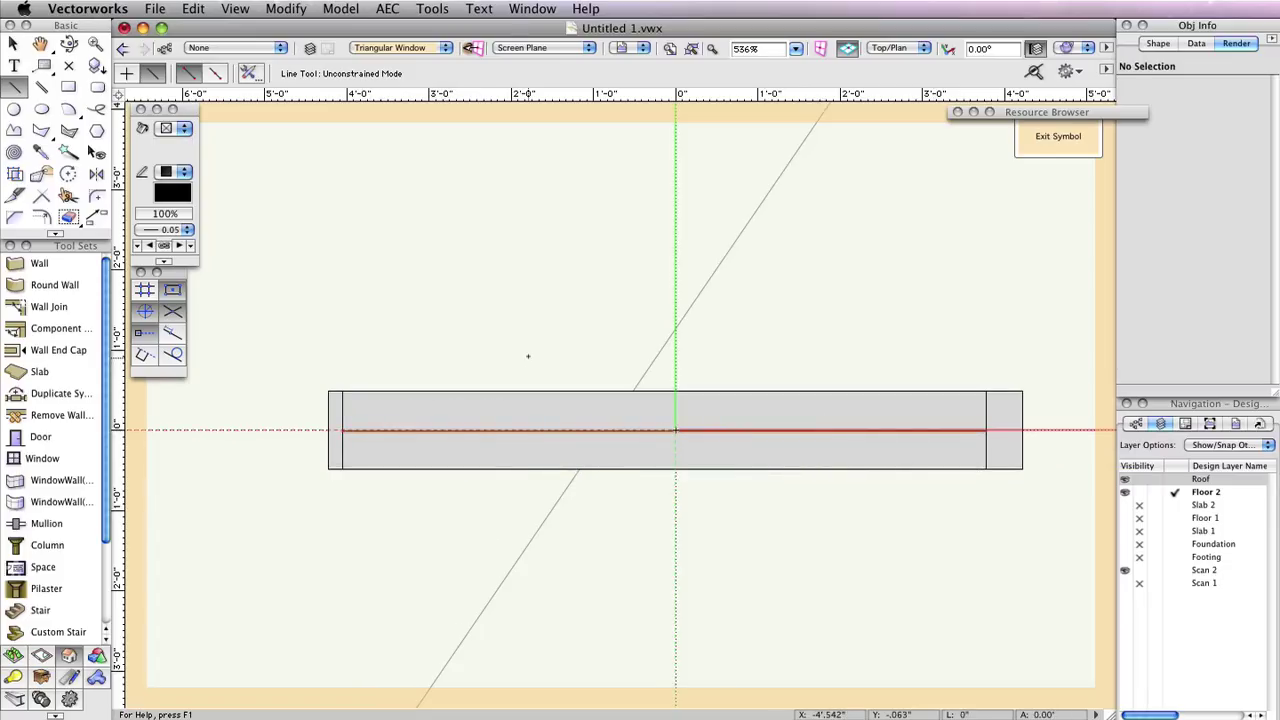
pyautogui.press('x')
pyautogui.click(1060, 135)
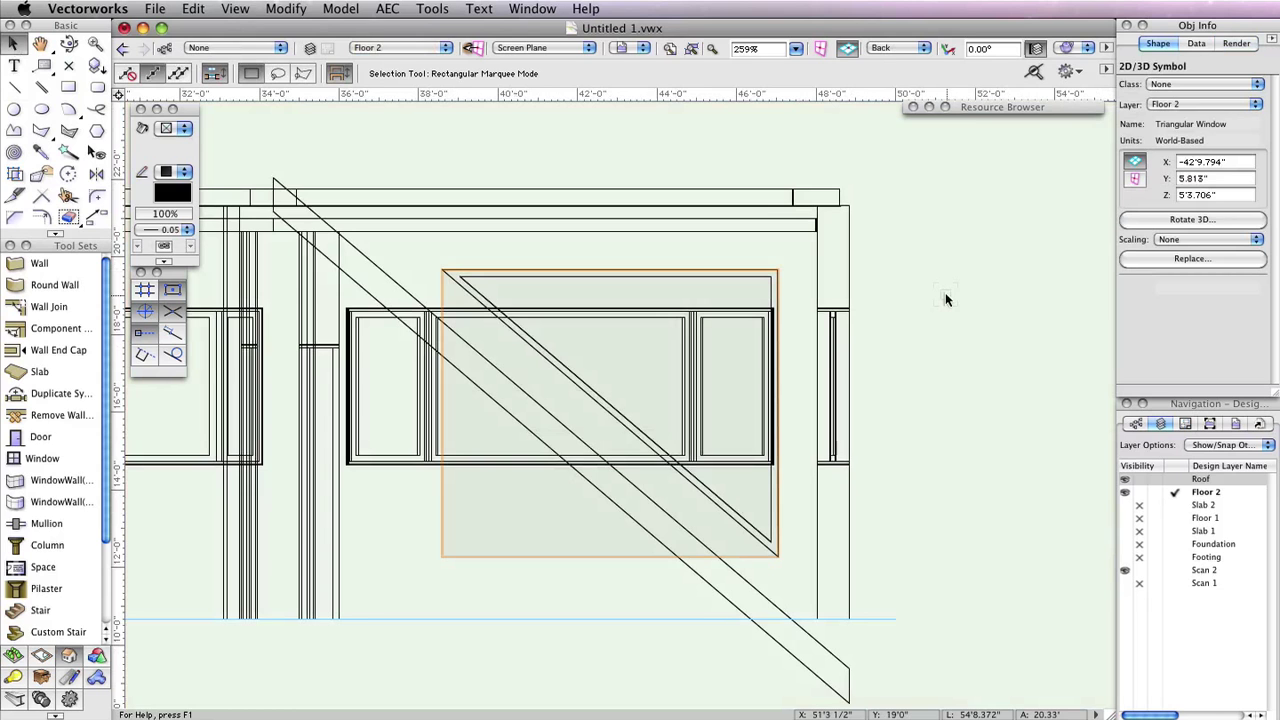
# Step: Switch to the Top/Plan view and zoom out to show the whole Floor 2 plan
pyautogui.click(896, 47)
pyautogui.click(935, 69)
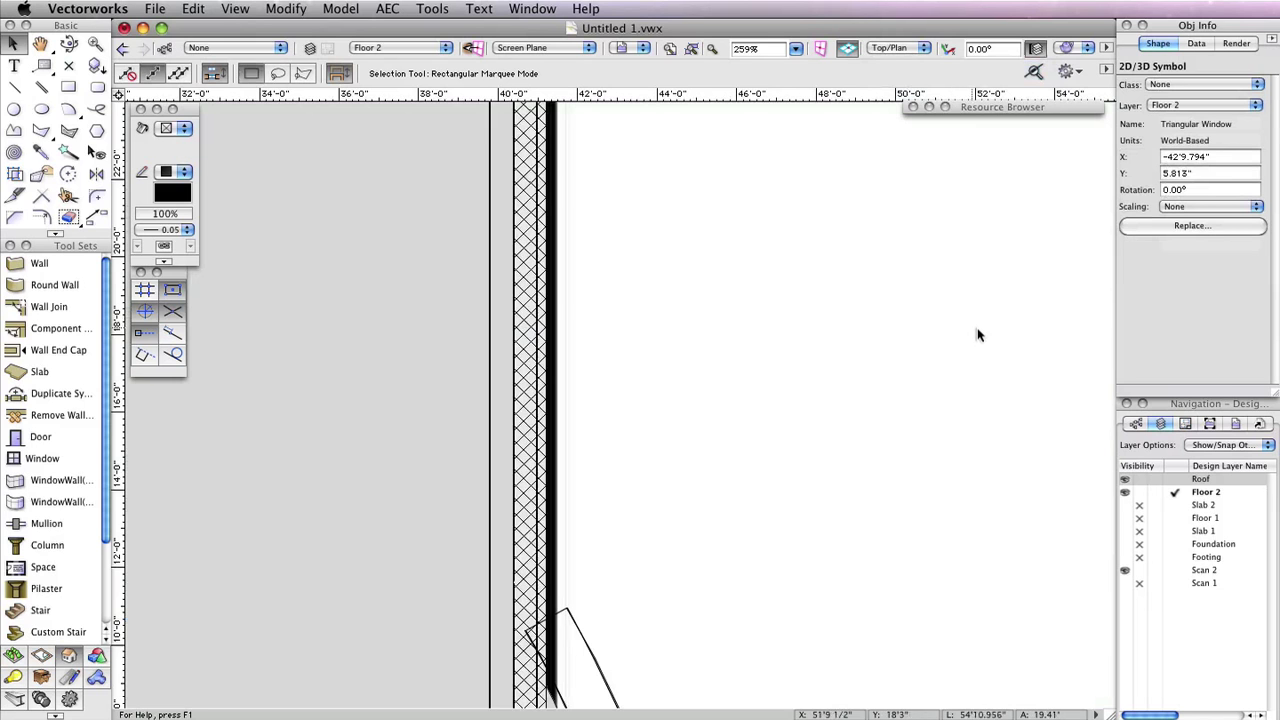
pyautogui.scroll(-10, 774, 414)
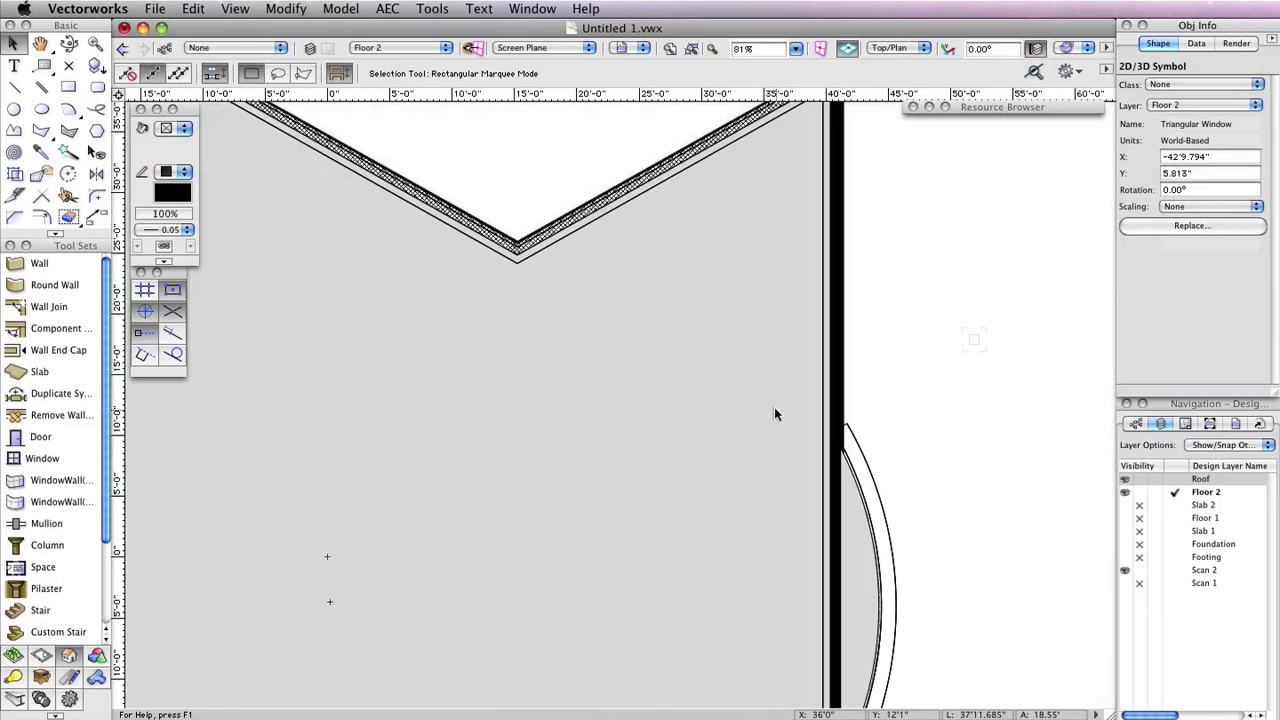
# Step: Hide the Roof layer and drag the Triangular Window onto the midpoint of the left room's top wall
pyautogui.click(1139, 480)
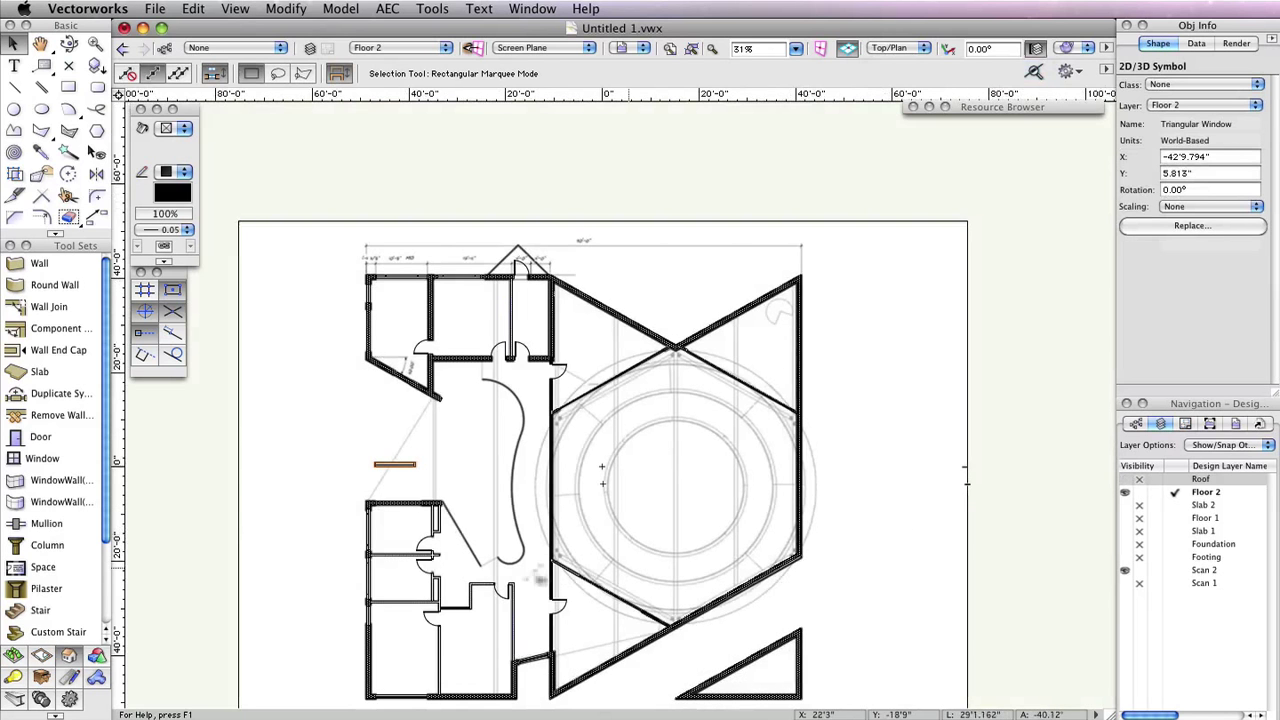
pyautogui.scroll(3, 337, 490)
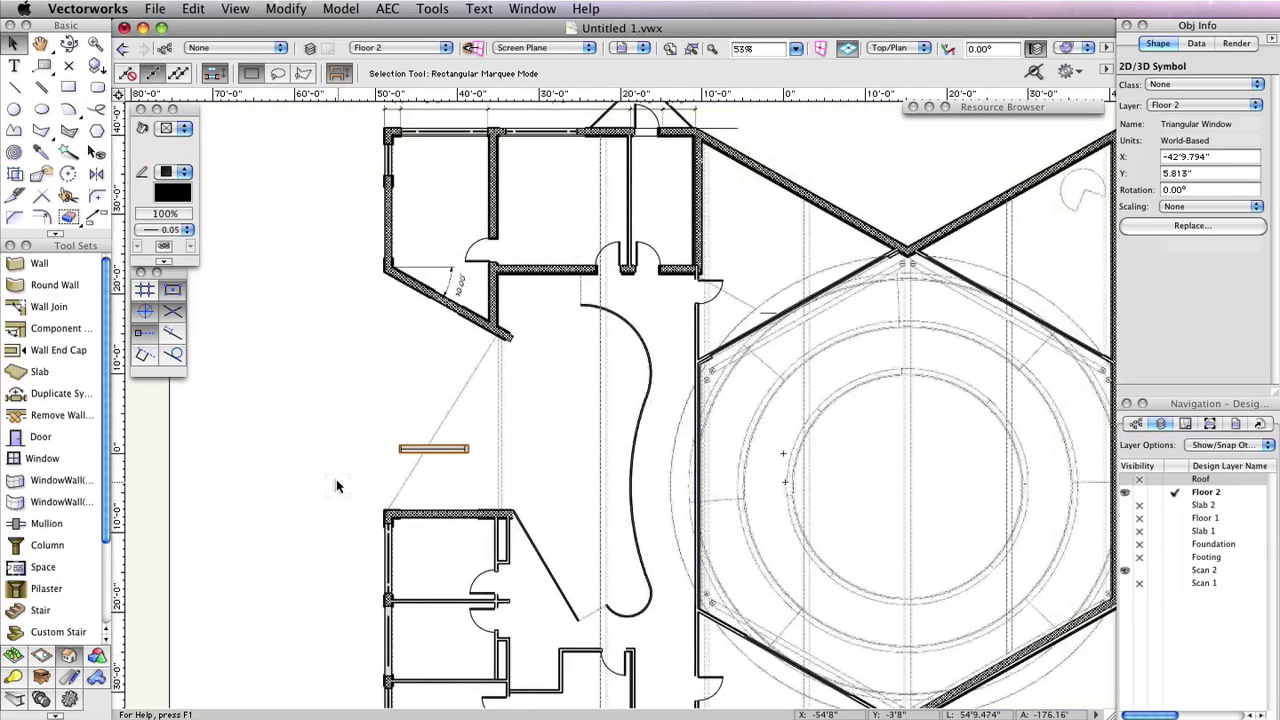
pyautogui.scroll(4, 337, 486)
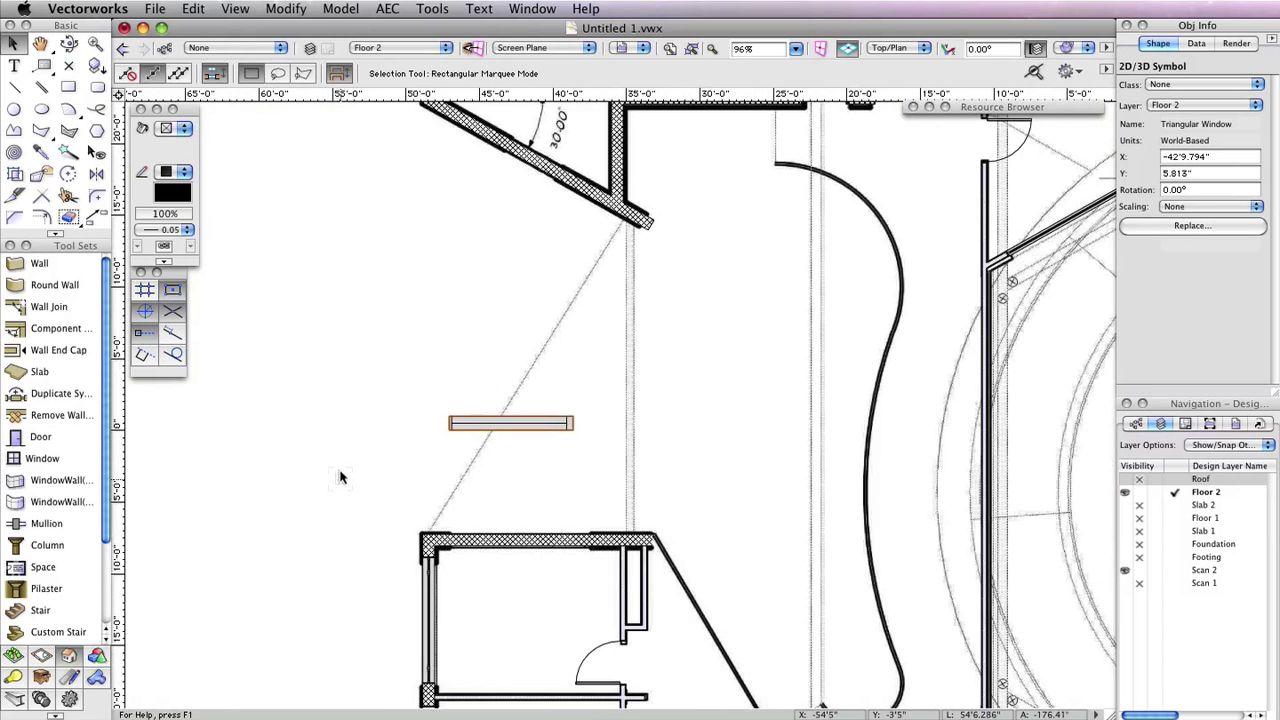
pyautogui.moveTo(334, 428); pyautogui.dragTo(332, 425, button='middle')
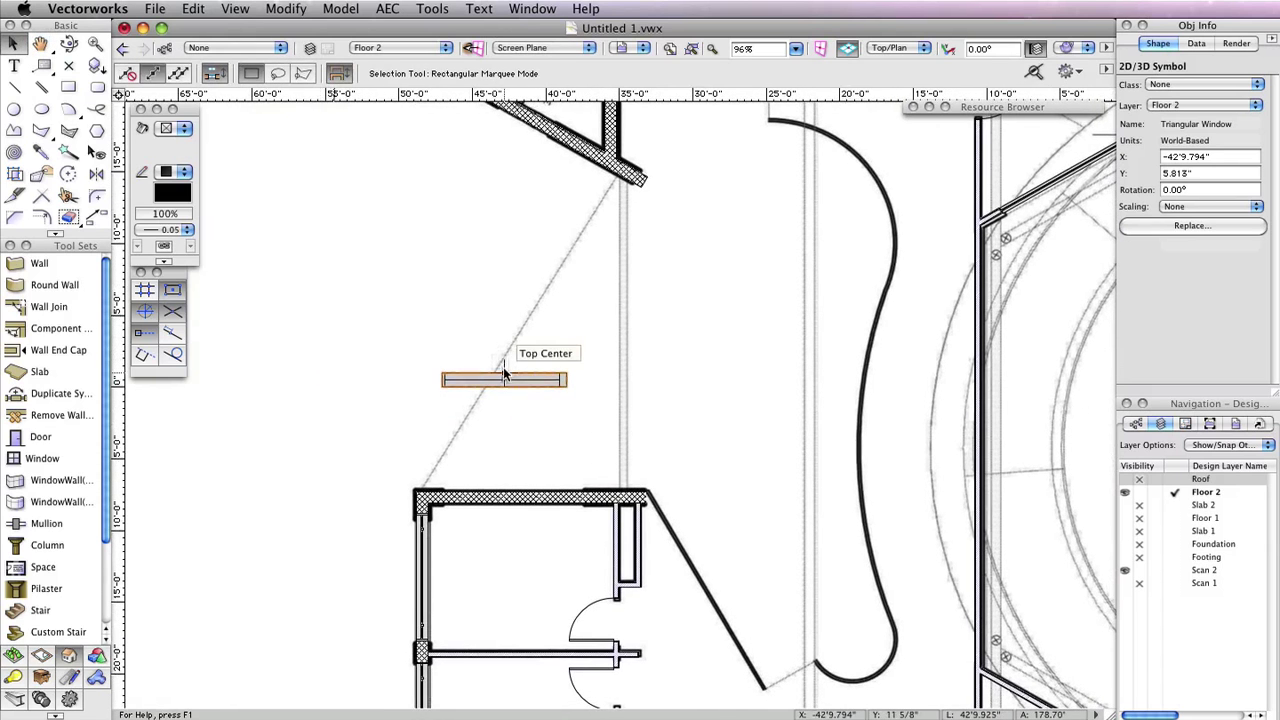
pyautogui.moveTo(504, 379); pyautogui.dragTo(506, 494)
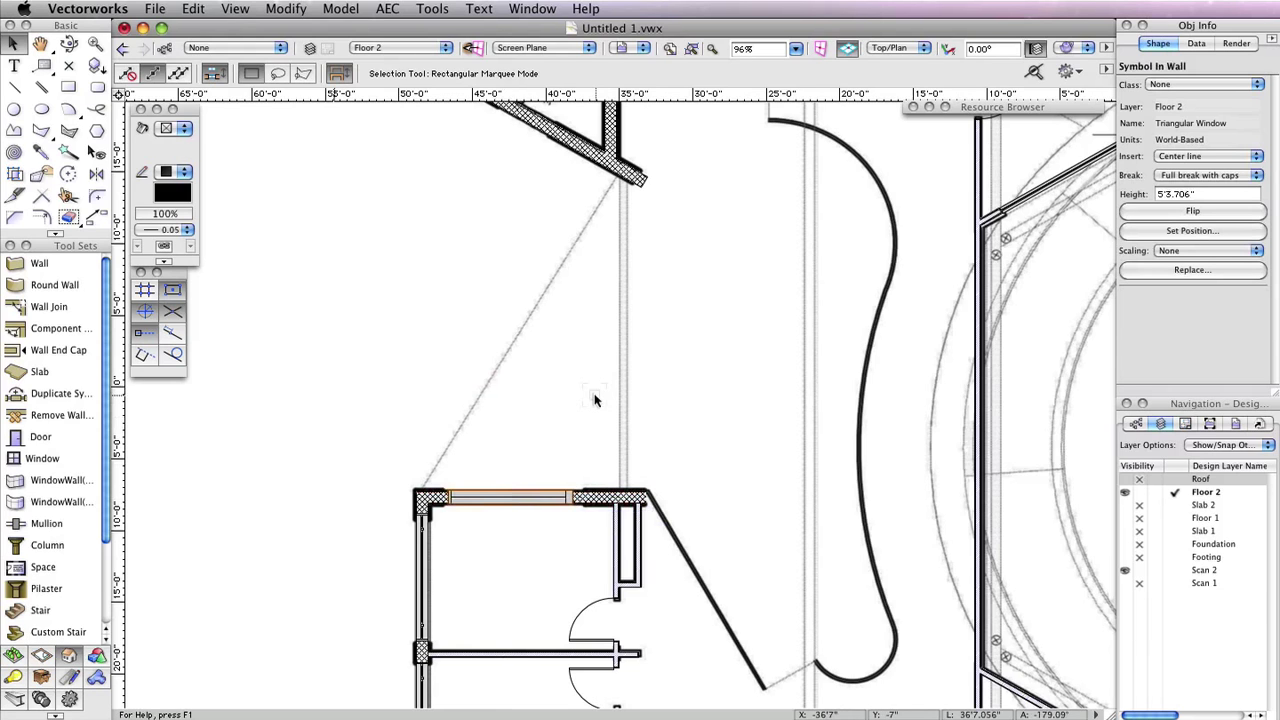
pyautogui.click(594, 400)
pyautogui.click(1068, 48)
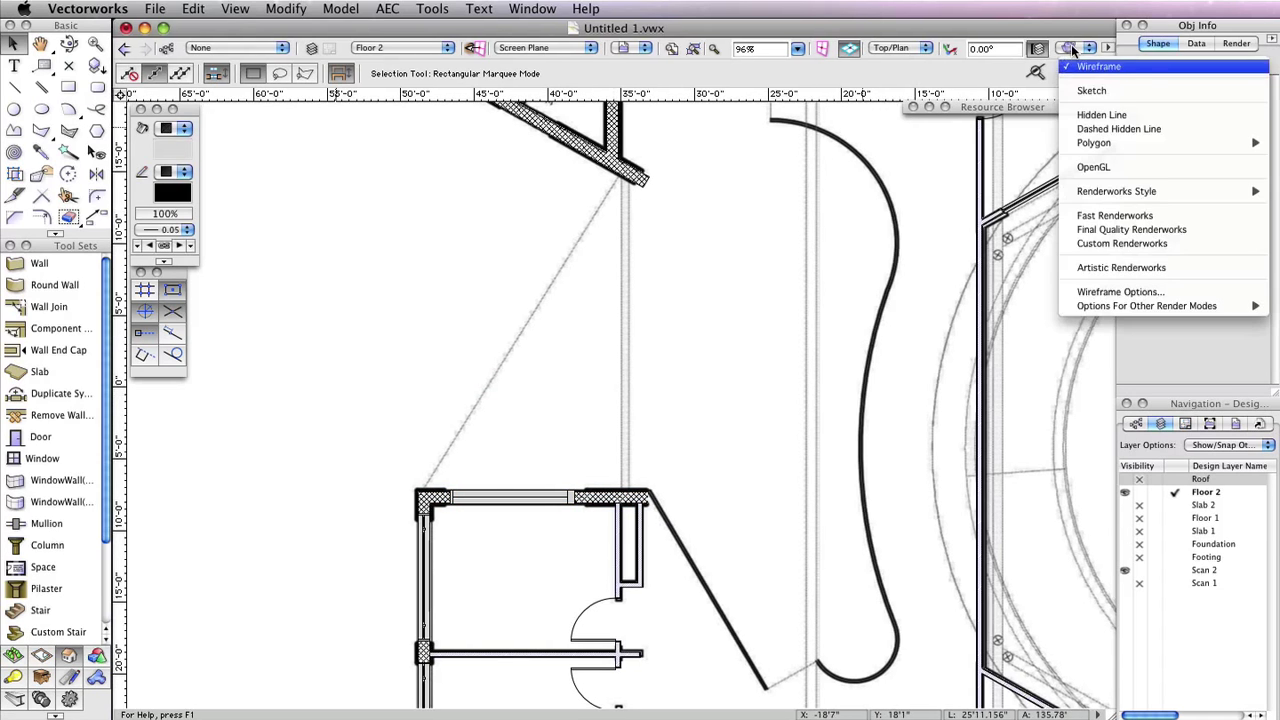
pyautogui.click(1093, 167)
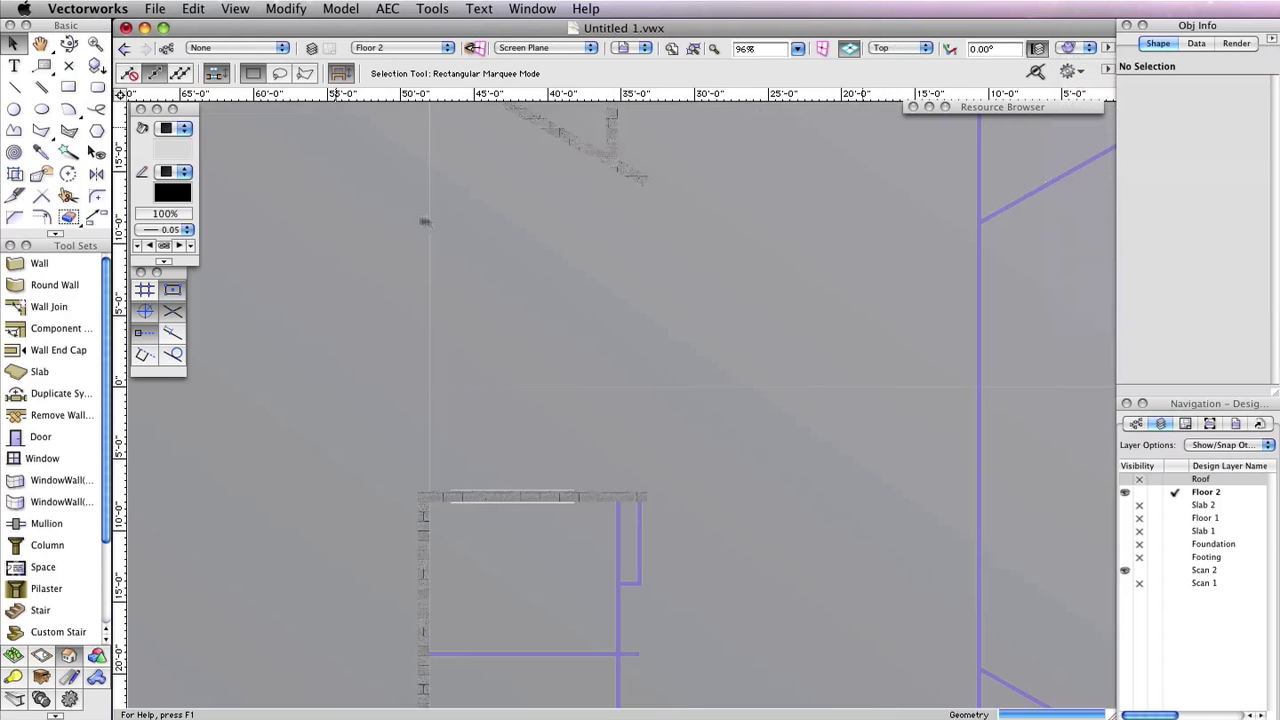
pyautogui.click(68, 44)
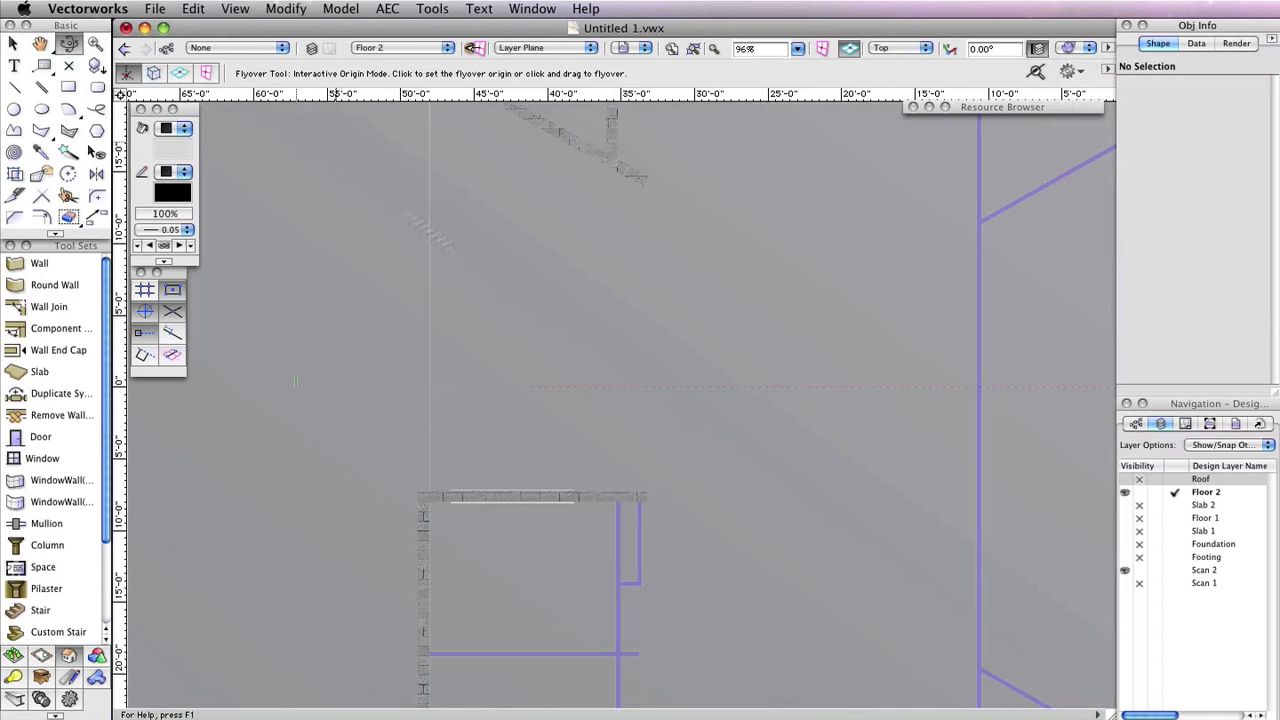
pyautogui.press('x')
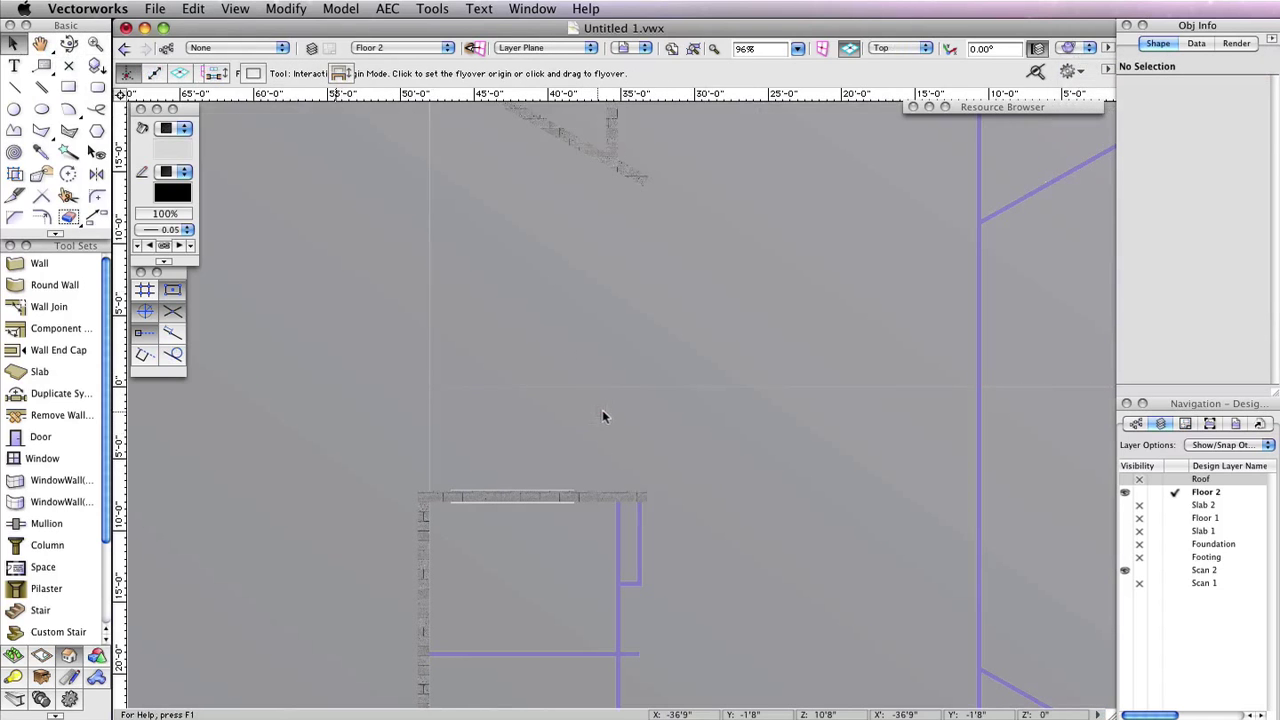
pyautogui.click(68, 44)
pyautogui.moveTo(618, 364); pyautogui.dragTo(617, 423)
pyautogui.press('h')
pyautogui.click(912, 48)
pyautogui.click(945, 70)
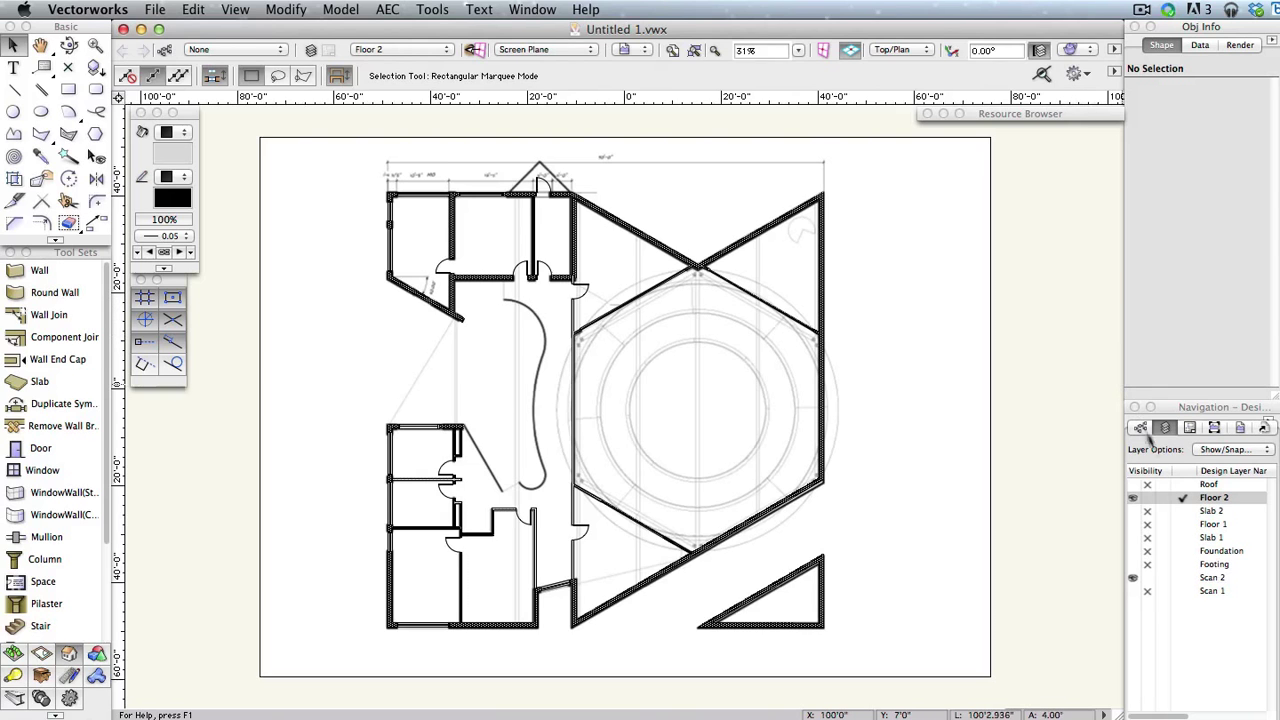
pyautogui.click(1148, 498)
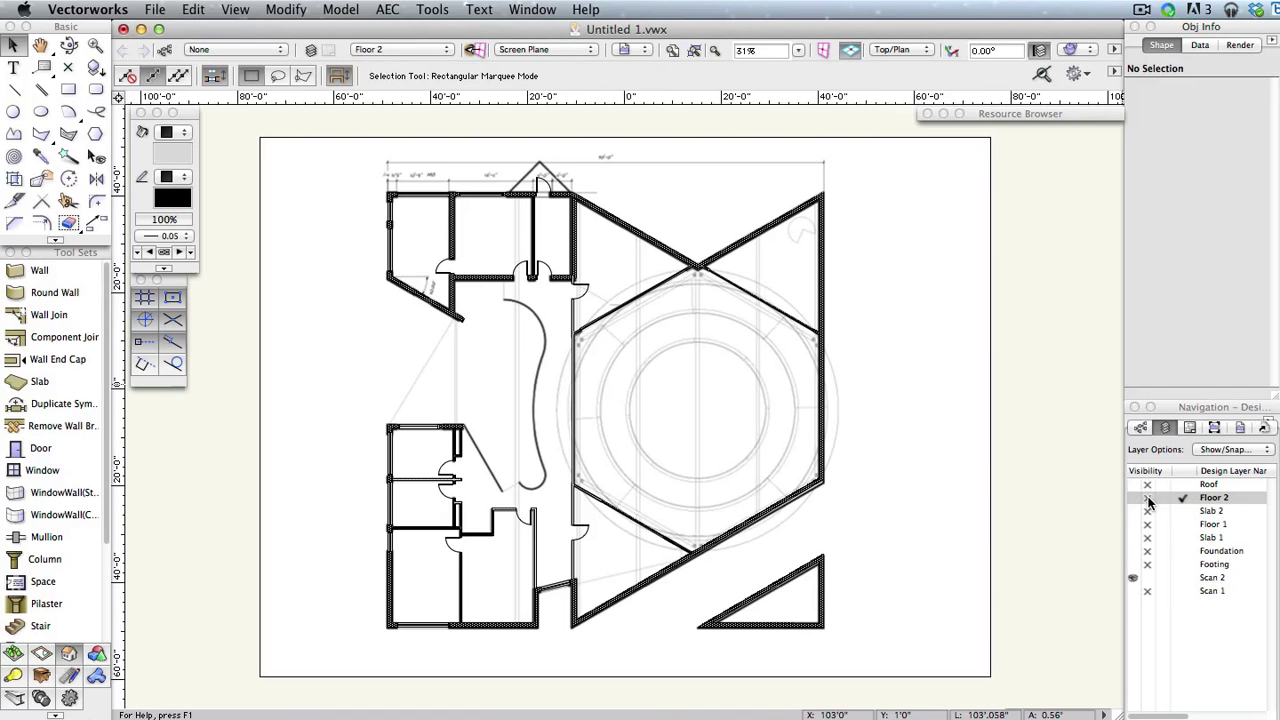
# Step: Hide Scan 2, show Floor 1 and Scan 1, and make Floor 1 the active layer
pyautogui.click(1147, 580)
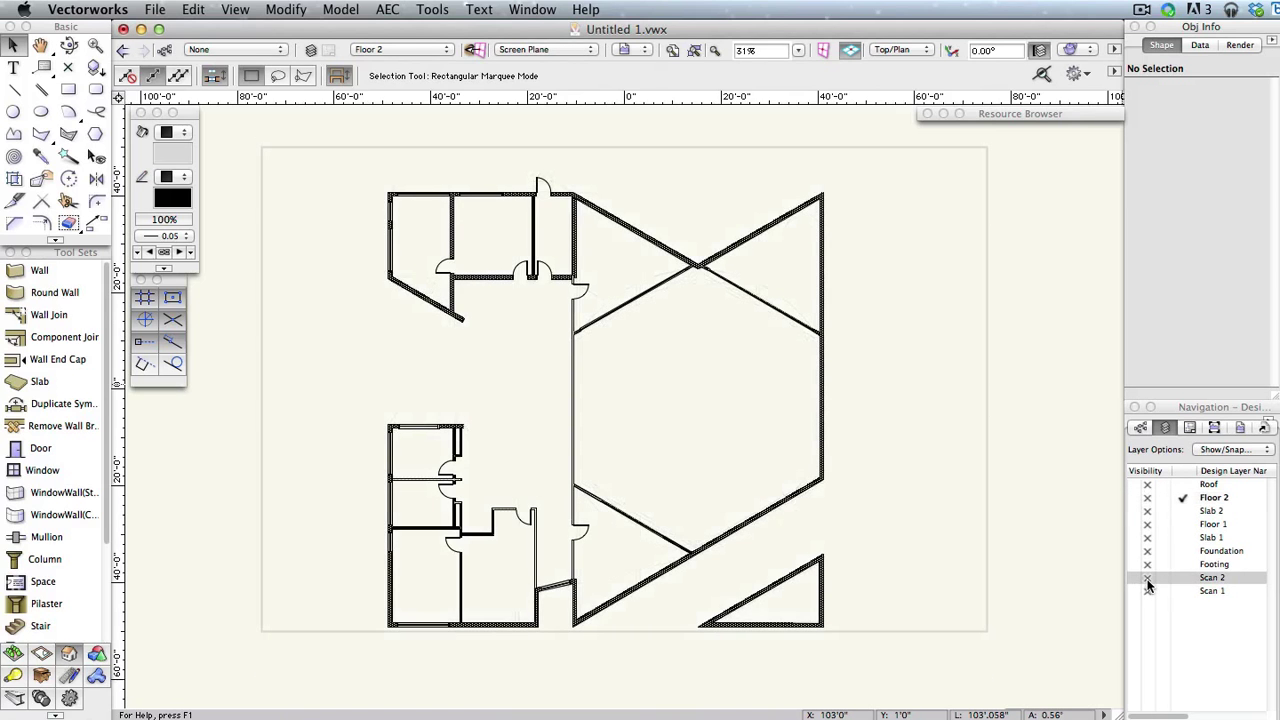
pyautogui.click(1134, 524)
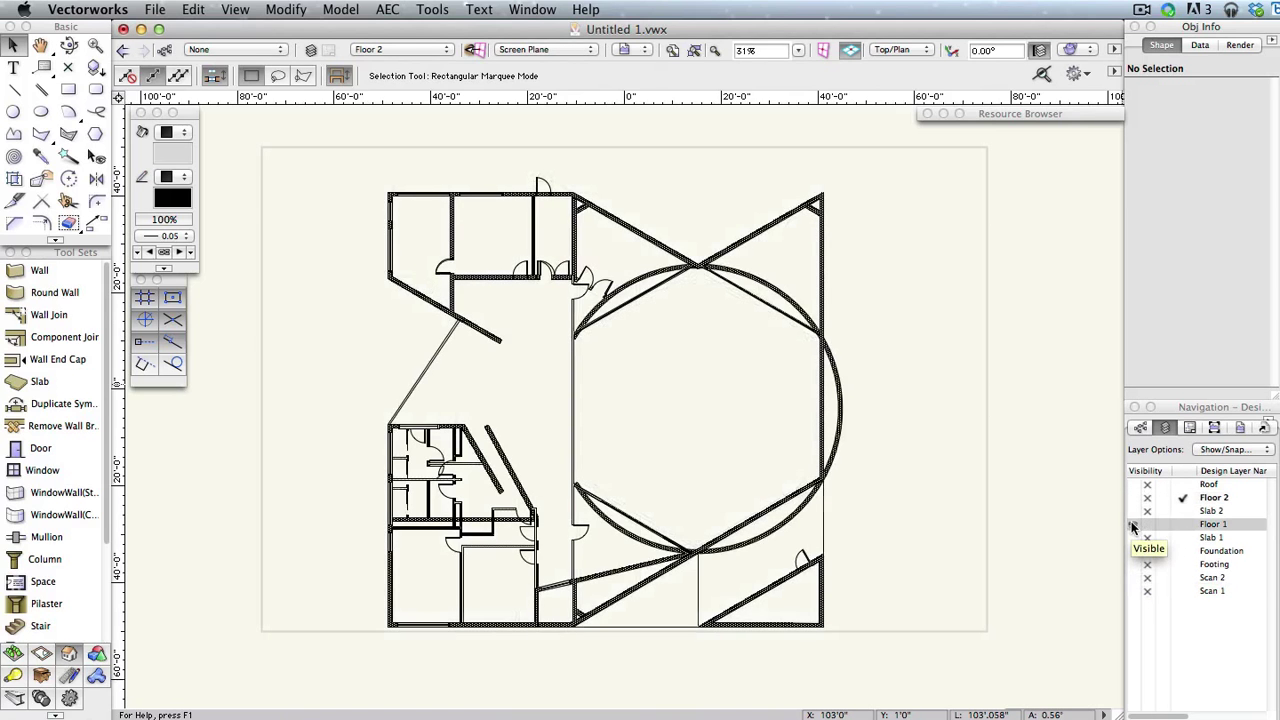
pyautogui.click(1134, 591)
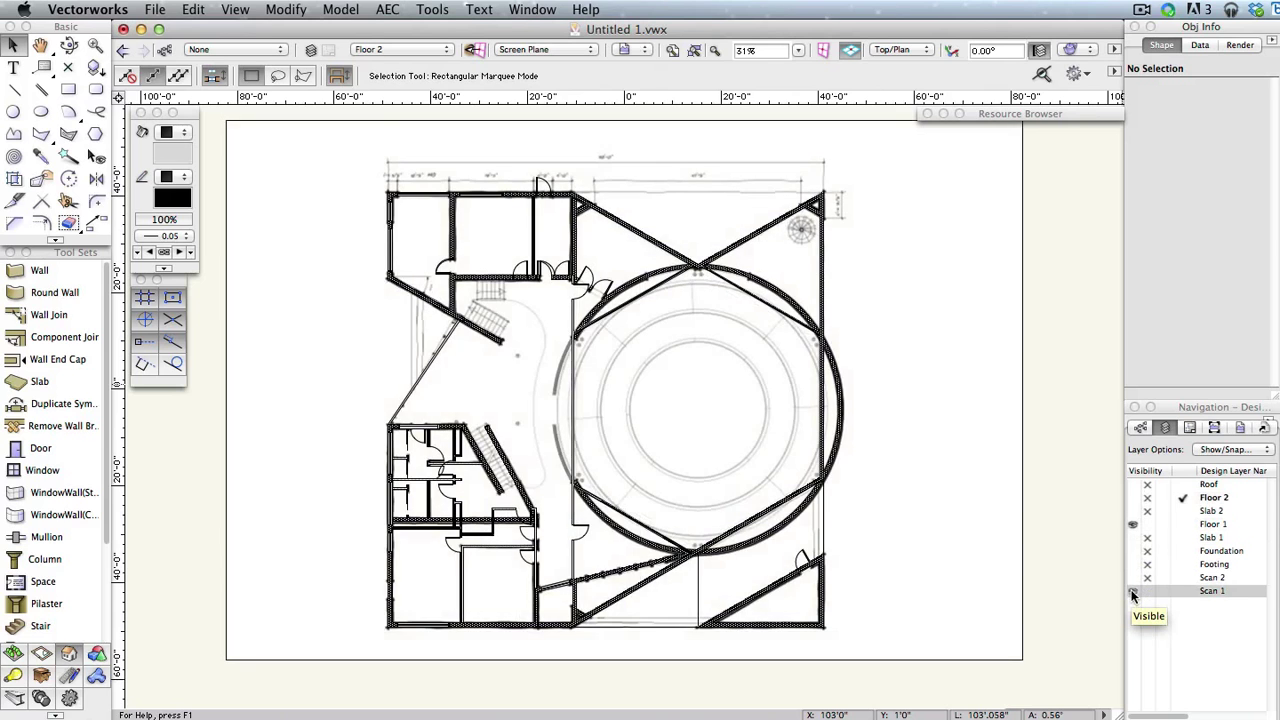
pyautogui.click(1184, 524)
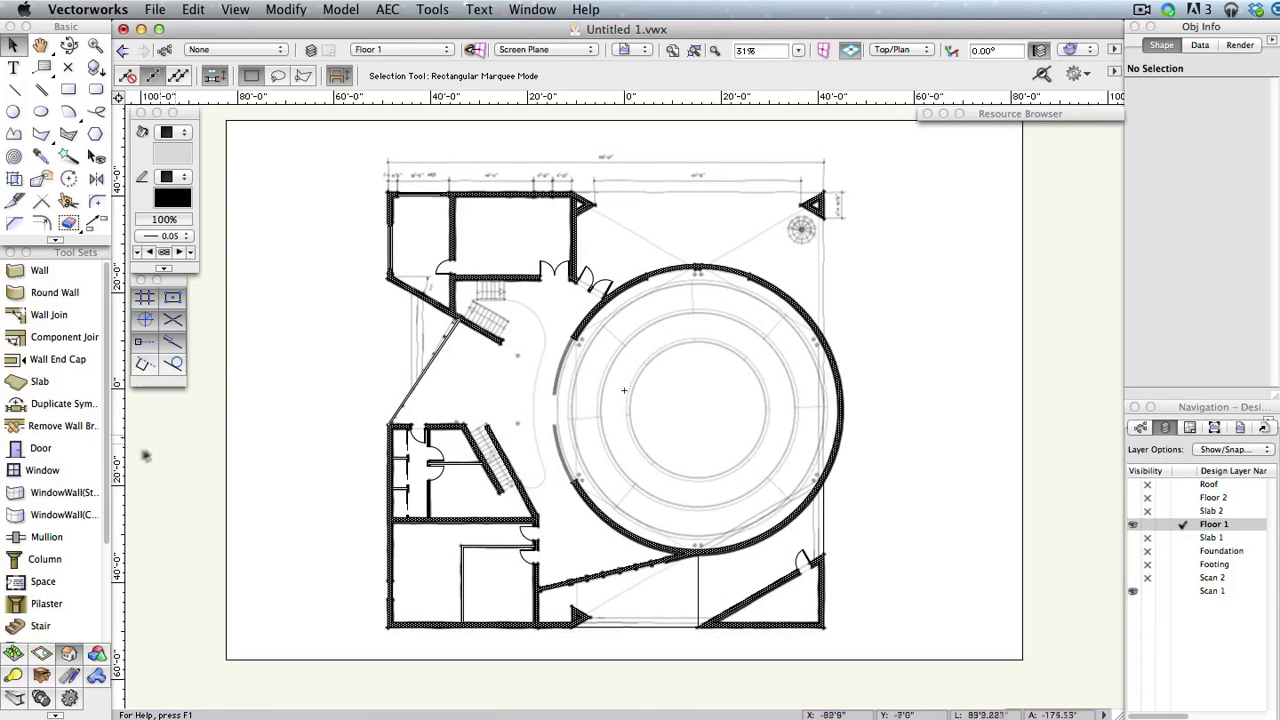
pyautogui.click(45, 472)
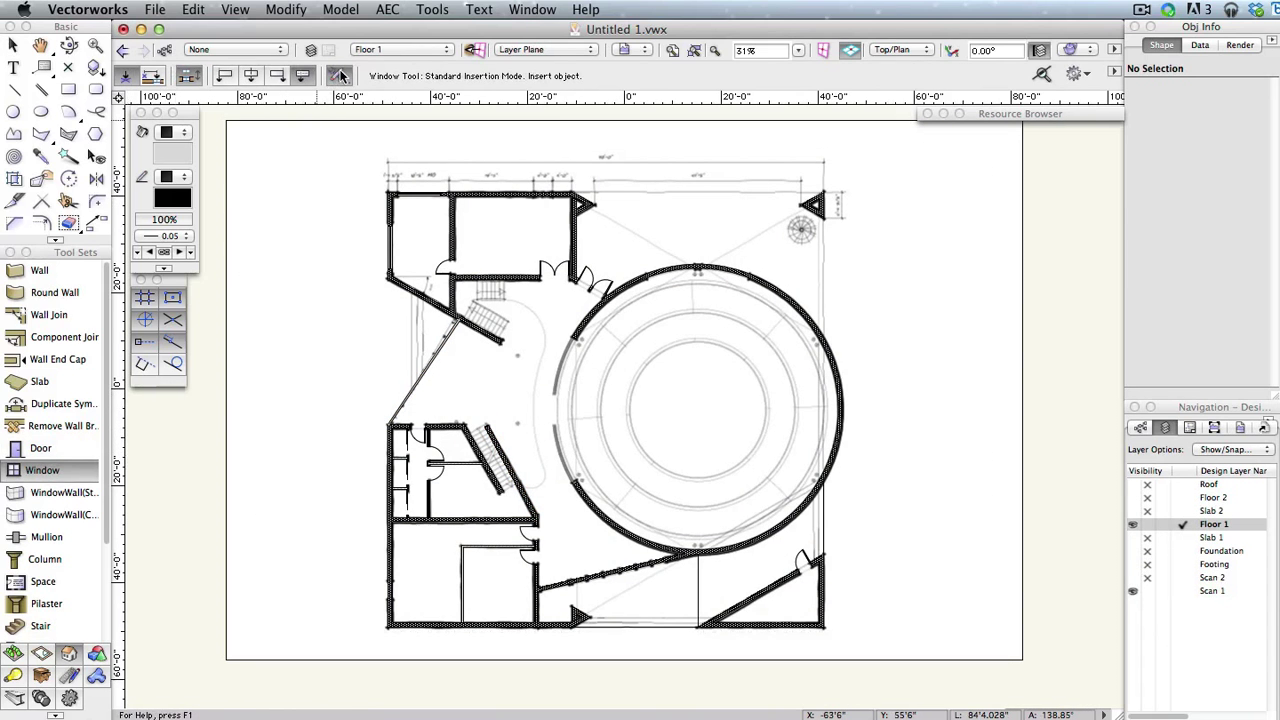
# Step: Set the window preferences to a Circle shape with width 48 and elevation in wall 48
pyautogui.click(340, 76)
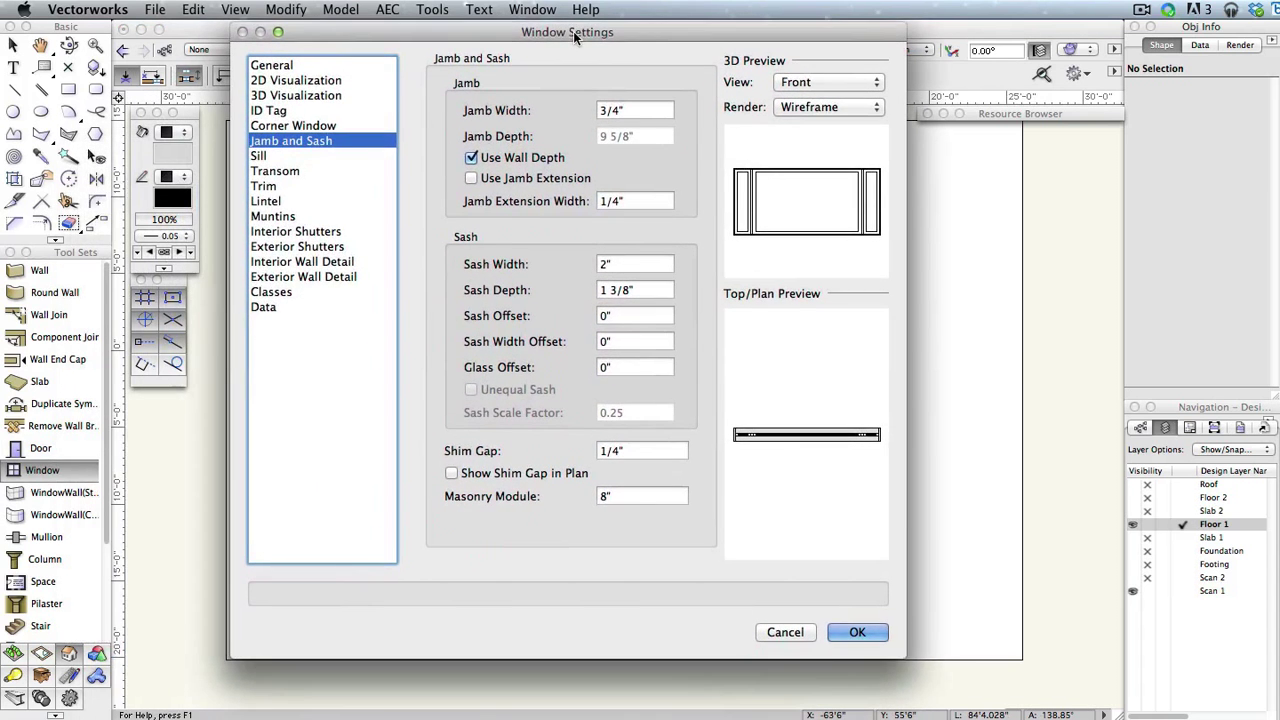
pyautogui.click(293, 67)
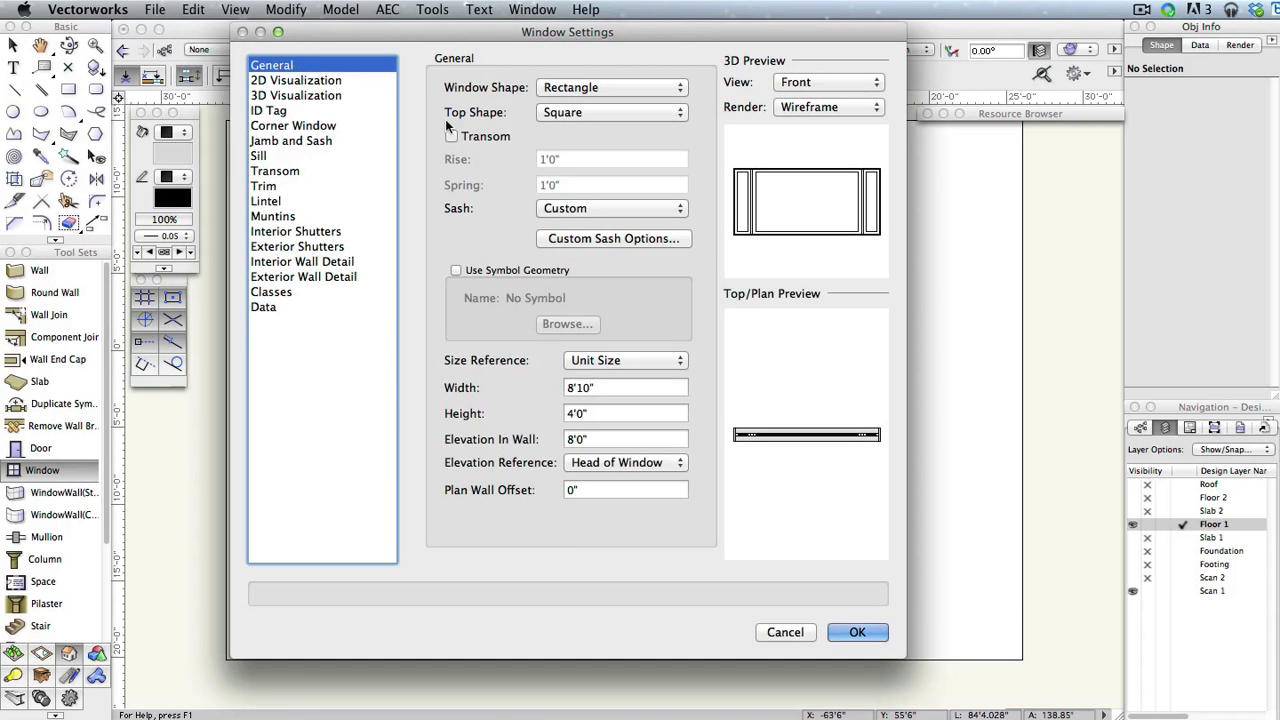
pyautogui.click(590, 92)
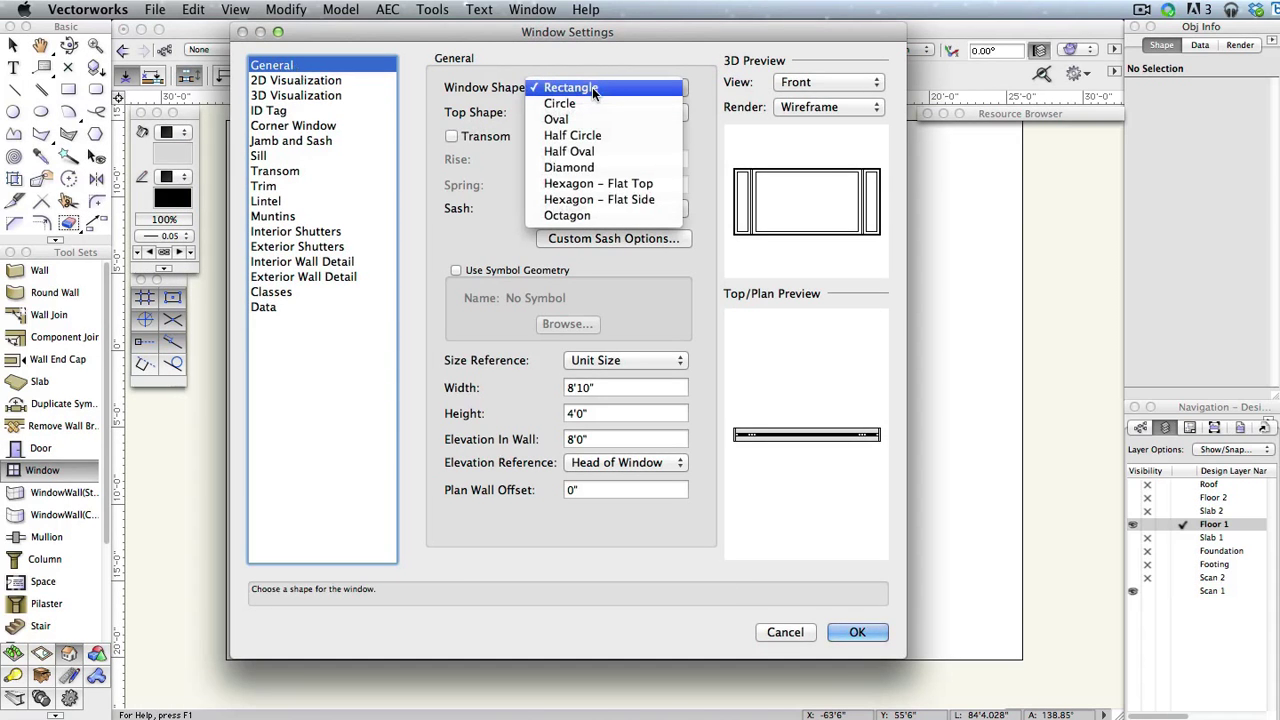
pyautogui.click(586, 104)
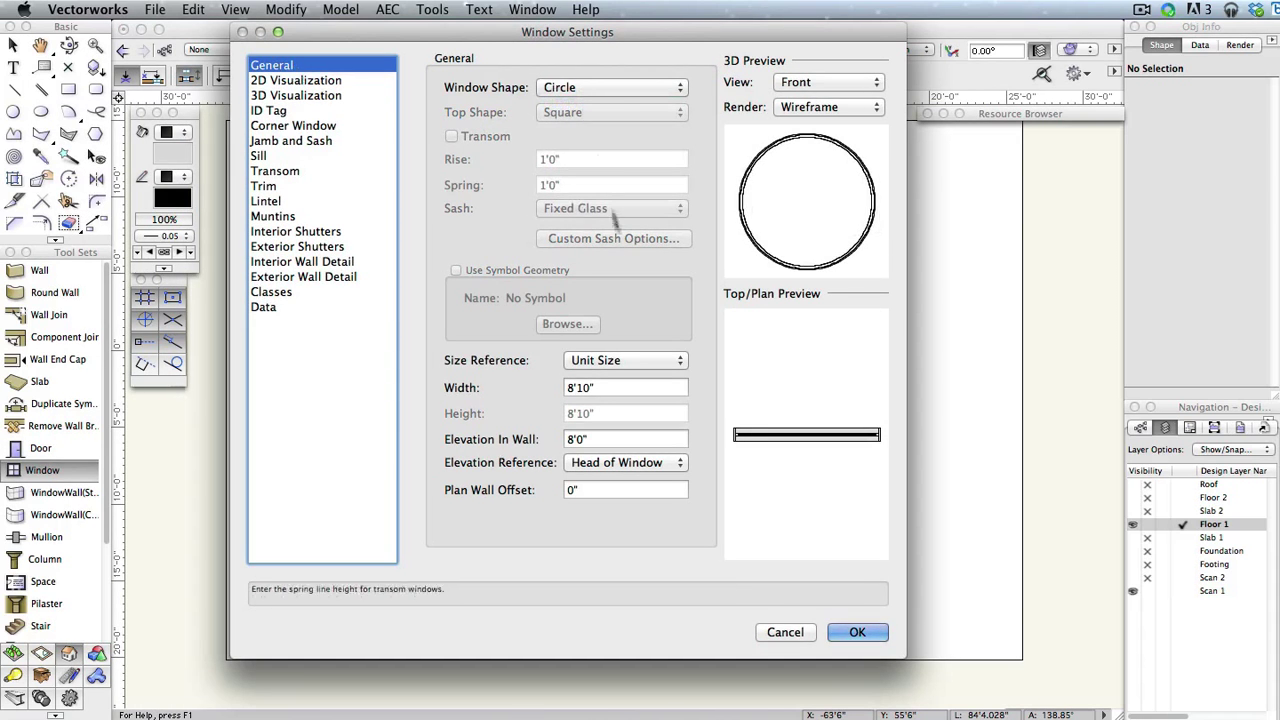
pyautogui.click(575, 387)
pyautogui.write('48')
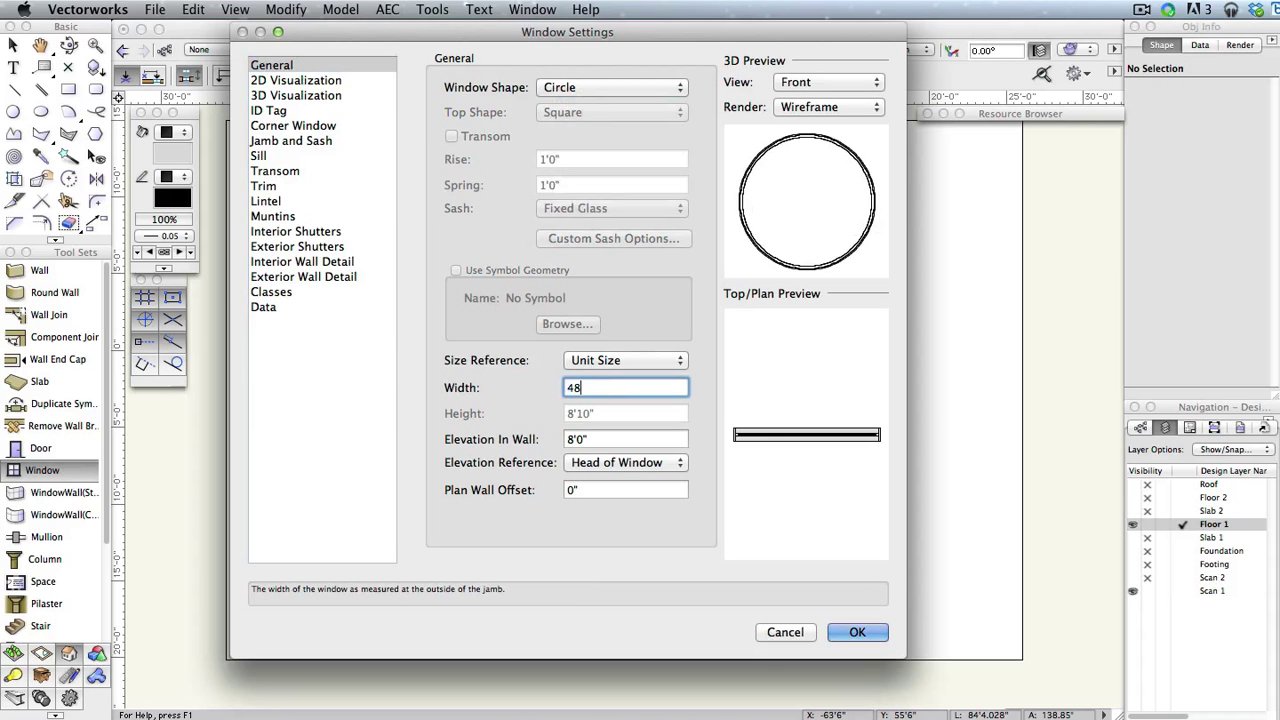
pyautogui.press('Tab')
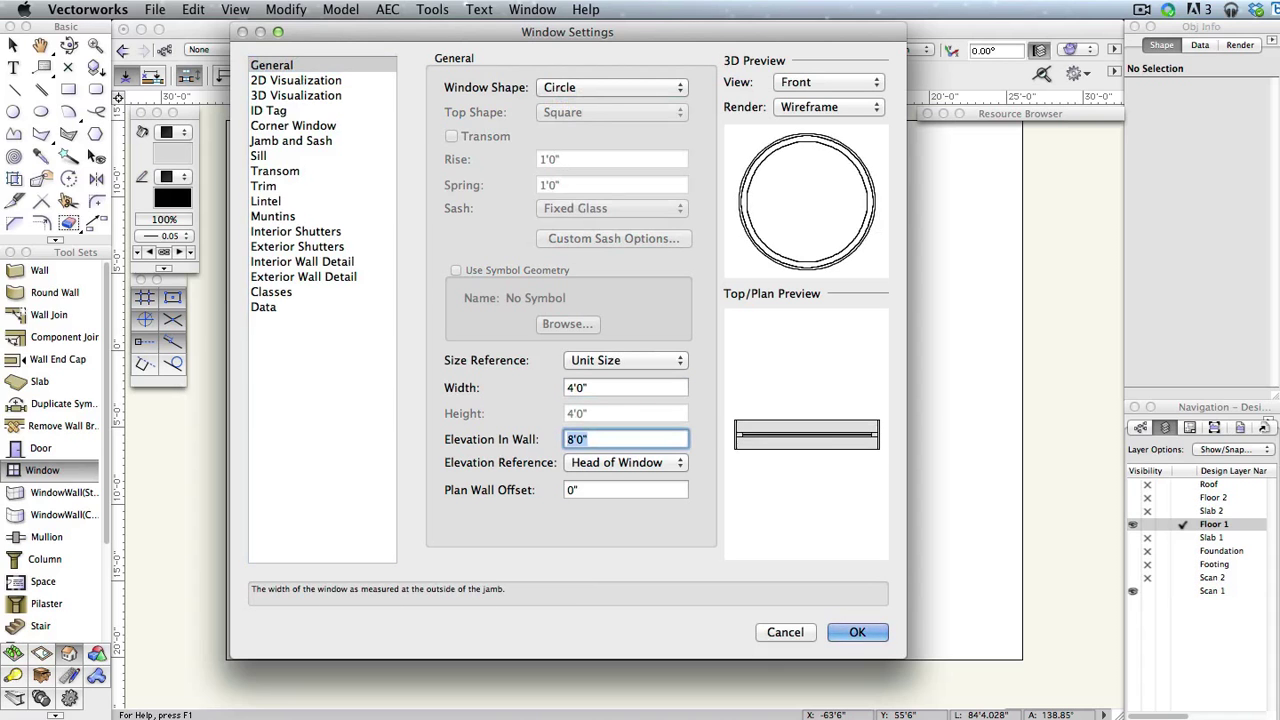
pyautogui.write('48')
pyautogui.press('Tab')
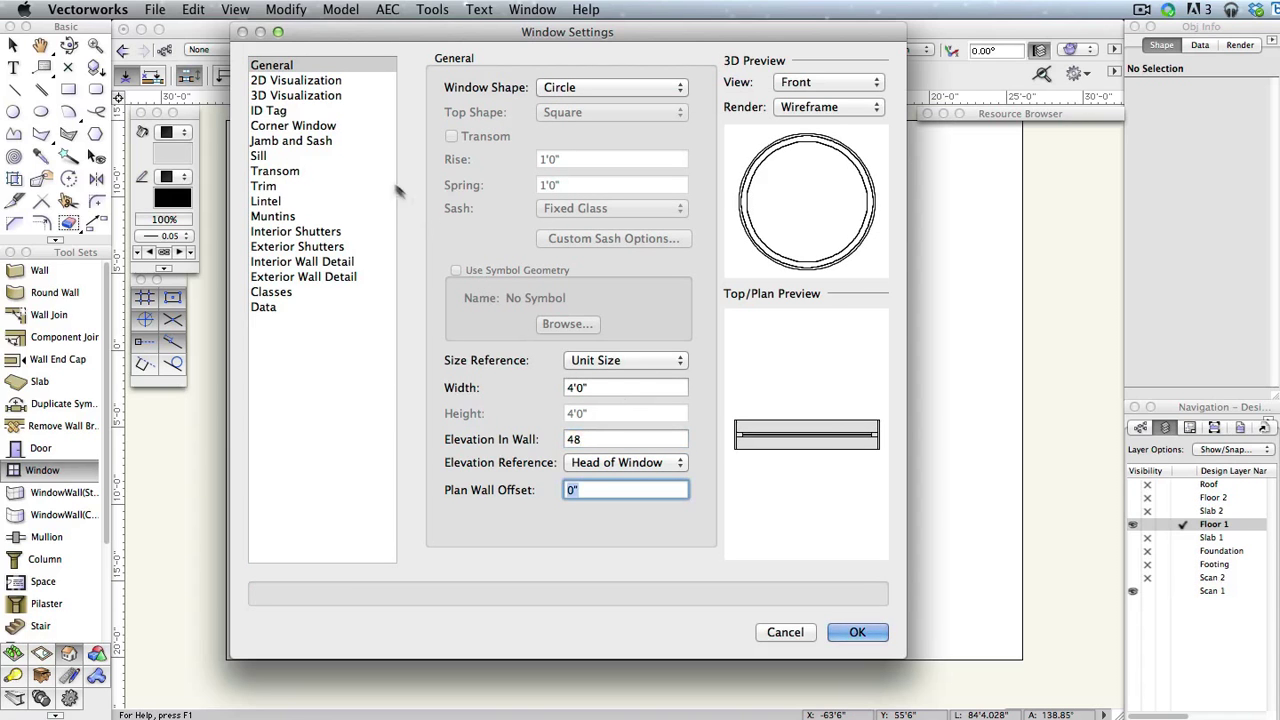
# Step: Give the jamb a width of 4 and a fixed depth of 11 5/8" instead of wall depth
pyautogui.click(305, 146)
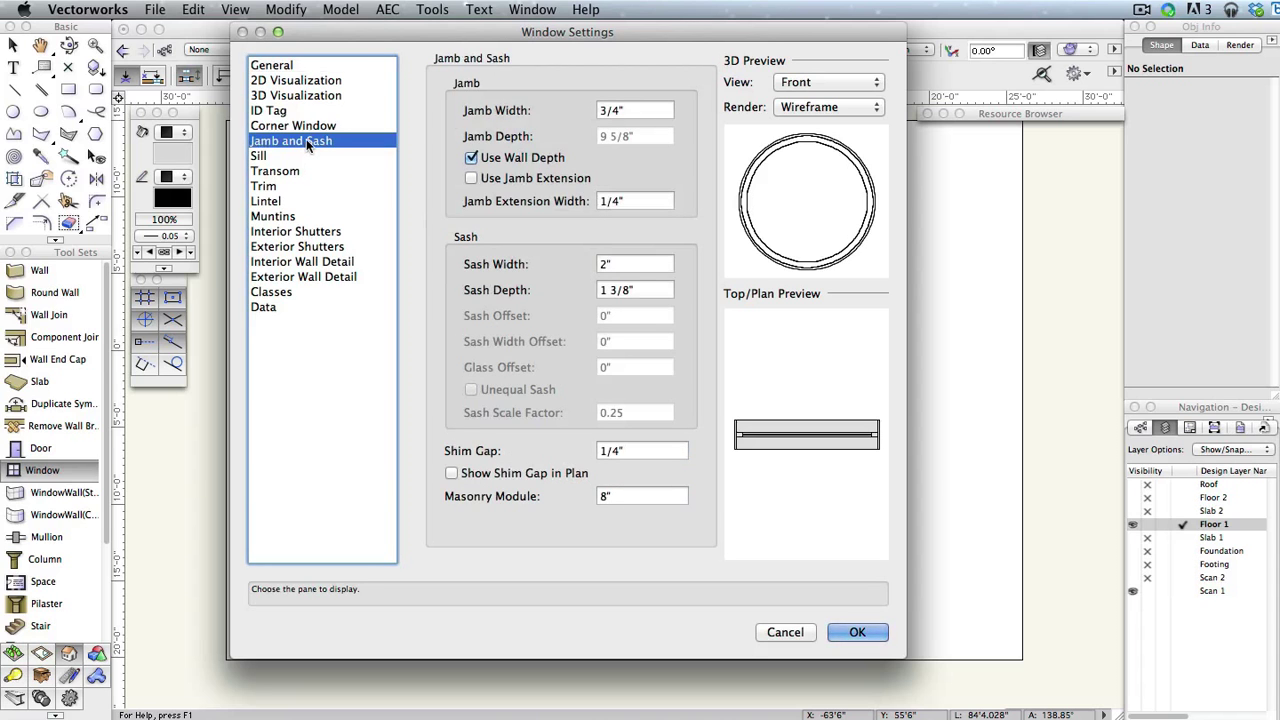
pyautogui.press('Tab')
pyautogui.write('4')
pyautogui.press('Tab')
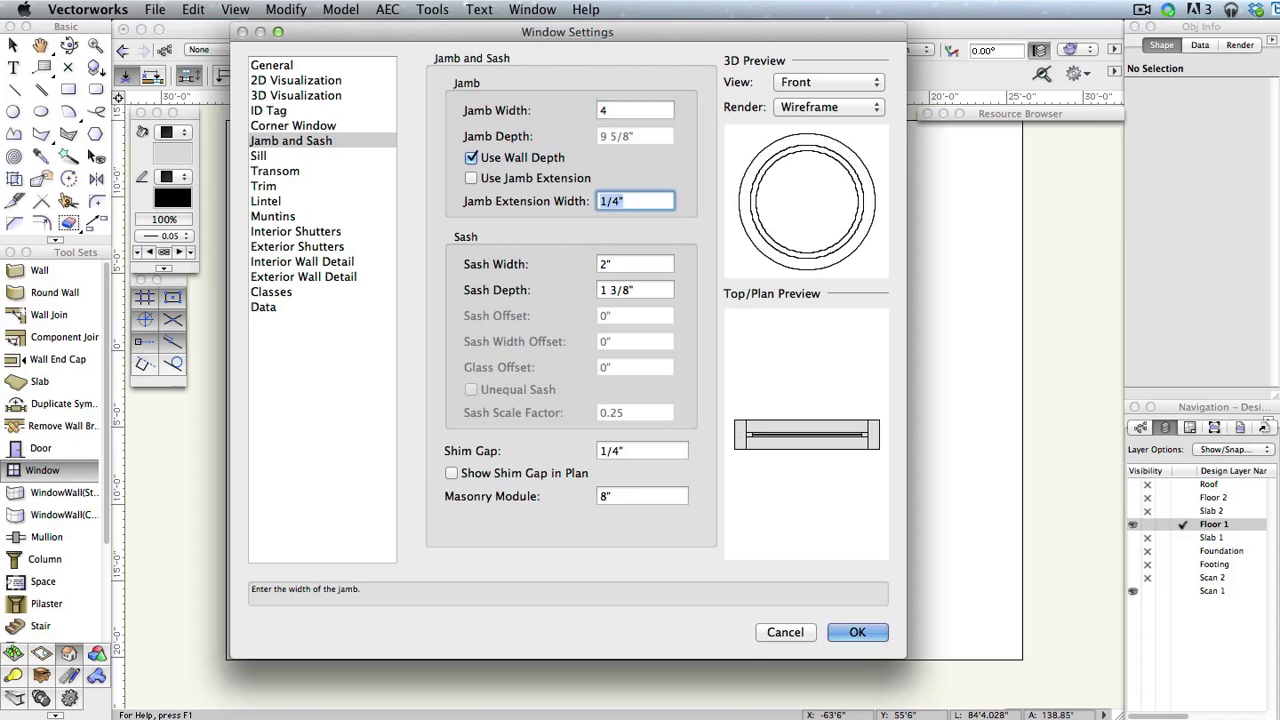
pyautogui.click(471, 157)
pyautogui.click(620, 136)
pyautogui.doubleClick(603, 136)
pyautogui.write('1')
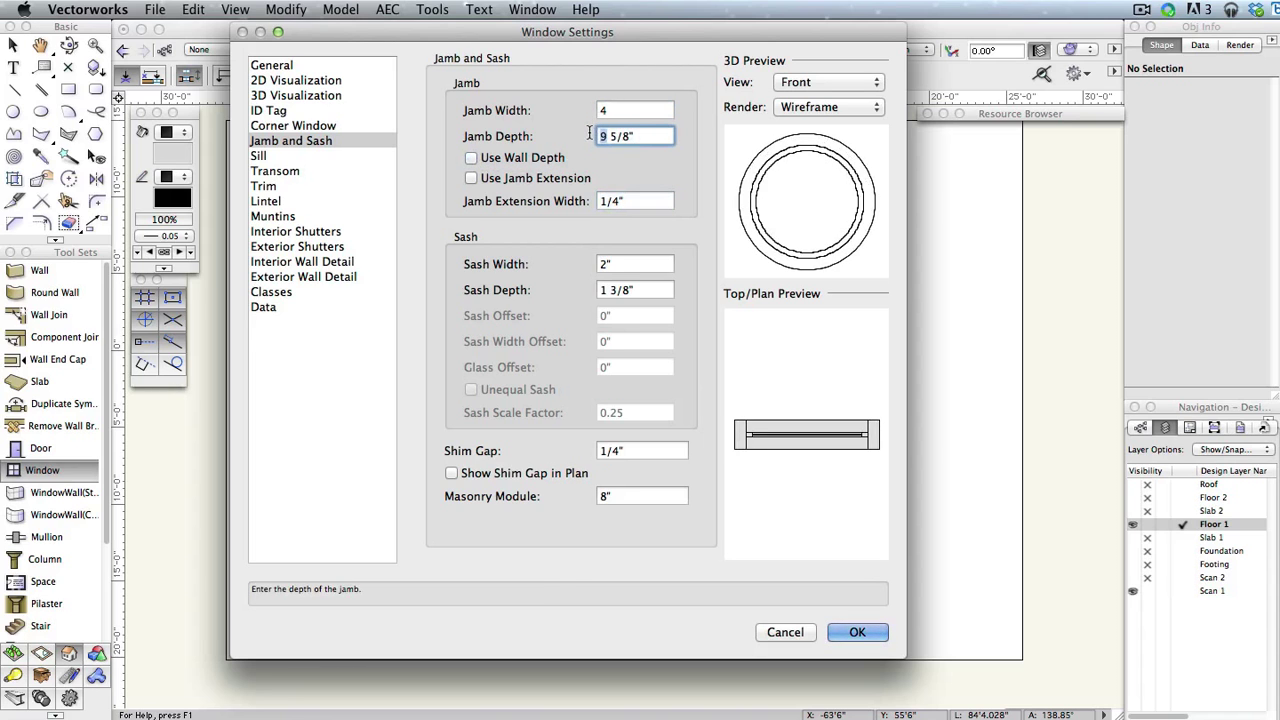
pyautogui.write('1')
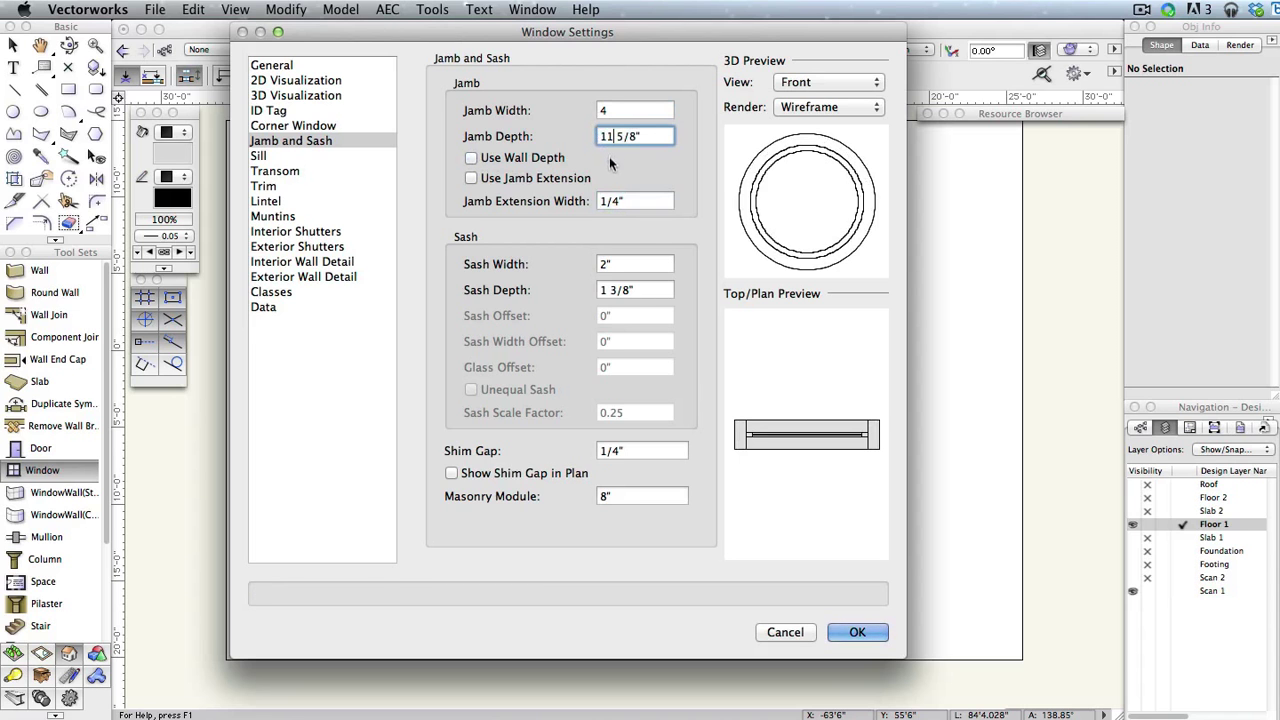
pyautogui.click(857, 632)
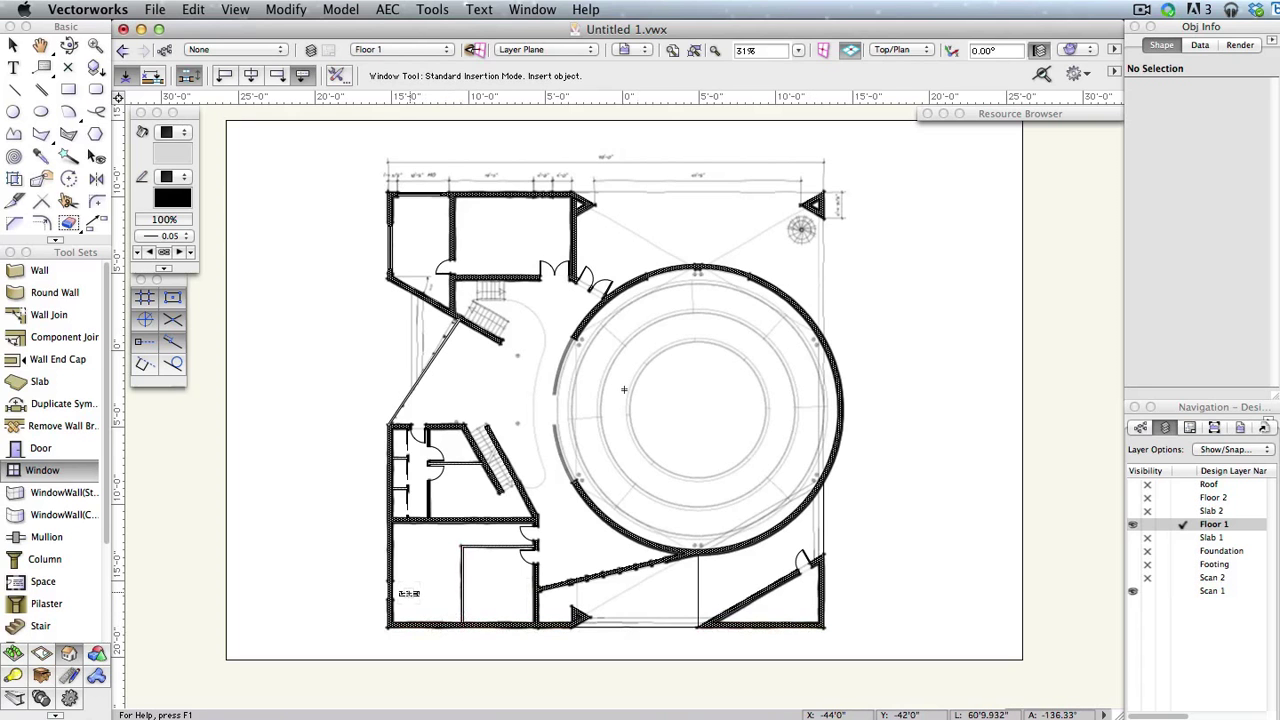
# Step: Insert a circular window into the lower-left room's west wall on Floor 1
pyautogui.scroll(8, 408, 593)
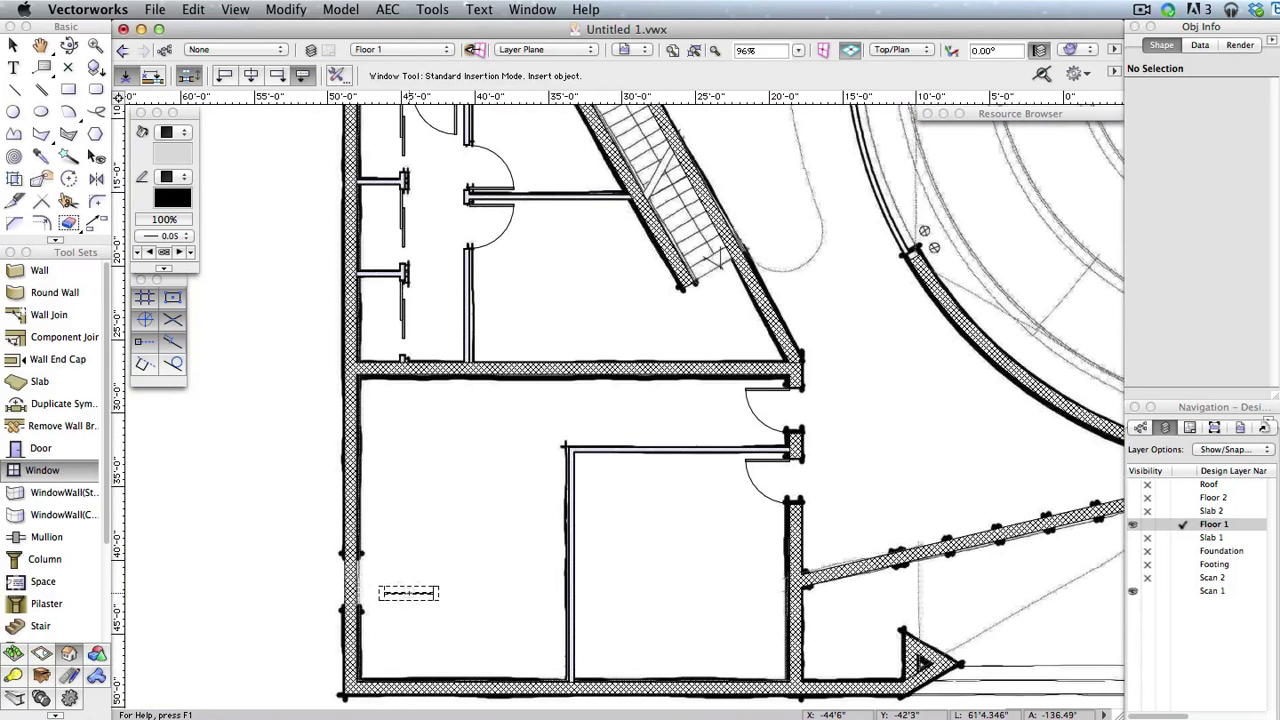
pyautogui.scroll(1, 408, 593)
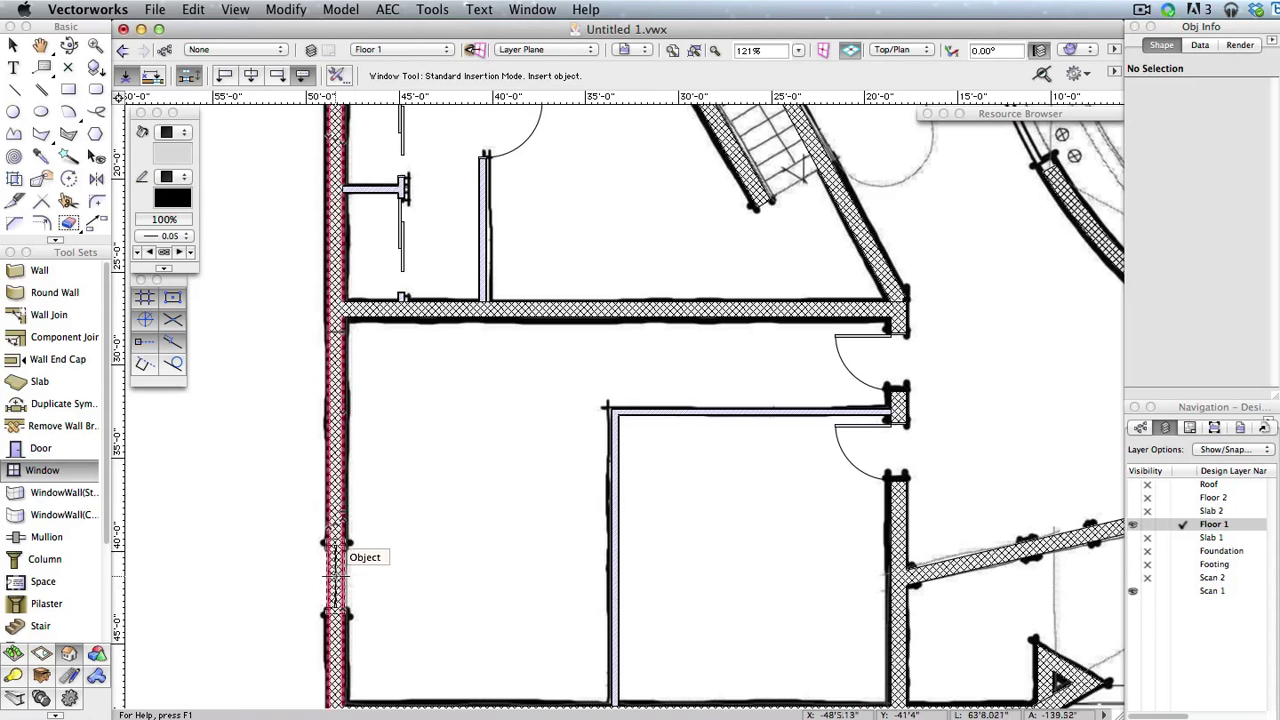
pyautogui.click(335, 578)
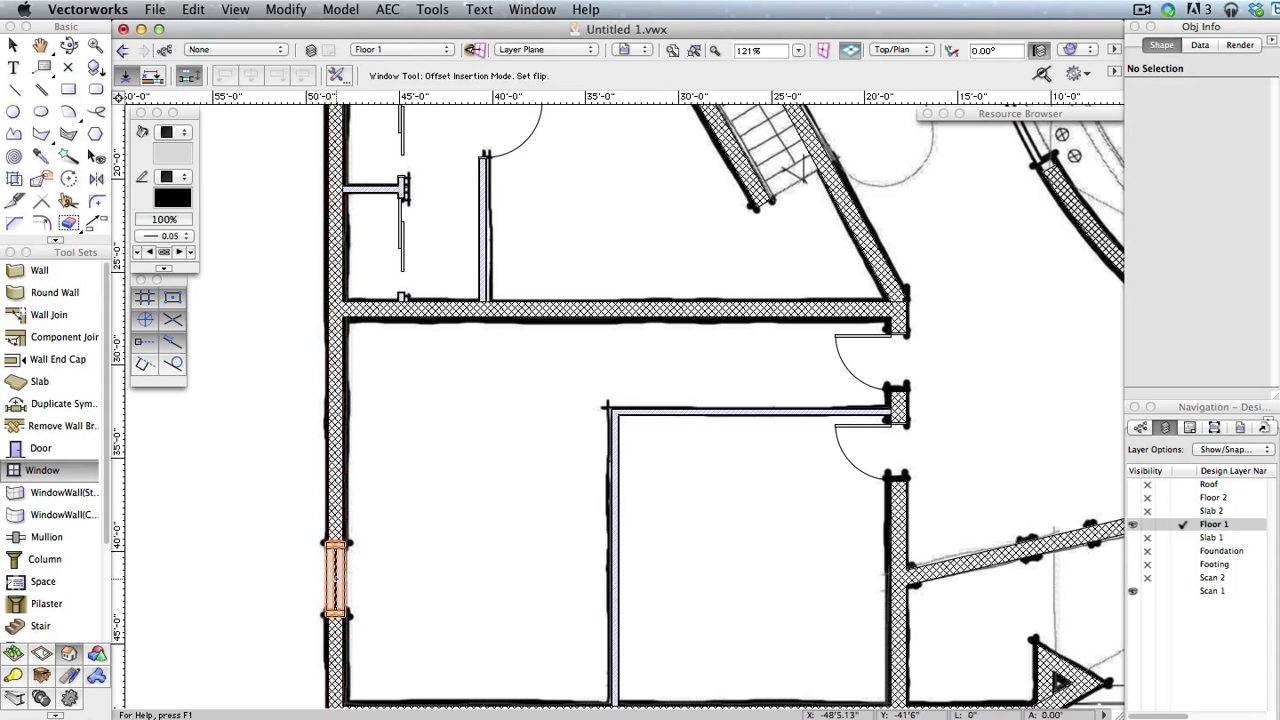
pyautogui.click(340, 578)
# Step: Add a circular window to the upper room's top wall and hide the Scan 1 underlay
pyautogui.scroll(-3, 440, 540)
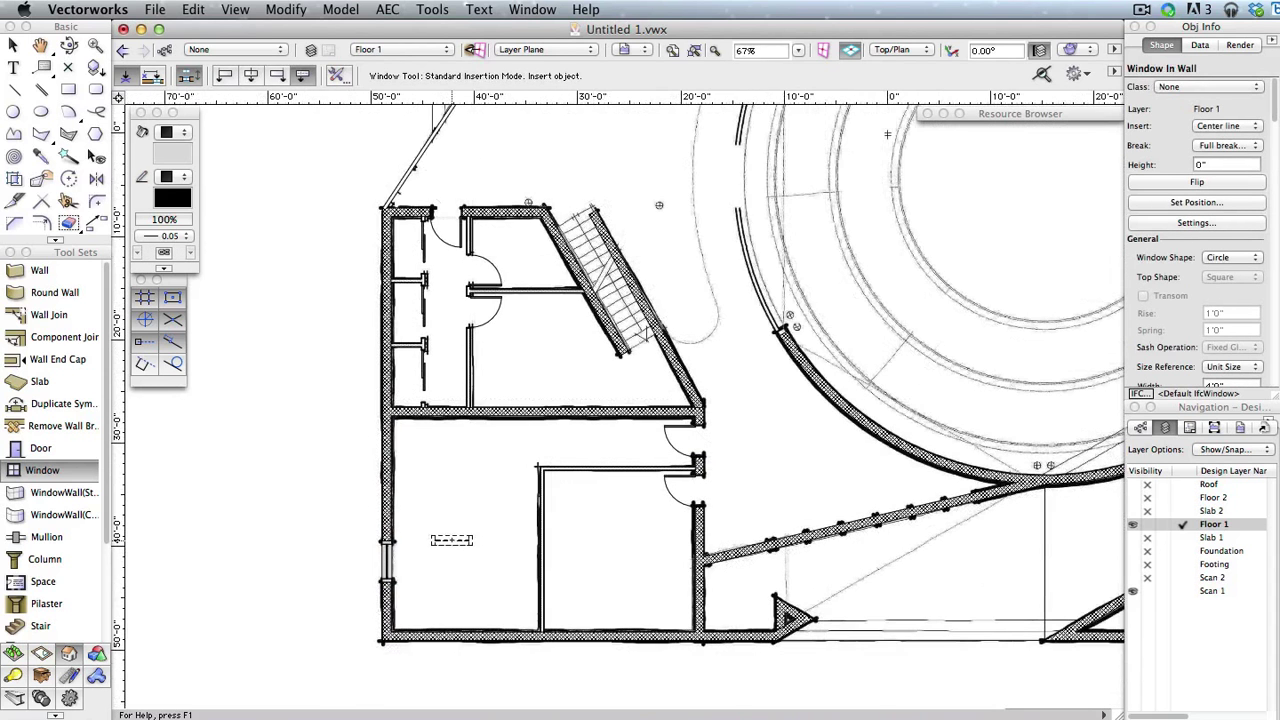
pyautogui.scroll(-2, 842, 176)
pyautogui.moveTo(784, 294)
pyautogui.mouseDown(button='middle')
pyautogui.moveTo(733, 480)
pyautogui.moveTo(653, 524)
pyautogui.mouseUp(button='middle')
pyautogui.scroll(4, 545, 255)
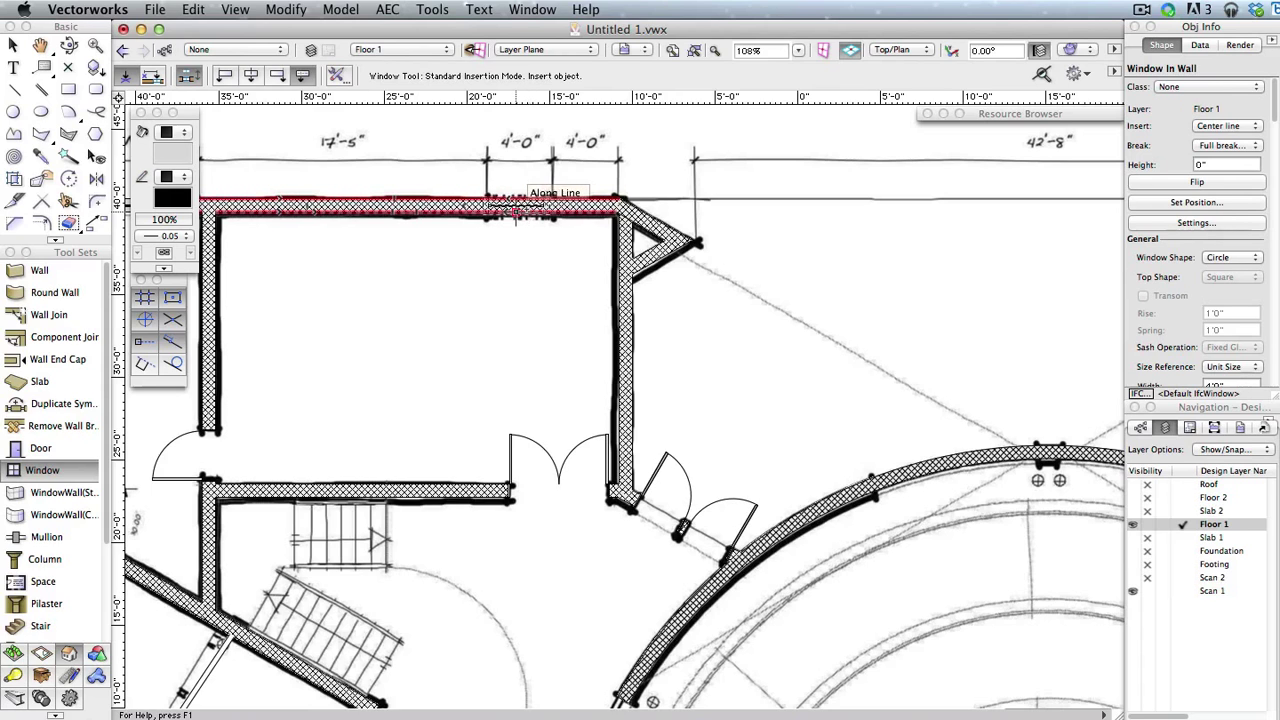
pyautogui.click(516, 207)
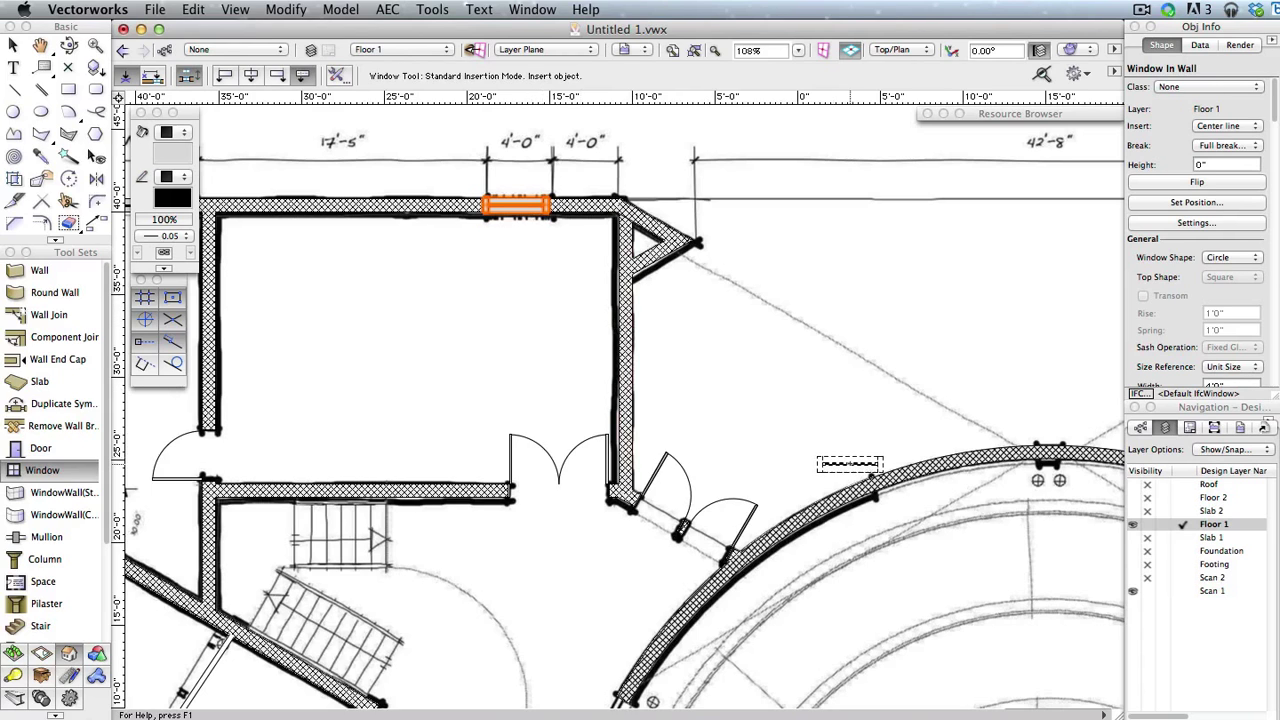
pyautogui.click(1147, 590)
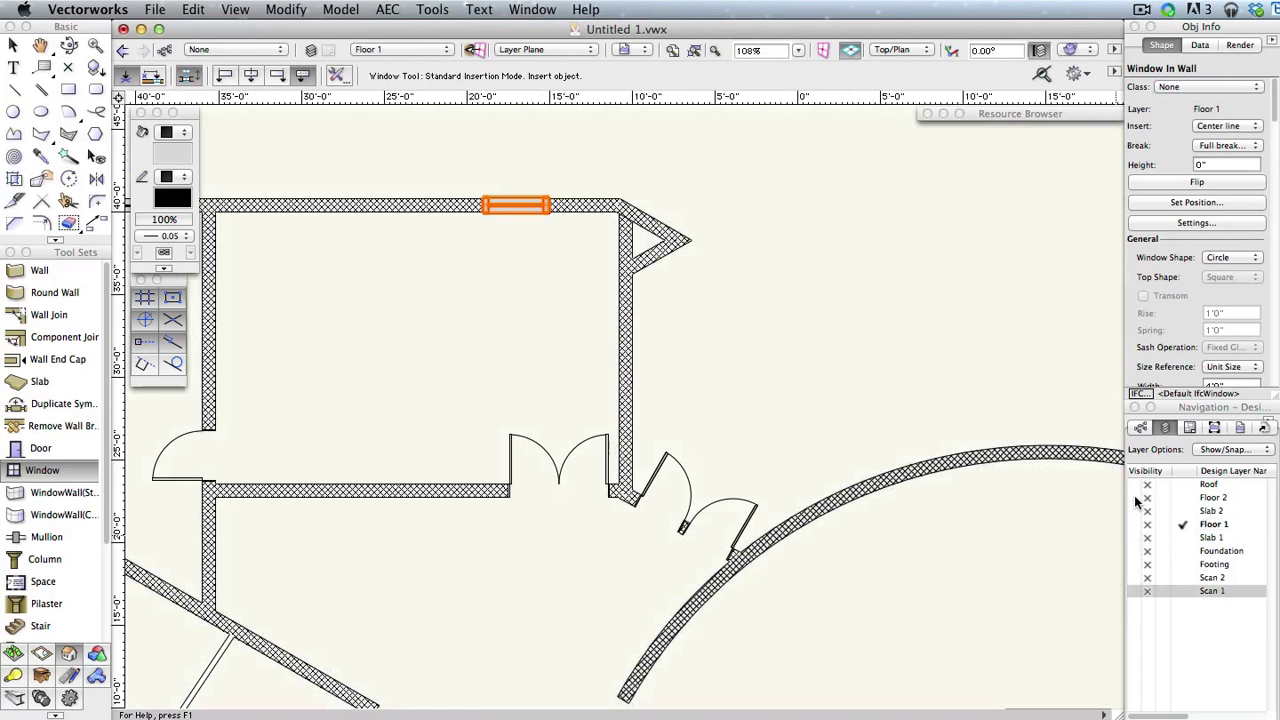
# Step: Show Floor 2 and the Scan 2 underlay, and make Floor 2 the active layer
pyautogui.click(1133, 497)
pyautogui.click(1136, 578)
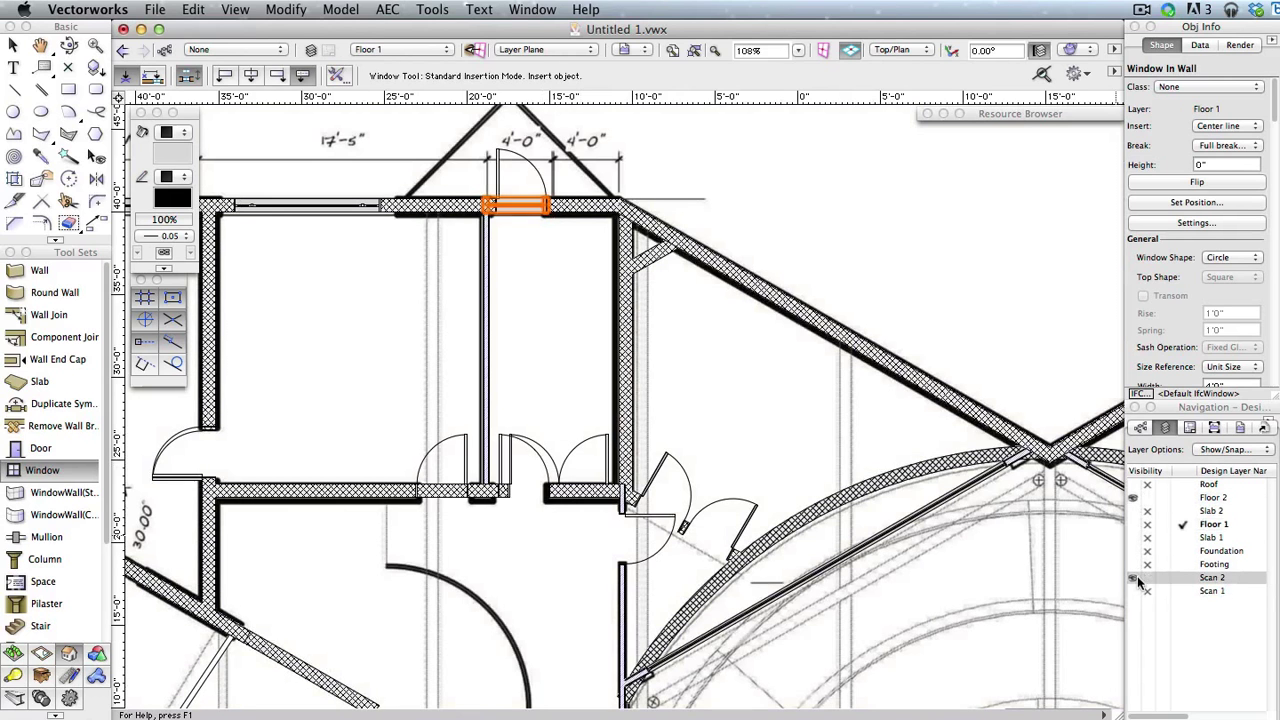
pyautogui.click(1182, 497)
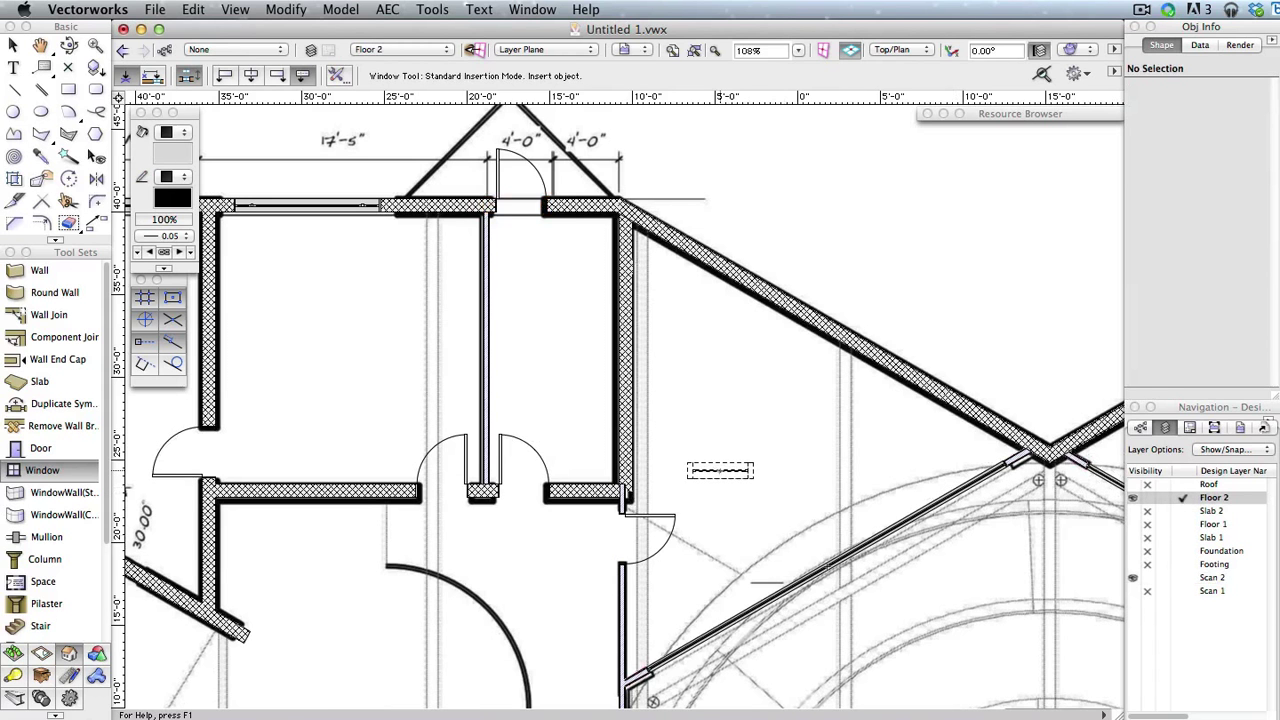
# Step: Insert a window into Floor 2's slanted lower-left wall
pyautogui.scroll(-1, 720, 470)
pyautogui.moveTo(372, 570); pyautogui.dragTo(630, 558)
pyautogui.press('space')
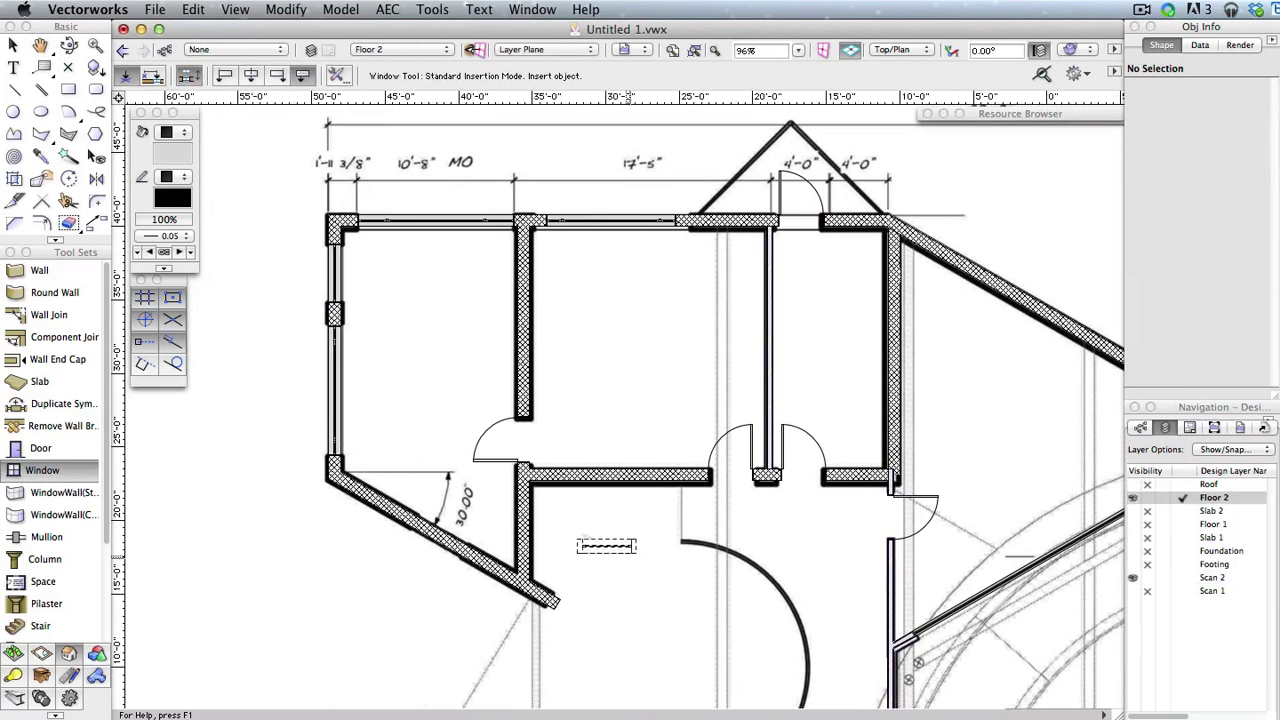
pyautogui.click(443, 537)
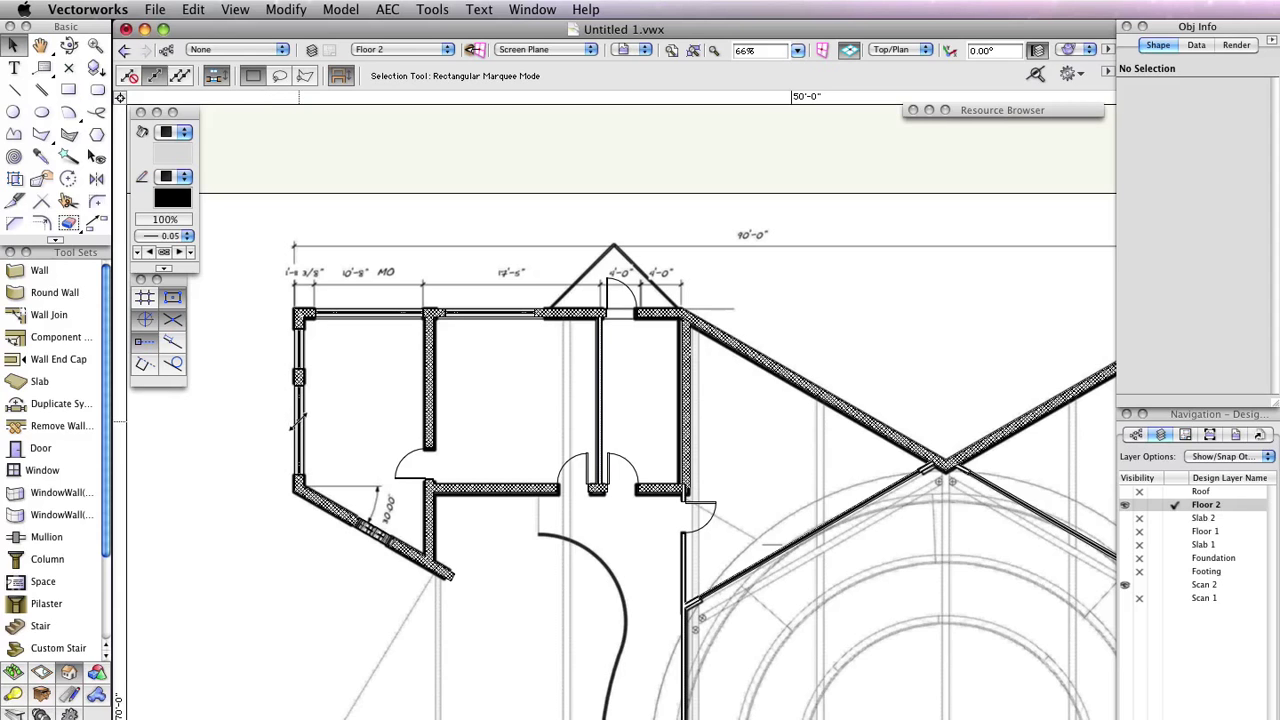
# Step: With the Window tool selected, hide Scan 2, show Floor 1 and Scan 1, and make Floor 1 active
pyautogui.press('w')
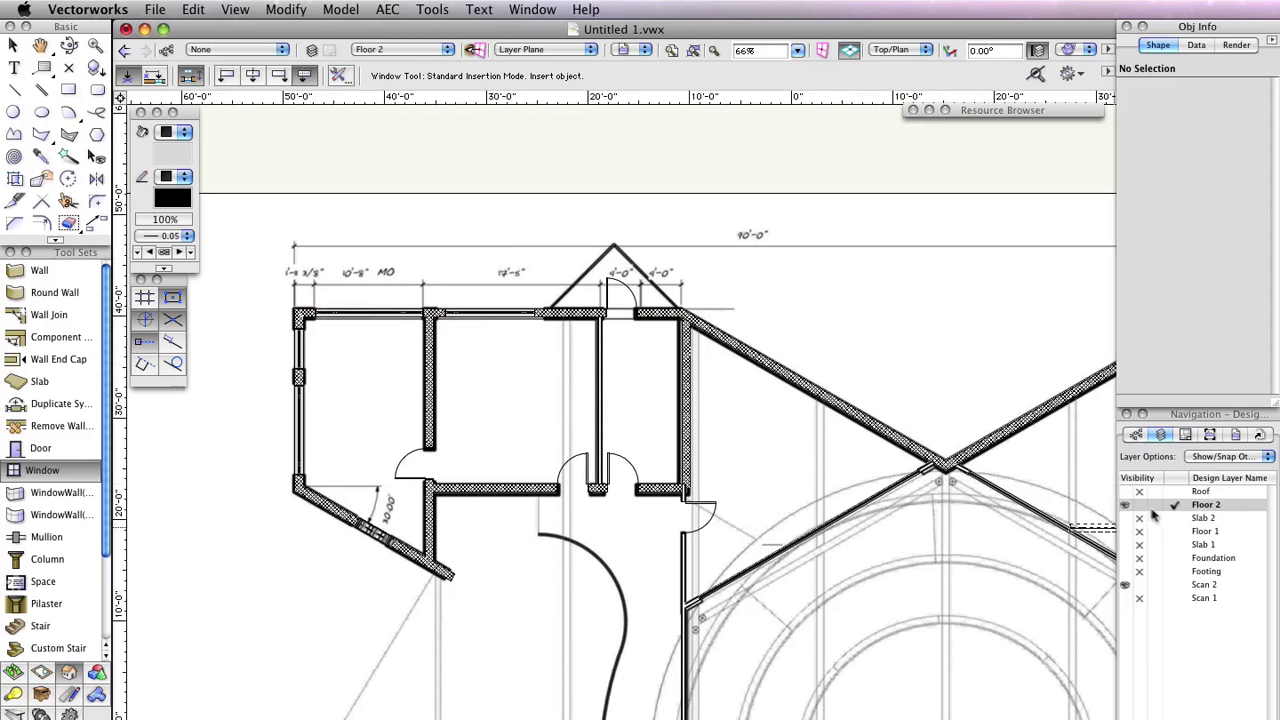
pyautogui.click(1140, 585)
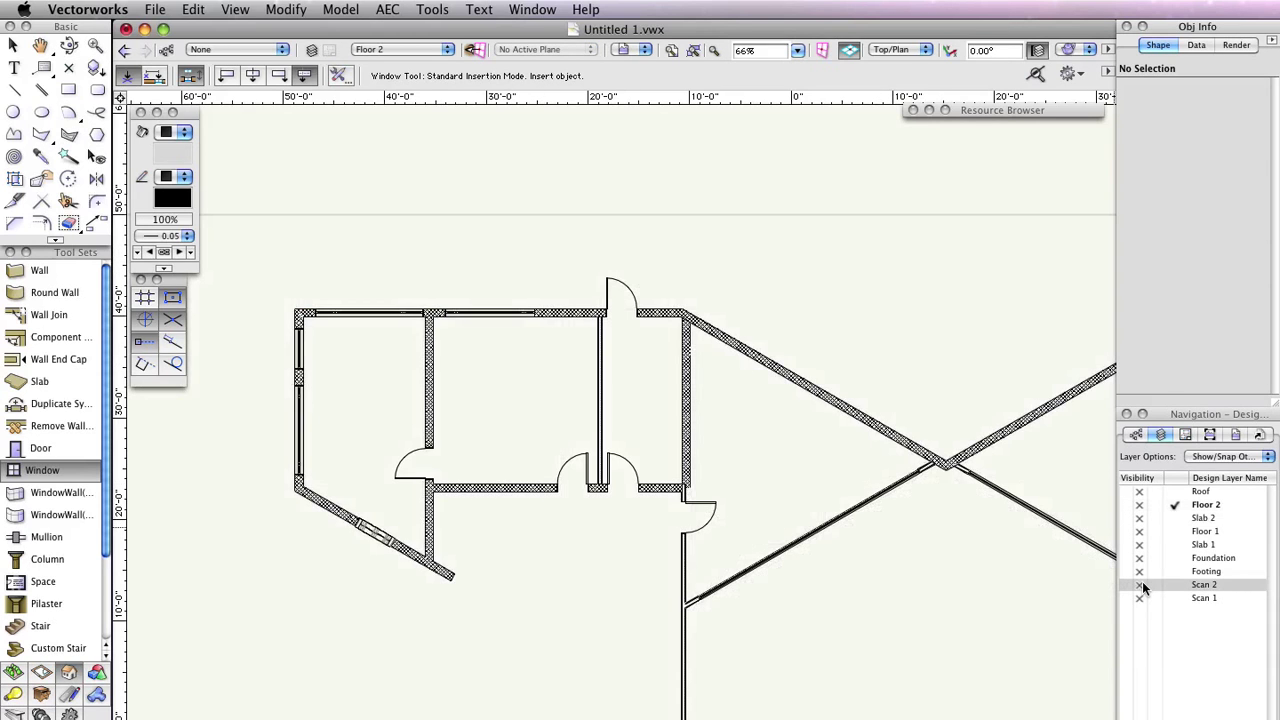
pyautogui.click(1128, 533)
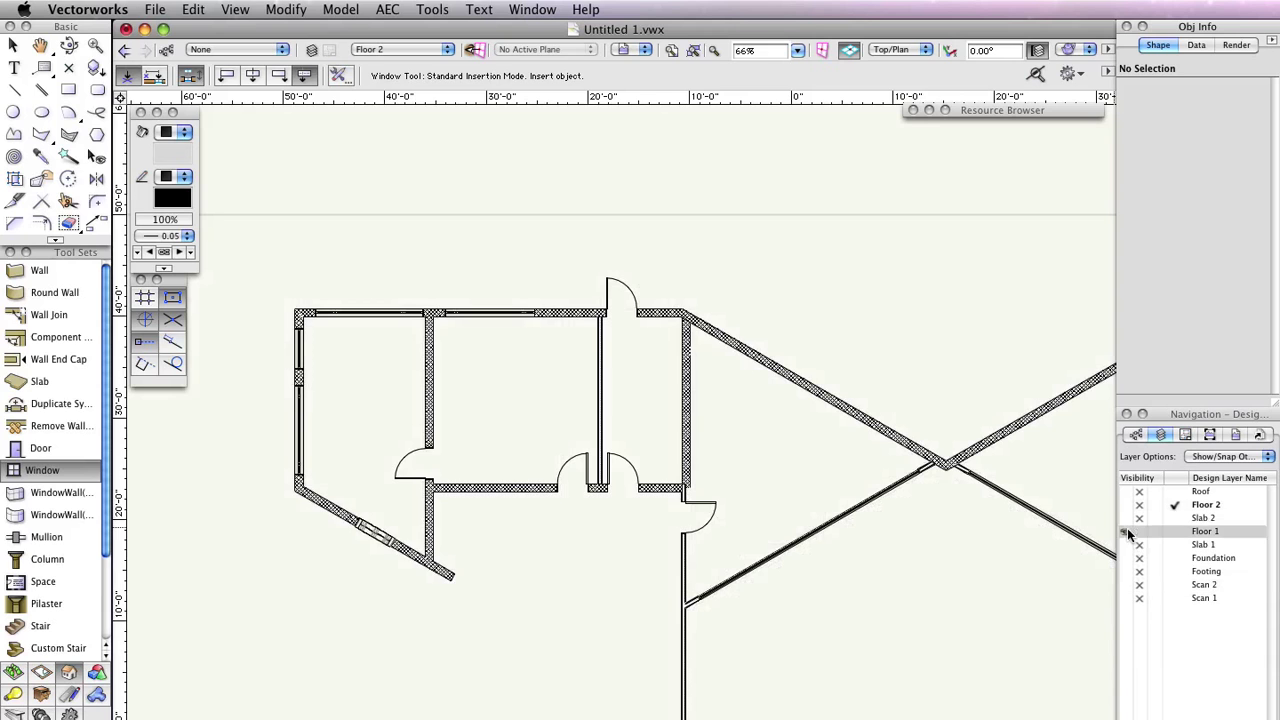
pyautogui.click(1126, 595)
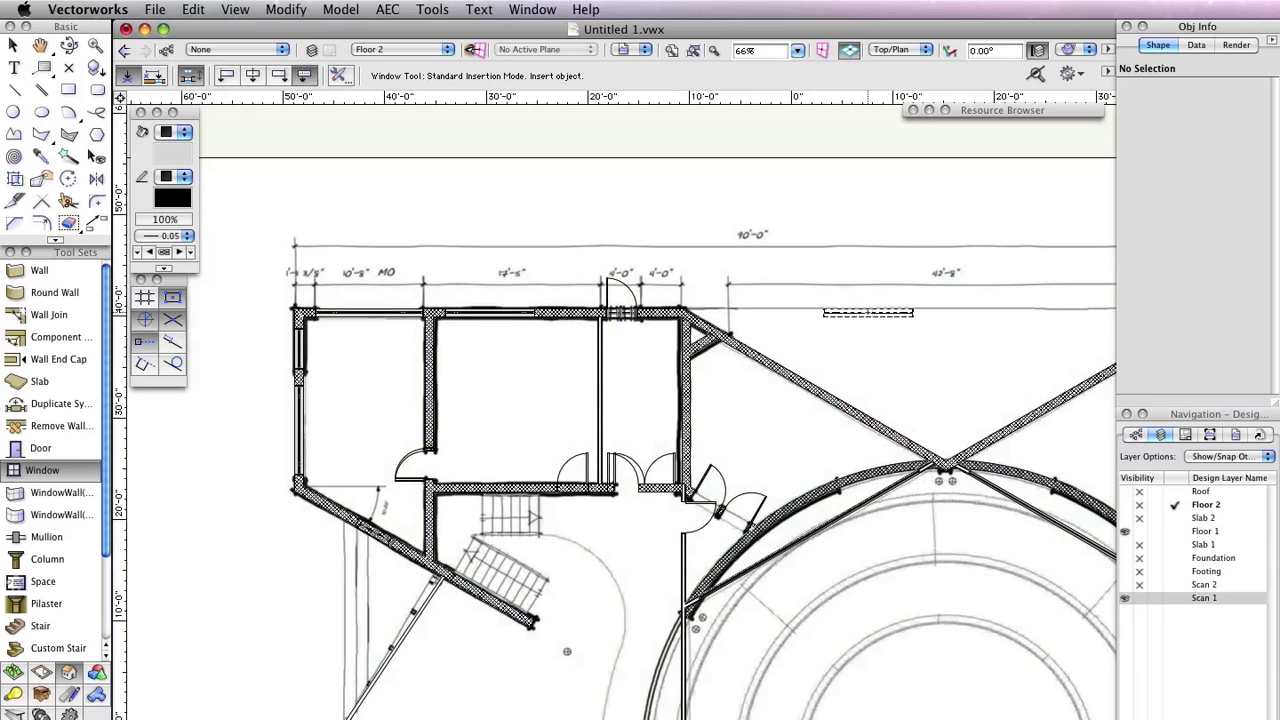
pyautogui.click(1175, 531)
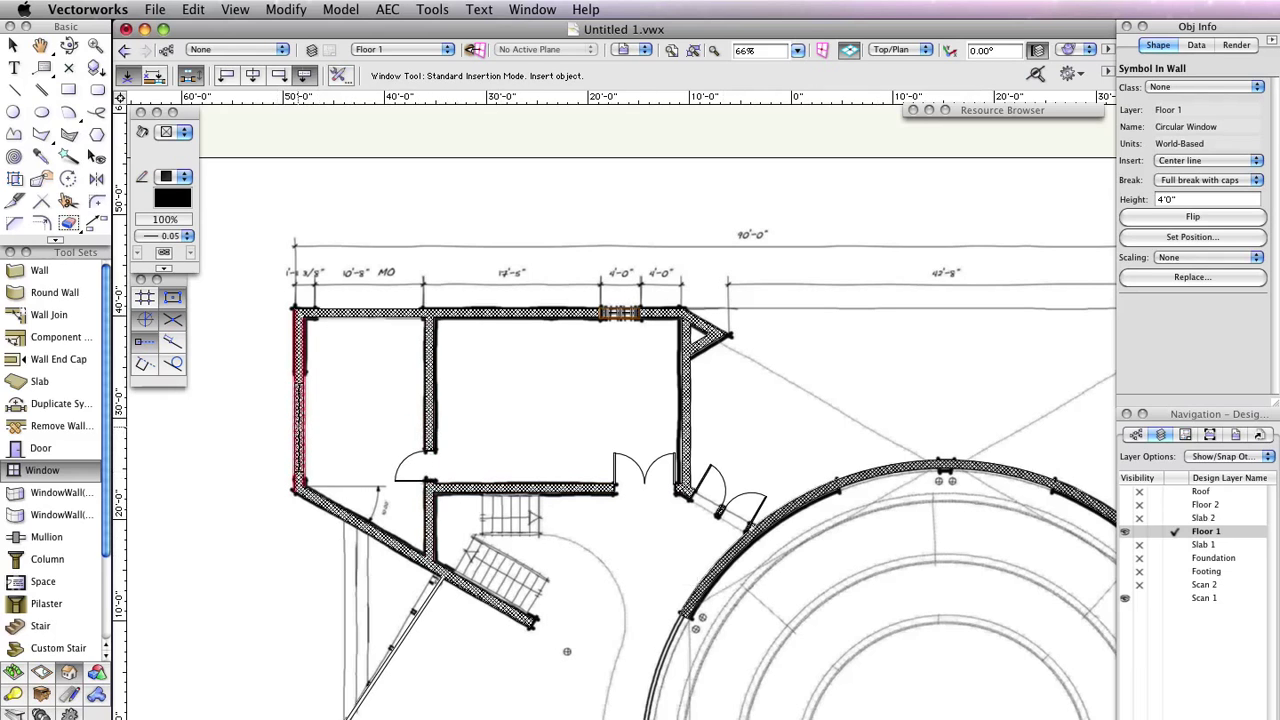
# Step: Place a window in the upper-left room's west wall, then begin an offset-mode window on the top wall
pyautogui.click(298, 415)
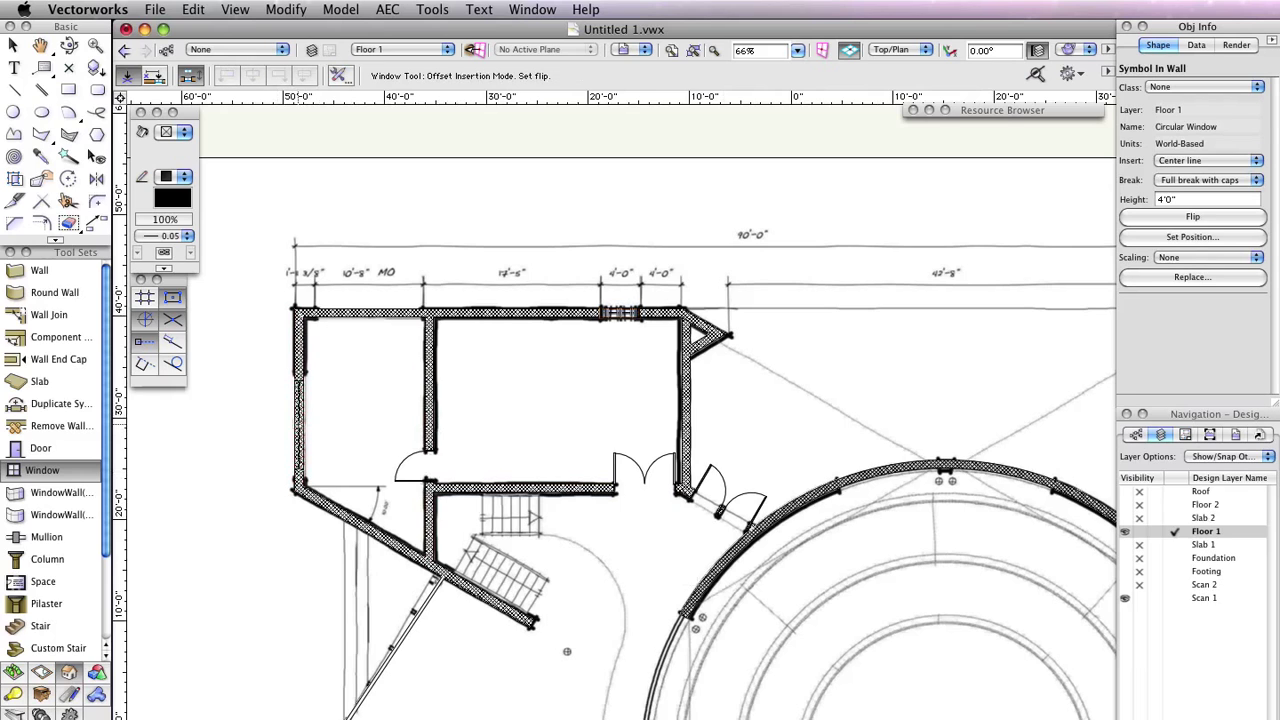
pyautogui.click(270, 414)
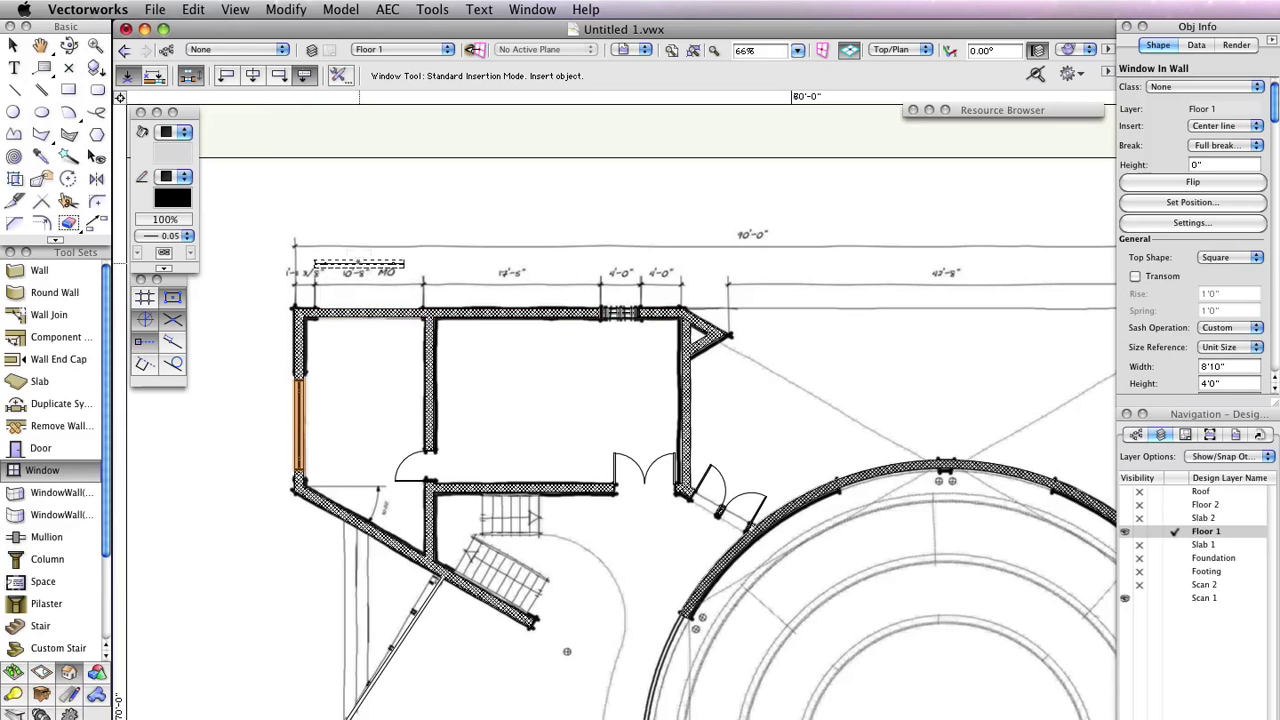
pyautogui.click(153, 75)
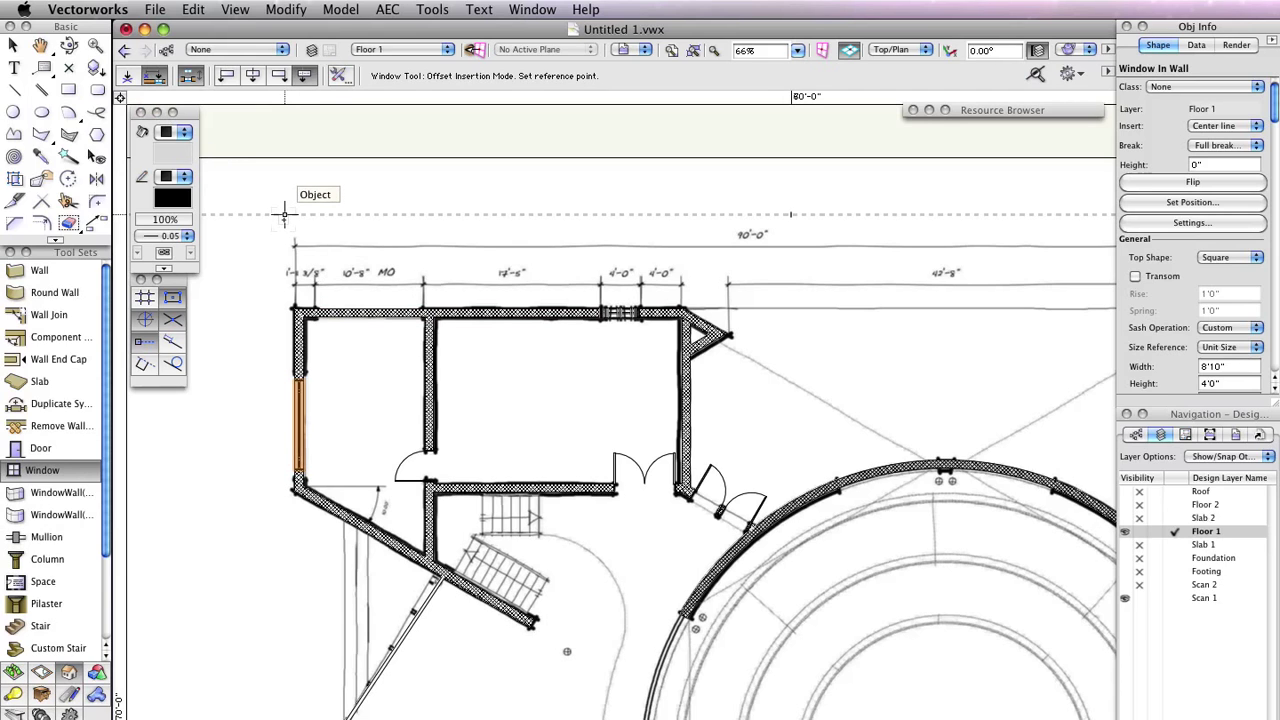
pyautogui.click(226, 75)
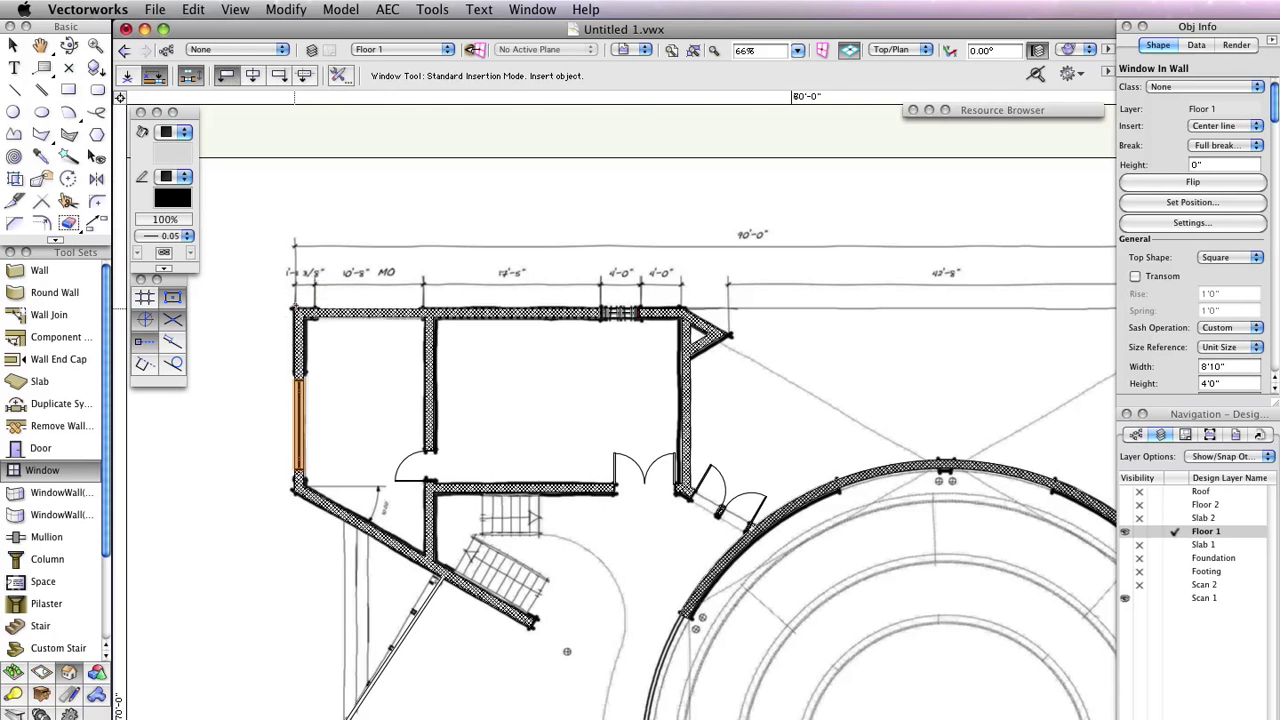
pyautogui.press('u')
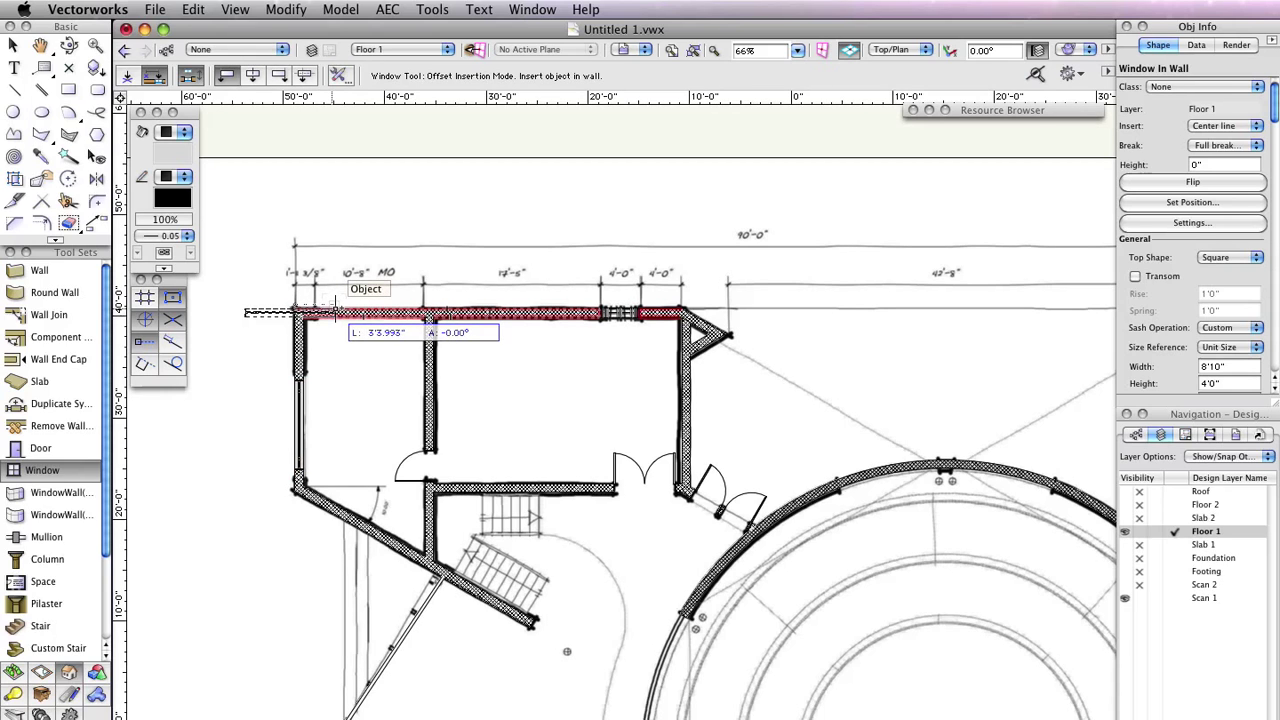
pyautogui.click(420, 313)
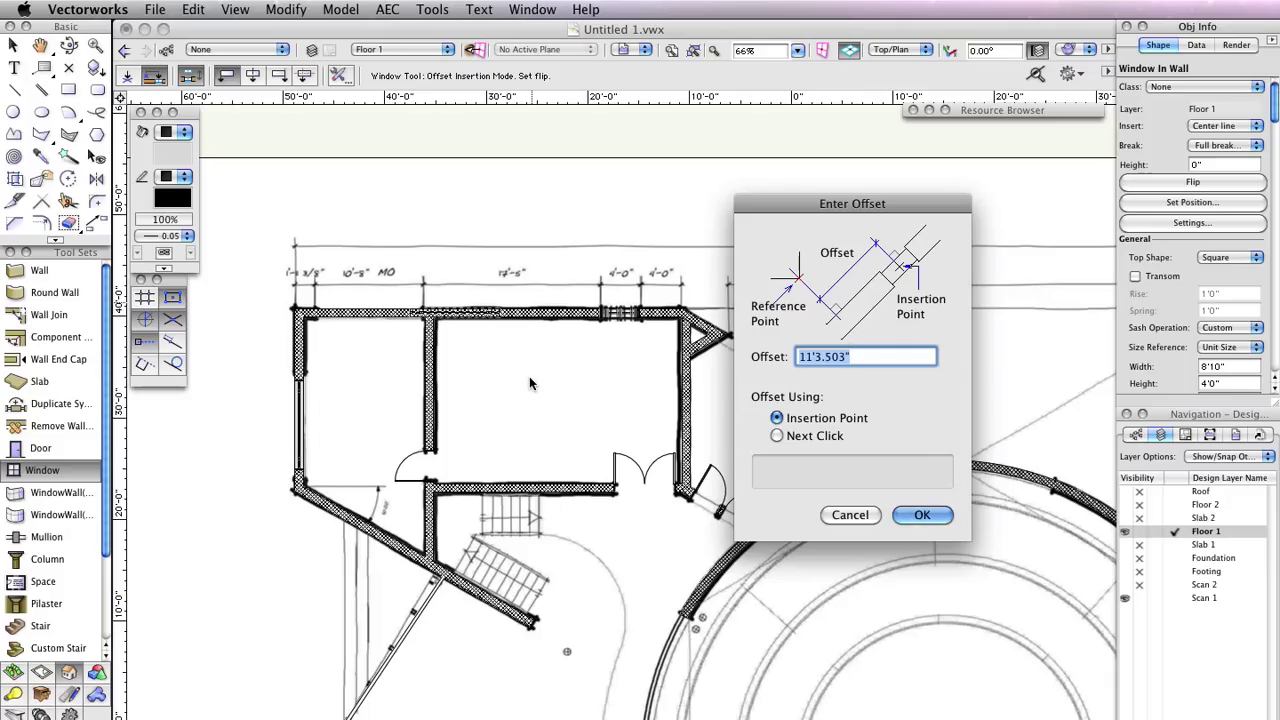
# Step: Place the top-wall window at an offset of 1'11 3/8" from its corner
pyautogui.write("1'11 3/8")
pyautogui.moveTo(790, 420)
pyautogui.click(922, 515)
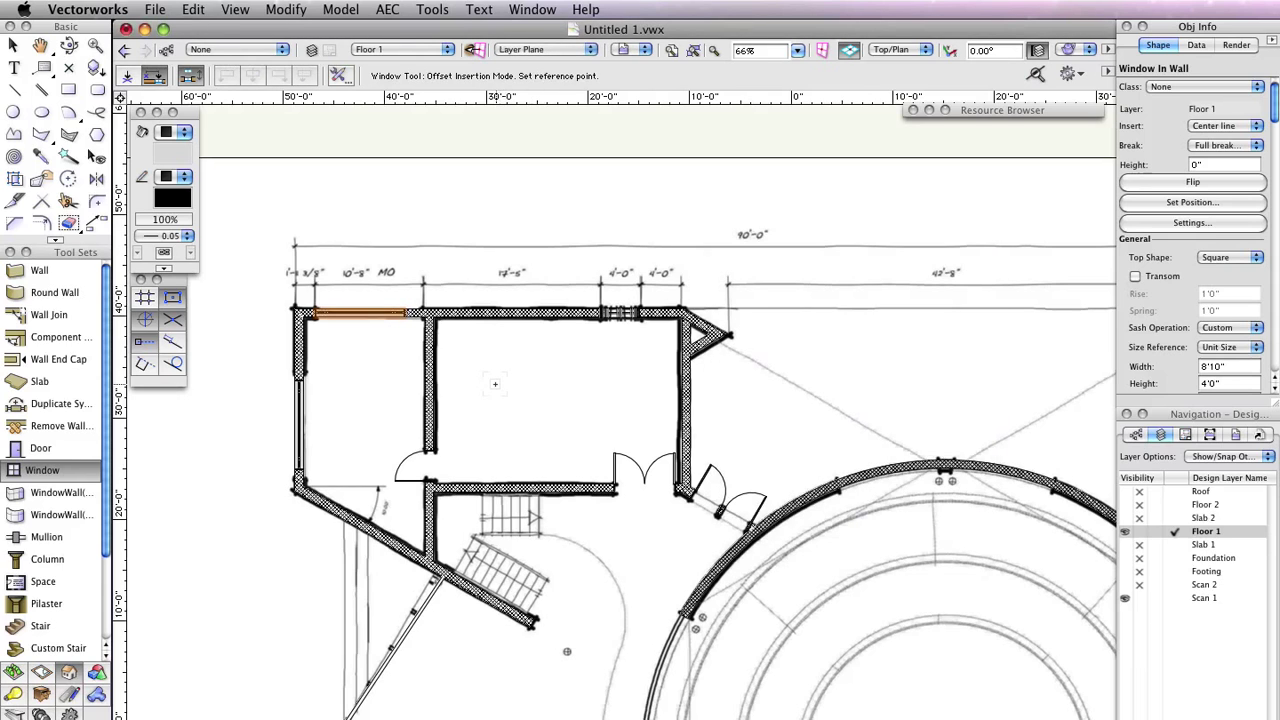